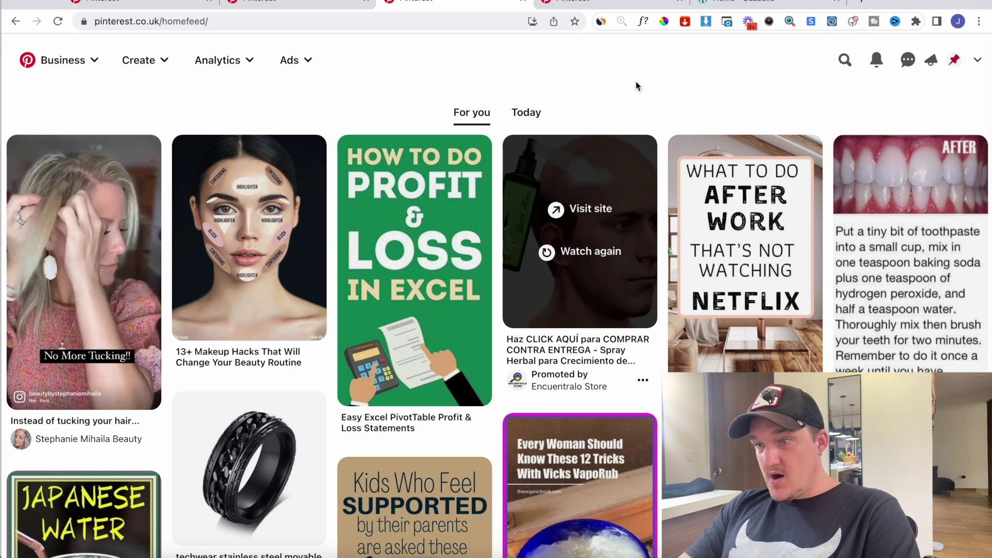
Review the Similarweb traffic statistics for pinterest.co.uk, including ranks and visits over time, and close the overview
{"action": "left_click", "coordinate": [601, 22]}
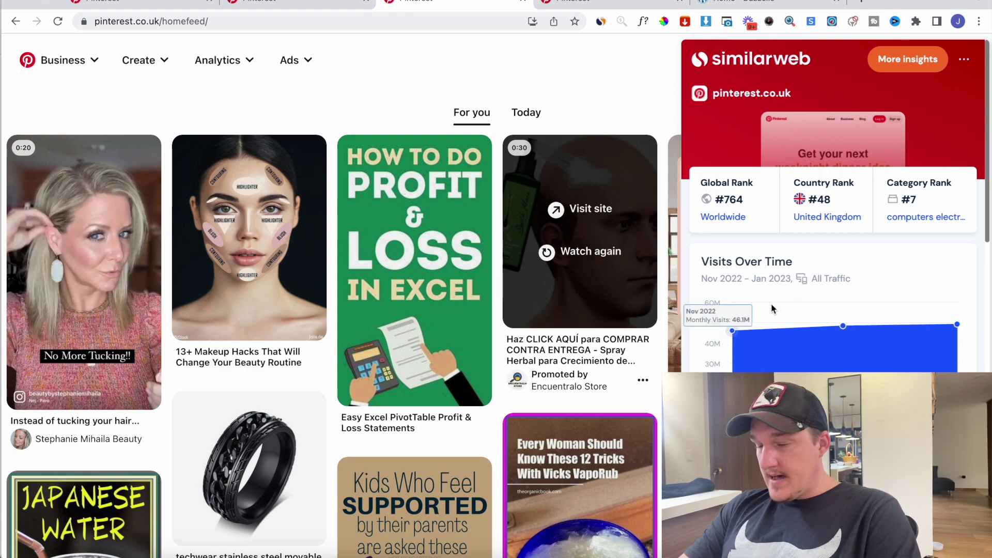
{"action": "scroll", "coordinate": [762, 362], "scroll_direction": "down", "scroll_amount": 10}
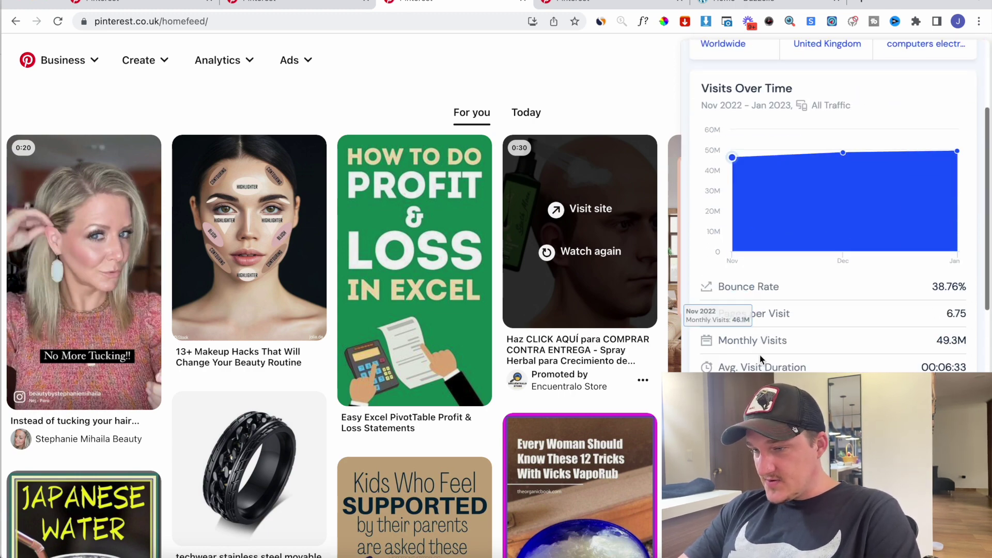
{"action": "scroll", "coordinate": [826, 233], "scroll_direction": "up", "scroll_amount": 10}
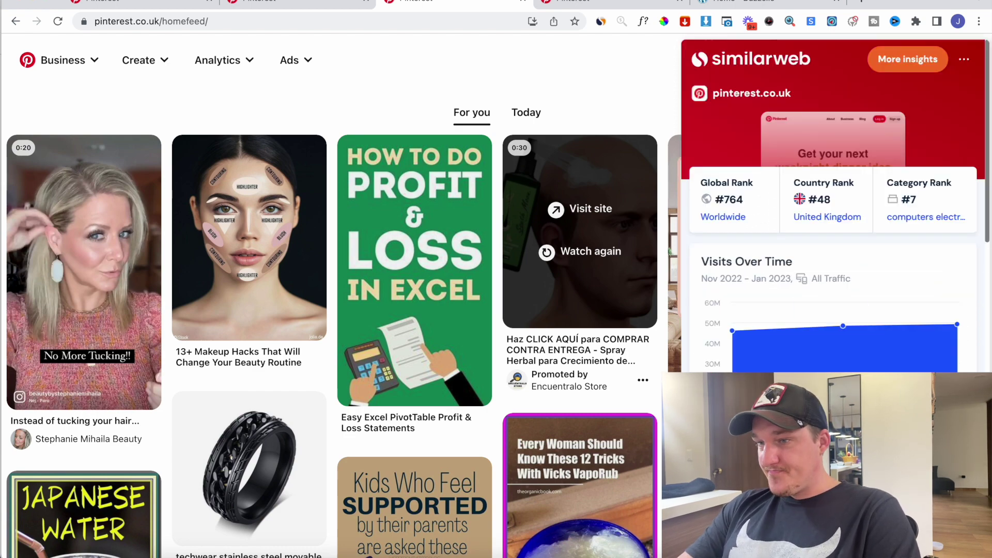
{"action": "left_click", "coordinate": [456, 102]}
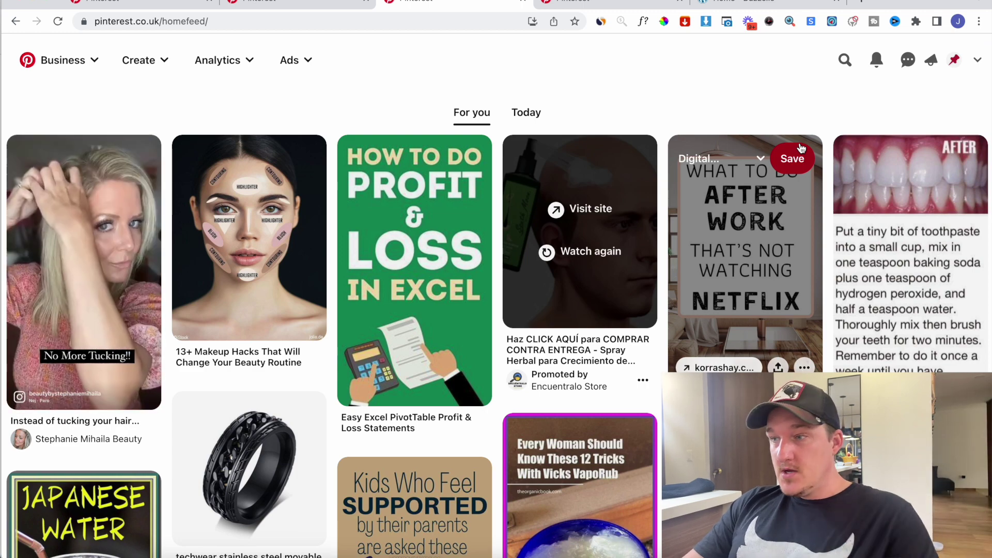
Open bigspy.com in a new browser tab and go to its Facebook ad search page
{"action": "key", "text": "super+t"}
{"action": "type", "text": "bigspy.c"}
{"action": "key", "text": "BackSpace"}
{"action": "type", "text": "p"}
{"action": "key", "text": "Return"}
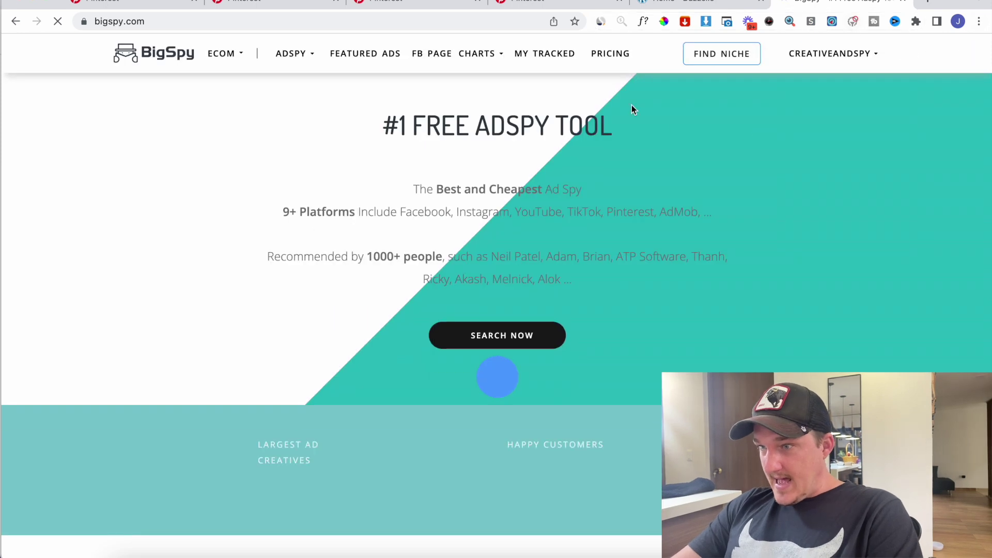
{"action": "left_click", "coordinate": [258, 88]}
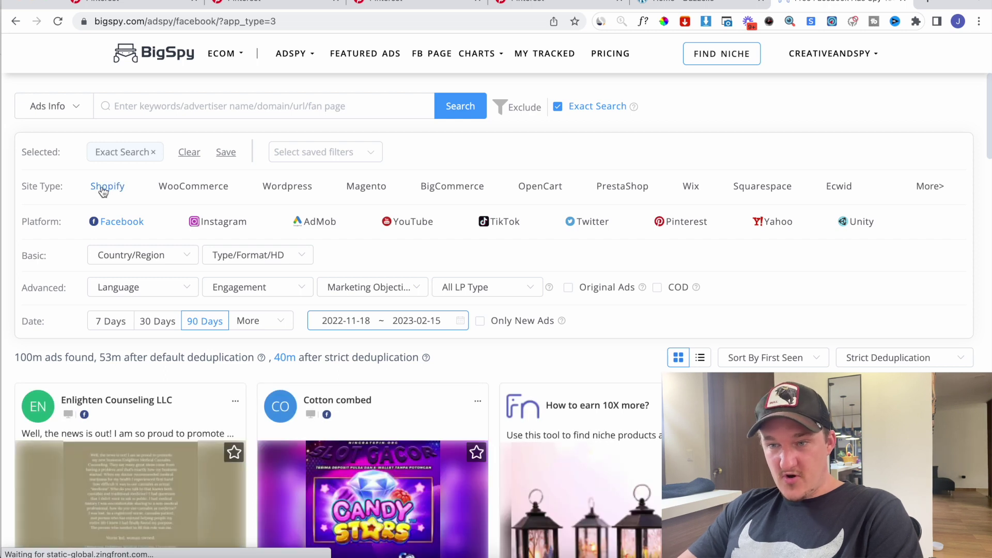
Filter the Facebook ads to Shopify sites, the last 30 days and the Video type, sorted by likes
{"action": "left_click", "coordinate": [118, 194]}
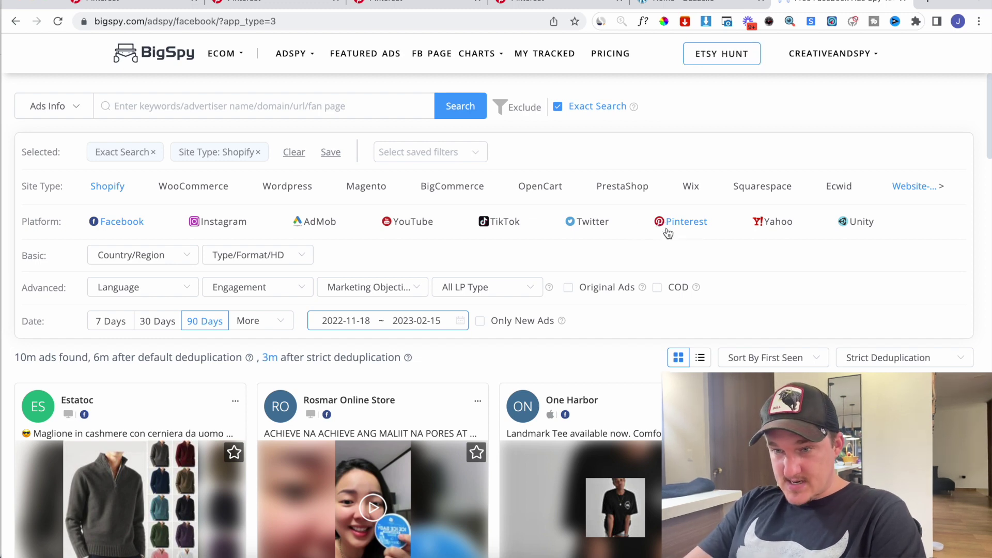
{"action": "left_click", "coordinate": [166, 328]}
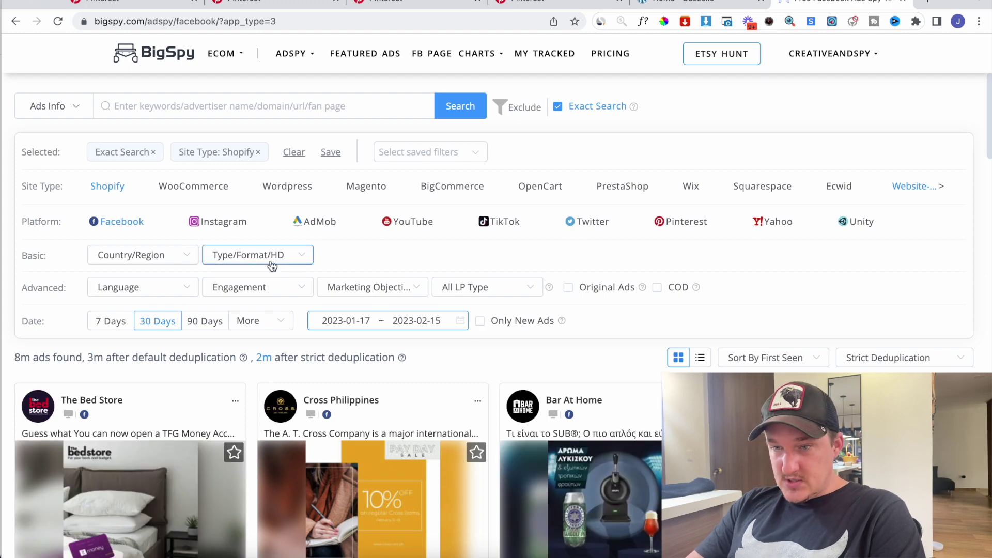
{"action": "left_click", "coordinate": [188, 253]}
{"action": "left_click", "coordinate": [246, 253]}
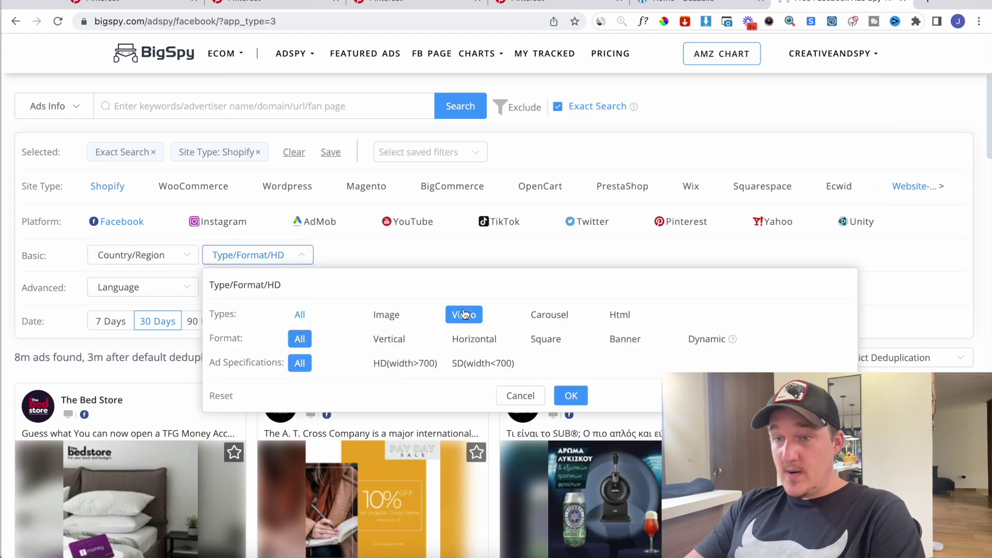
{"action": "left_click", "coordinate": [575, 396]}
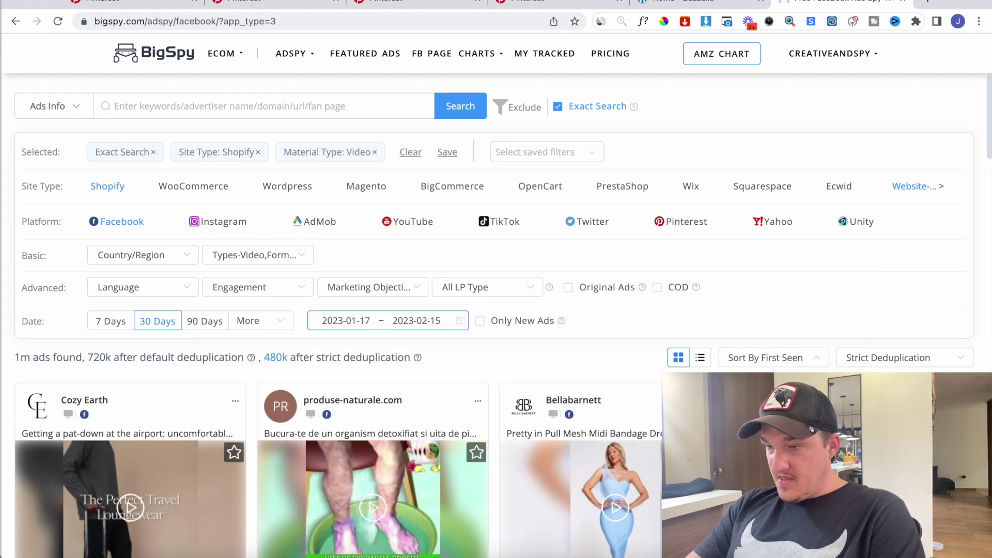
{"action": "left_click", "coordinate": [755, 491]}
Examine the most-liked Shopify video ads, previewing their videos and comparing engagement figures for product ideas
{"action": "scroll", "coordinate": [114, 297], "scroll_direction": "down", "scroll_amount": 4}
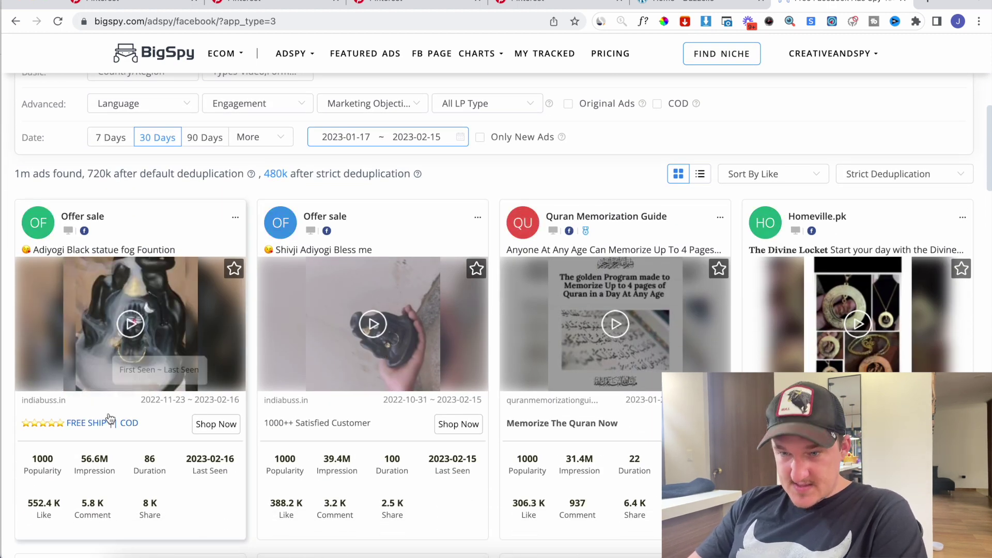
{"action": "mouse_move", "coordinate": [141, 311]}
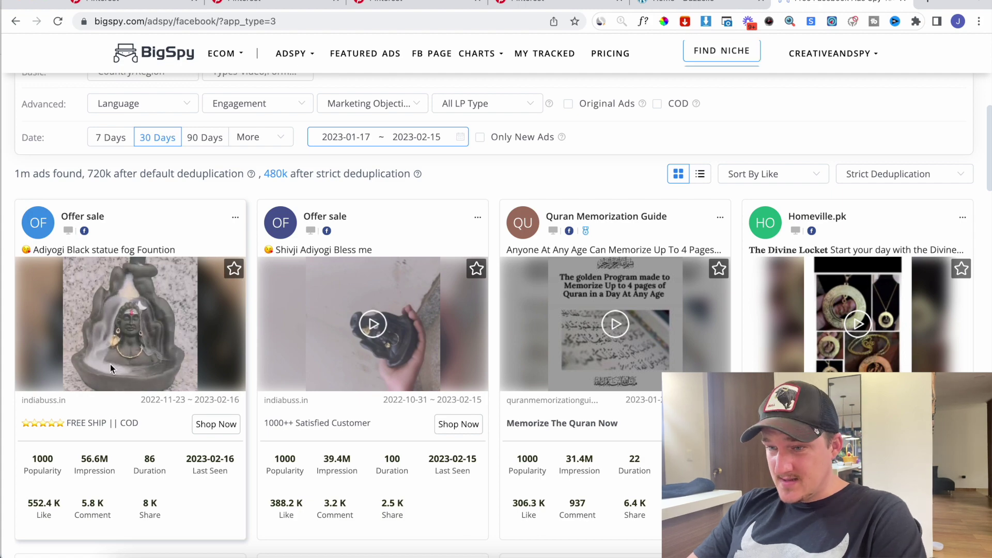
{"action": "scroll", "coordinate": [155, 352], "scroll_direction": "down", "scroll_amount": 1}
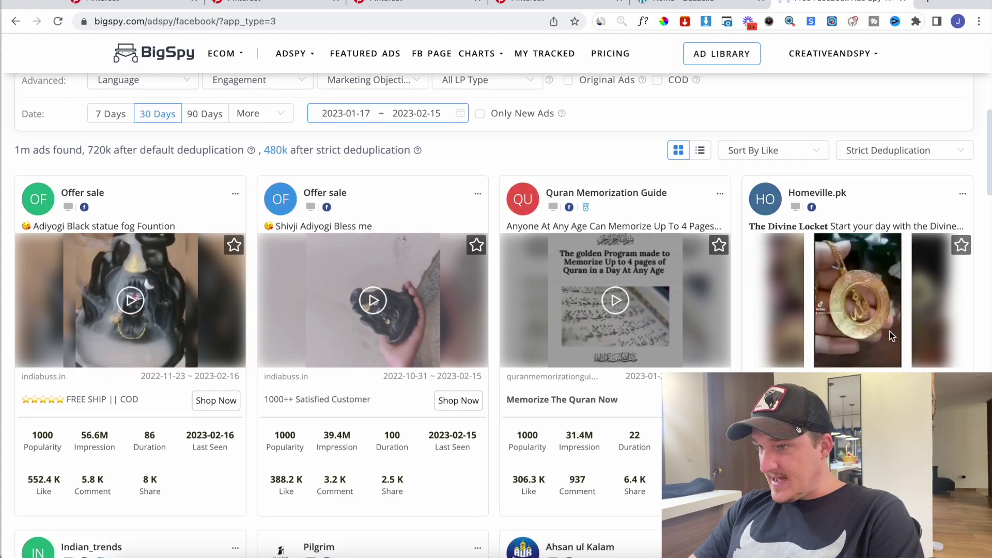
{"action": "scroll", "coordinate": [890, 330], "scroll_direction": "up", "scroll_amount": 3}
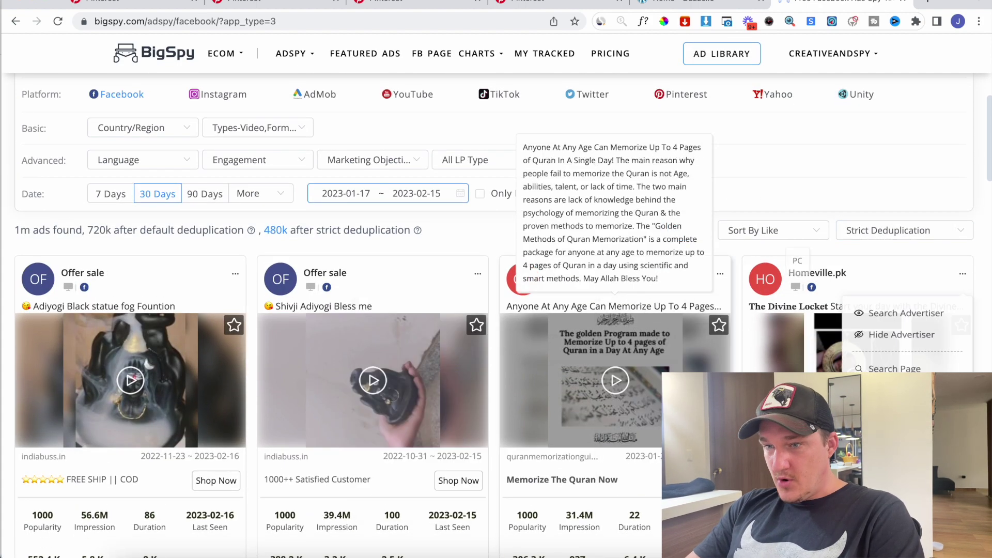
{"action": "scroll", "coordinate": [662, 342], "scroll_direction": "down", "scroll_amount": 10}
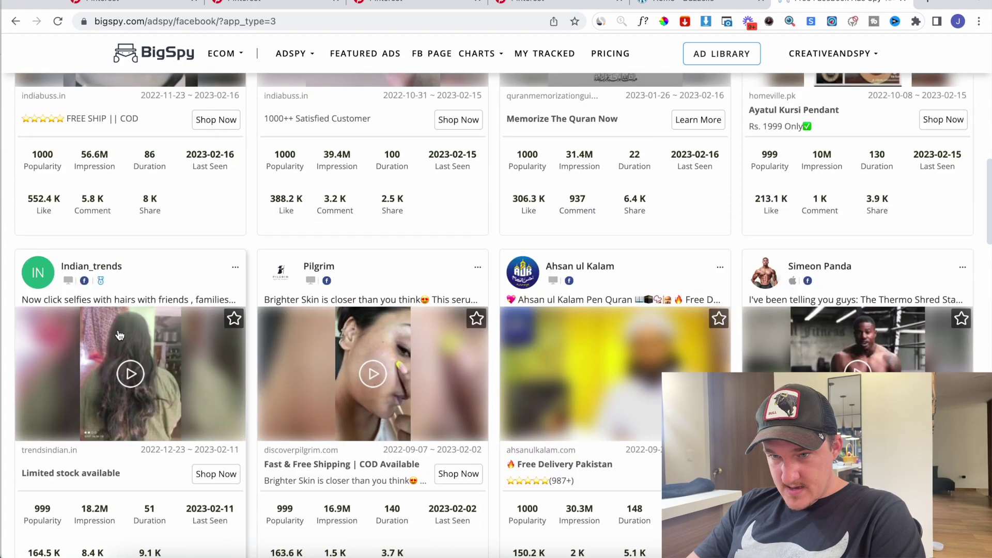
{"action": "mouse_move", "coordinate": [144, 382]}
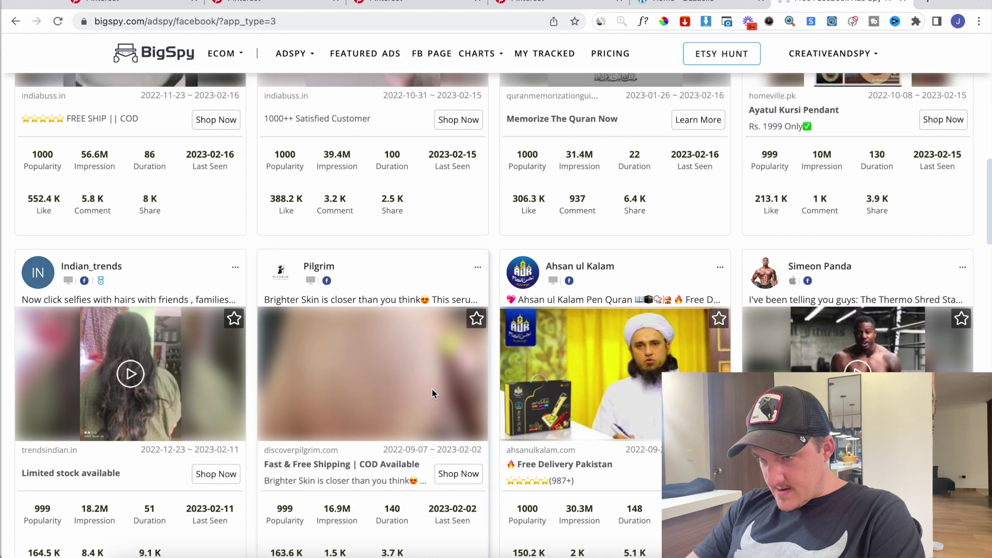
{"action": "scroll", "coordinate": [413, 385], "scroll_direction": "down", "scroll_amount": 3}
{"action": "scroll", "coordinate": [413, 389], "scroll_direction": "down", "scroll_amount": 6}
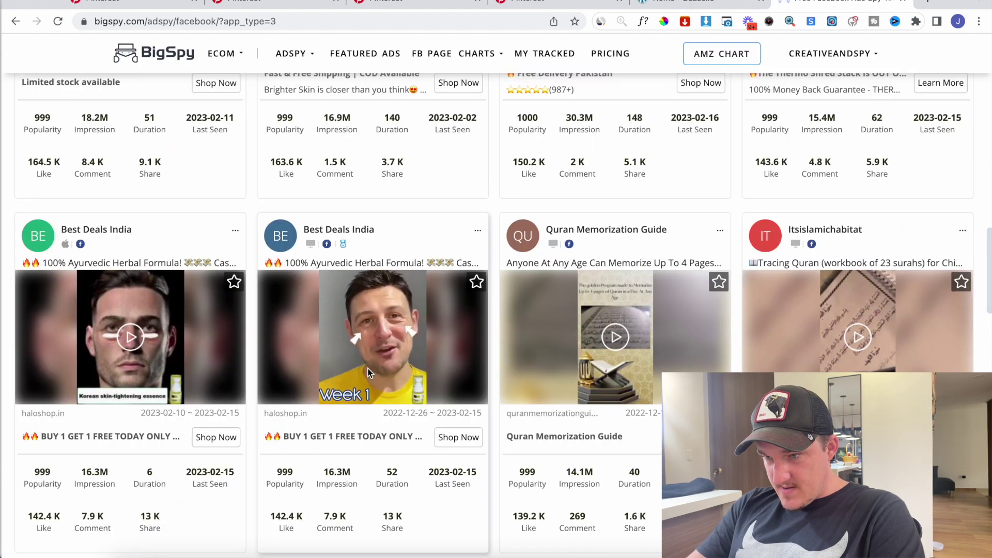
{"action": "scroll", "coordinate": [367, 370], "scroll_direction": "up", "scroll_amount": 5}
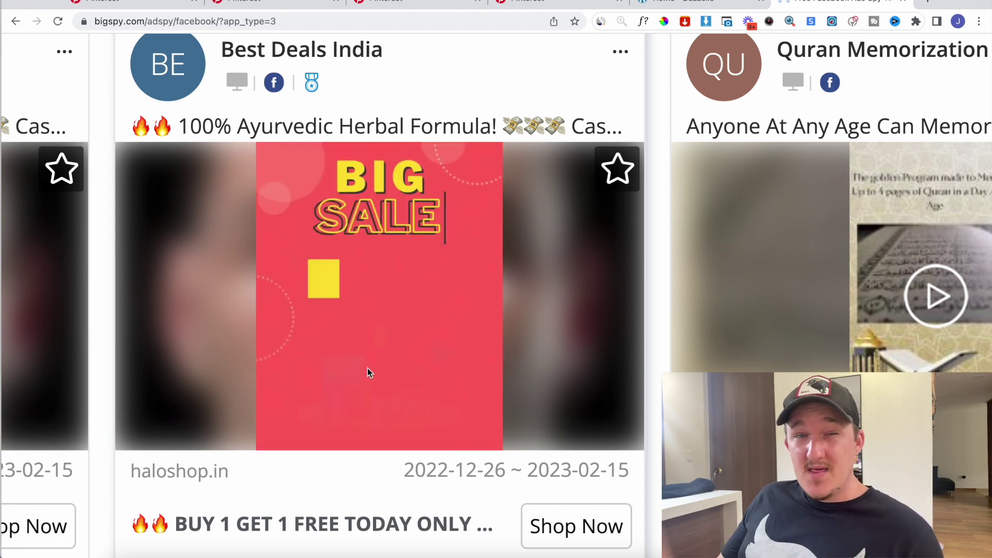
{"action": "scroll", "coordinate": [367, 368], "scroll_direction": "down", "scroll_amount": 5}
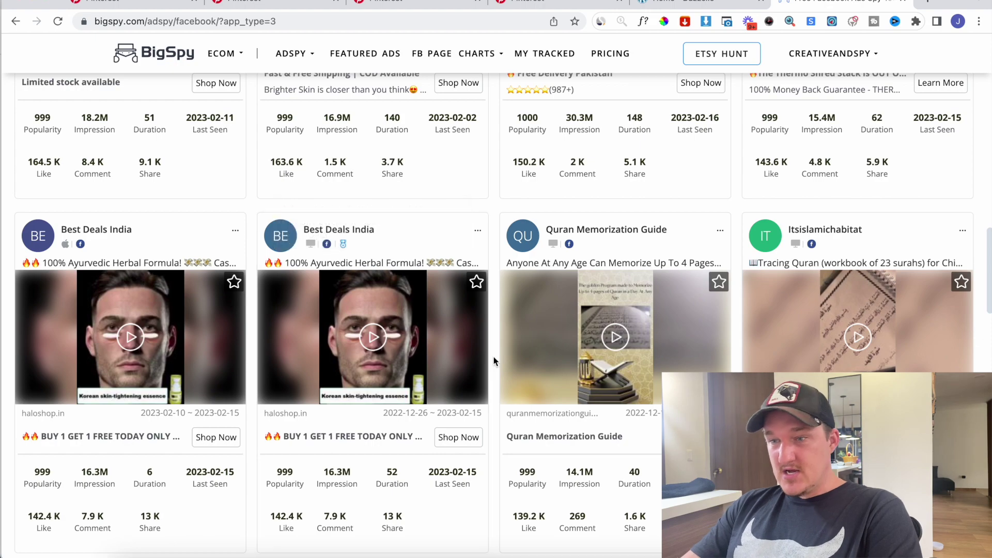
{"action": "scroll", "coordinate": [312, 446], "scroll_direction": "down", "scroll_amount": 5}
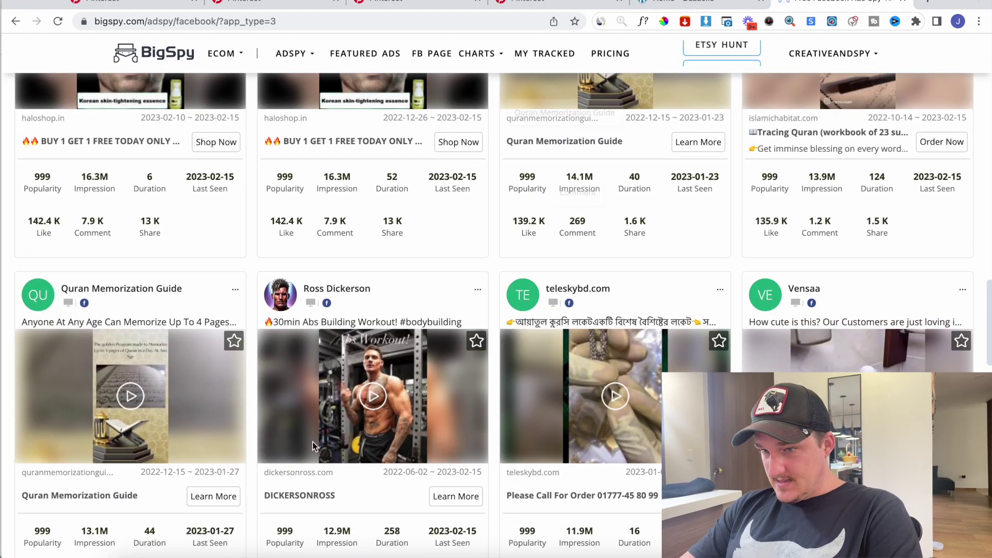
{"action": "scroll", "coordinate": [612, 392], "scroll_direction": "down", "scroll_amount": 10}
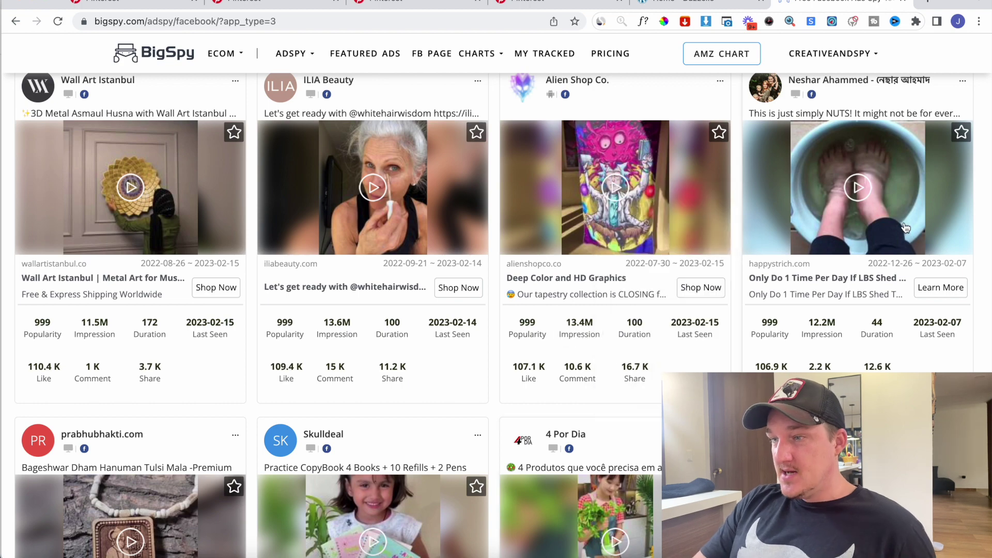
Open the details of the happystrich.com foot soak ad, skim through its video and close the details
{"action": "left_click", "coordinate": [872, 198]}
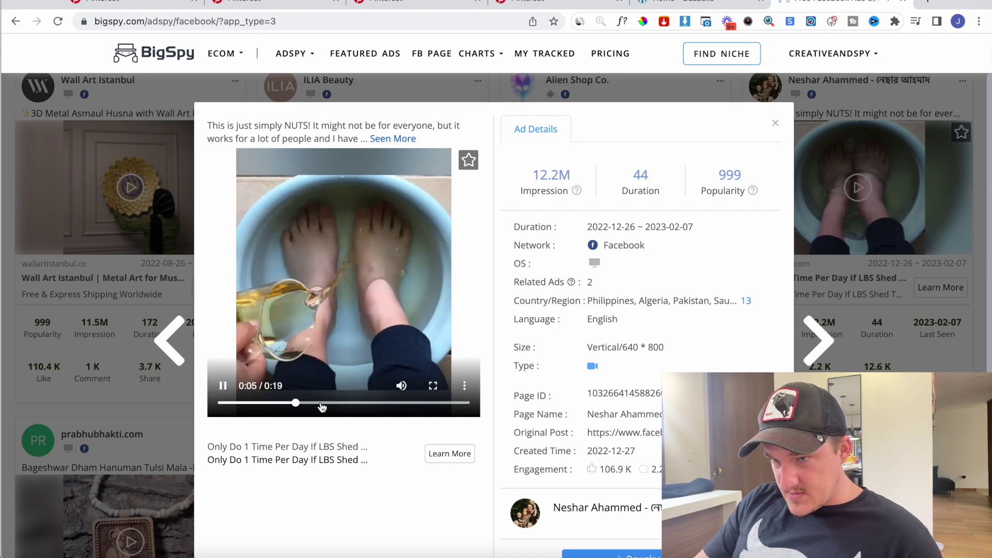
{"action": "left_click", "coordinate": [329, 403]}
{"action": "left_click", "coordinate": [361, 403]}
{"action": "left_click", "coordinate": [465, 385]}
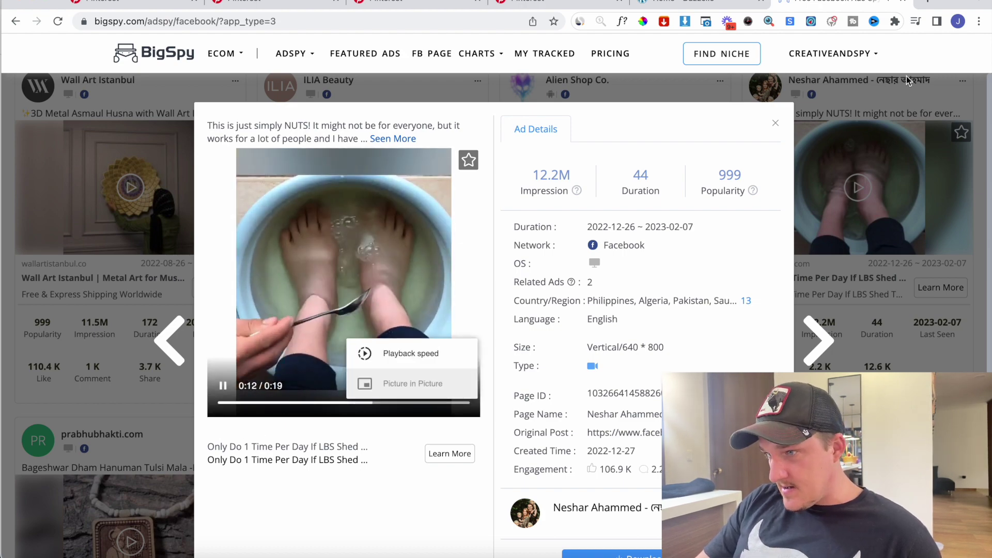
{"action": "left_click", "coordinate": [775, 122]}
Switch the ad search platform to Pinterest, keeping the existing filters, and check the results area
{"action": "scroll", "coordinate": [678, 227], "scroll_direction": "up", "scroll_amount": 10}
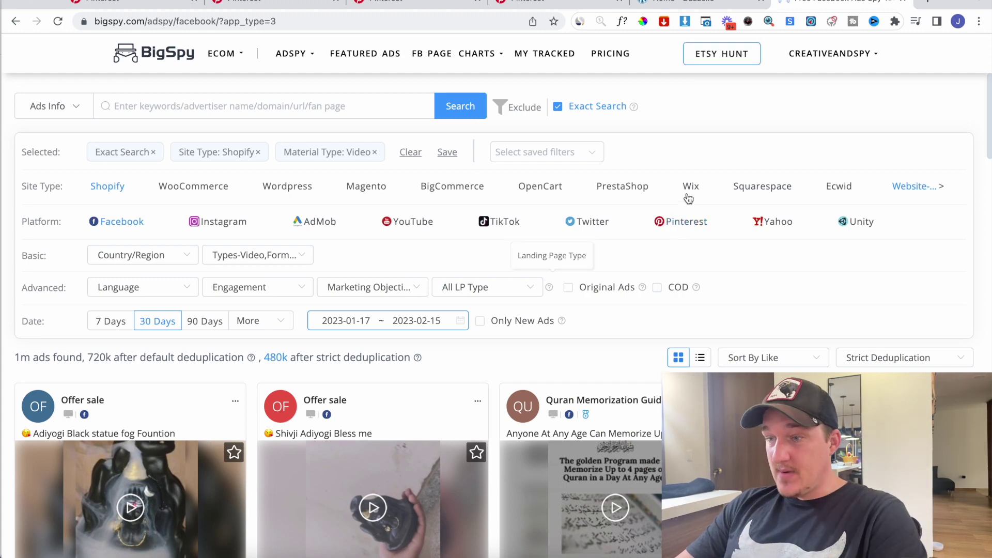
{"action": "left_click", "coordinate": [665, 227]}
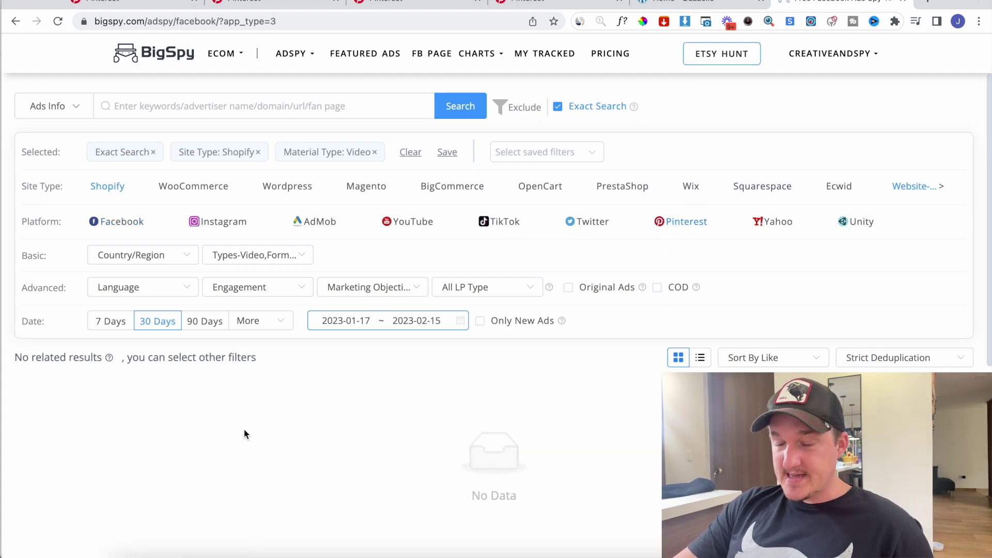
{"action": "scroll", "coordinate": [244, 429], "scroll_direction": "down", "scroll_amount": 3}
{"action": "scroll", "coordinate": [244, 428], "scroll_direction": "up", "scroll_amount": 3}
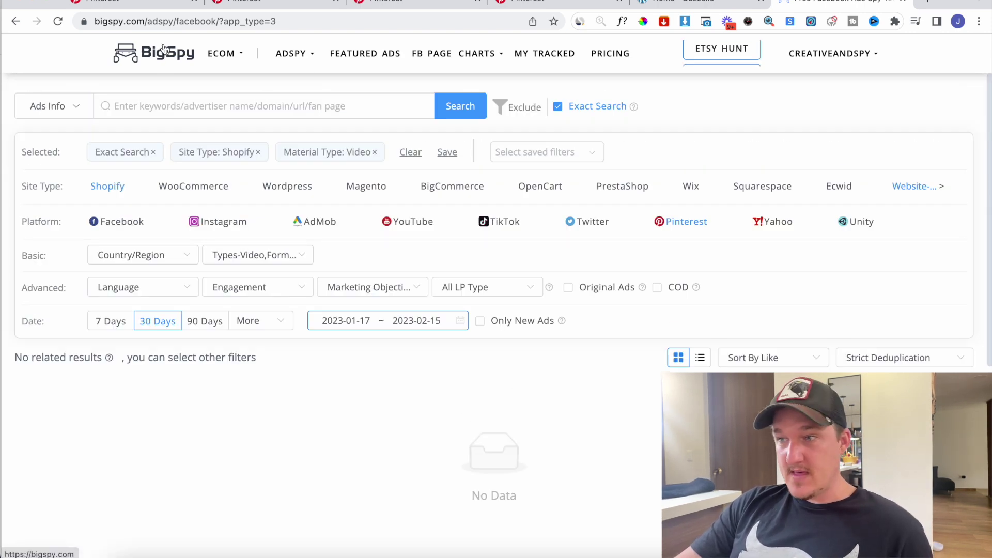
Return to the Pinterest home feed, search the page for "promoted" and load more pins further down
{"action": "left_click", "coordinate": [373, 2]}
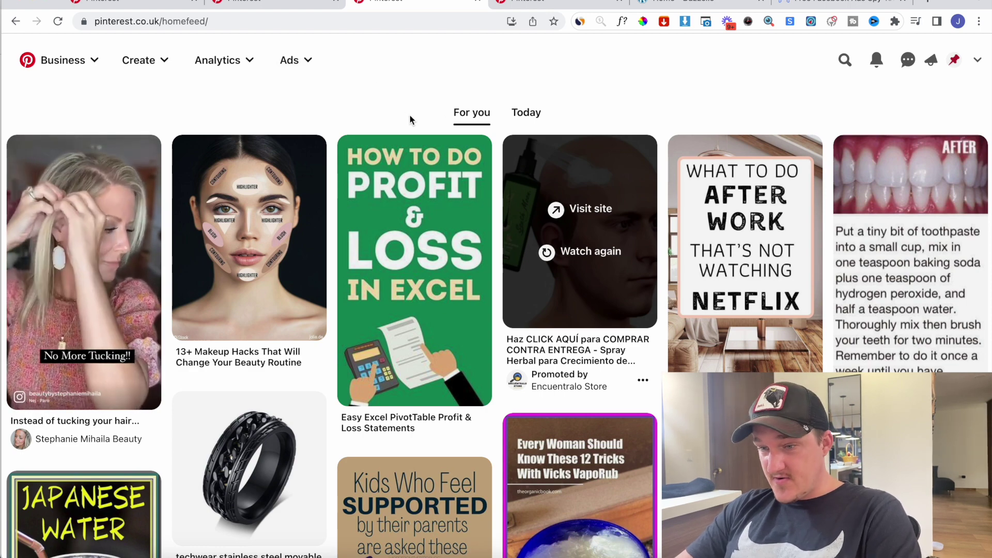
{"action": "scroll", "coordinate": [579, 413], "scroll_direction": "down", "scroll_amount": 2}
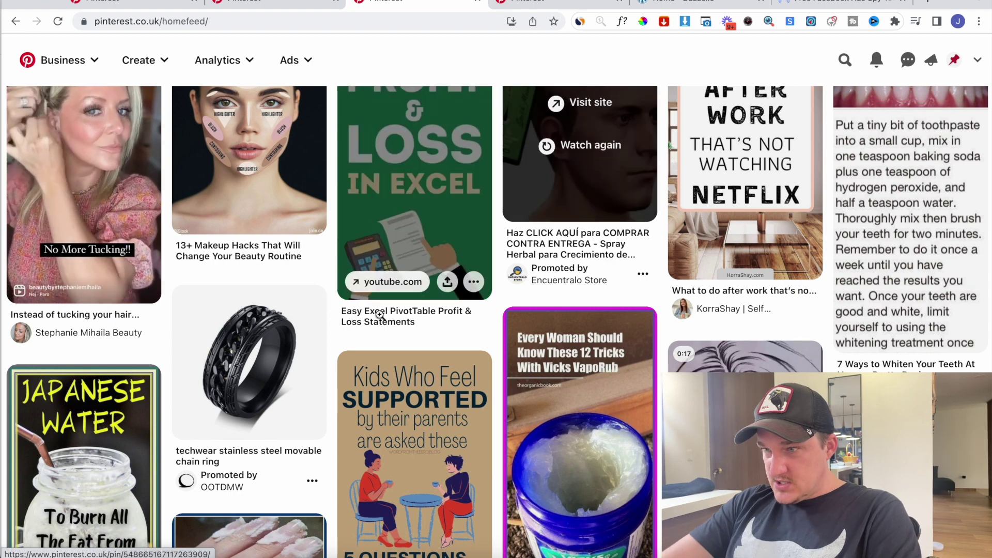
{"action": "key", "text": "super+f"}
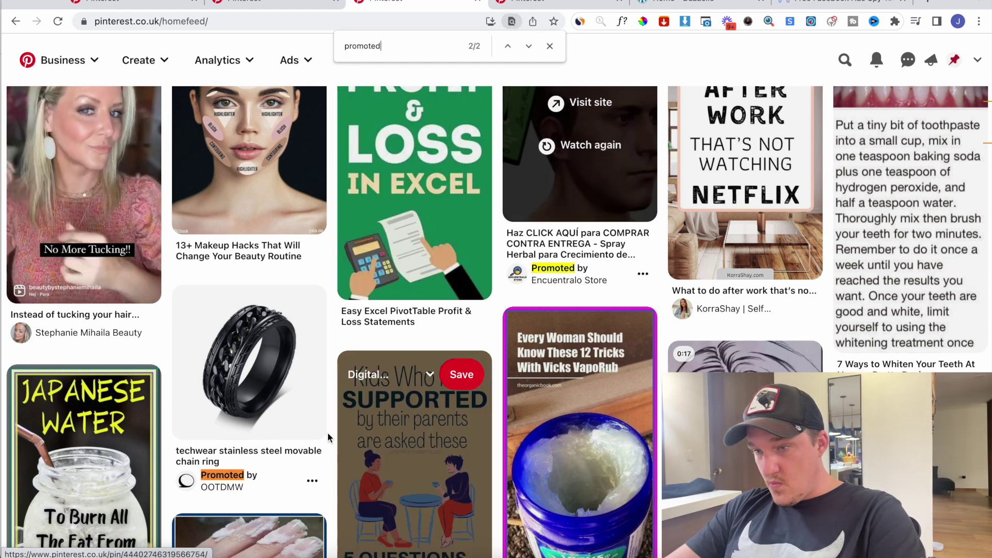
{"action": "scroll", "coordinate": [329, 439], "scroll_direction": "down", "scroll_amount": 10}
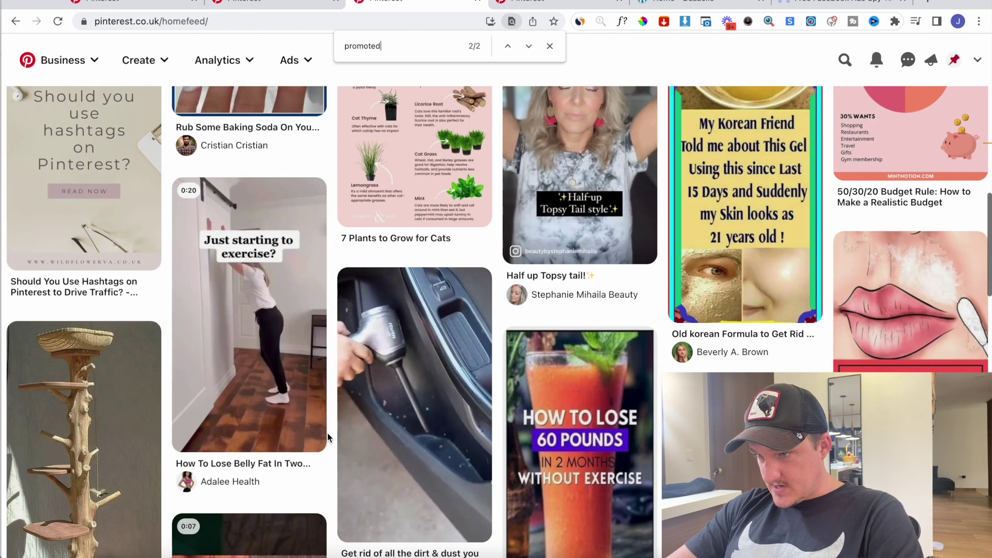
{"action": "scroll", "coordinate": [515, 460], "scroll_direction": "down", "scroll_amount": 15}
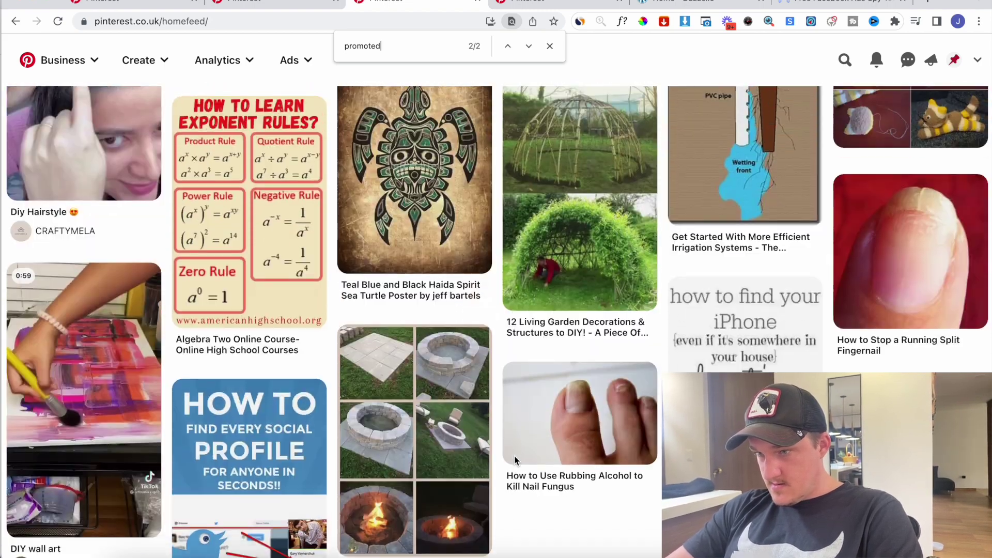
{"action": "scroll", "coordinate": [514, 455], "scroll_direction": "down", "scroll_amount": 10}
Search the extended feed again for "promoted", shorten the term to "promote" and find the 360° rotating utility hook pin
{"action": "key", "text": "BackSpace"}
{"action": "key", "text": "BackSpace"}
{"action": "key", "text": "BackSpace"}
{"action": "key", "text": "BackSpace"}
{"action": "key", "text": "BackSpace"}
{"action": "key", "text": "BackSpace"}
{"action": "key", "text": "BackSpace"}
{"action": "type", "text": "romoted"}
{"action": "key", "text": "Return"}
{"action": "key", "text": "BackSpace"}
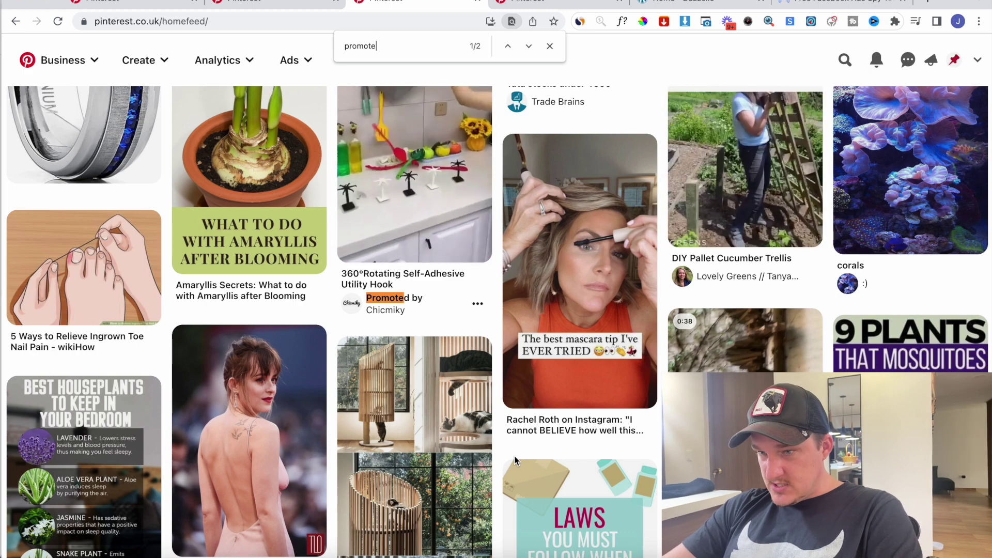
{"action": "scroll", "coordinate": [413, 465], "scroll_direction": "up", "scroll_amount": 3}
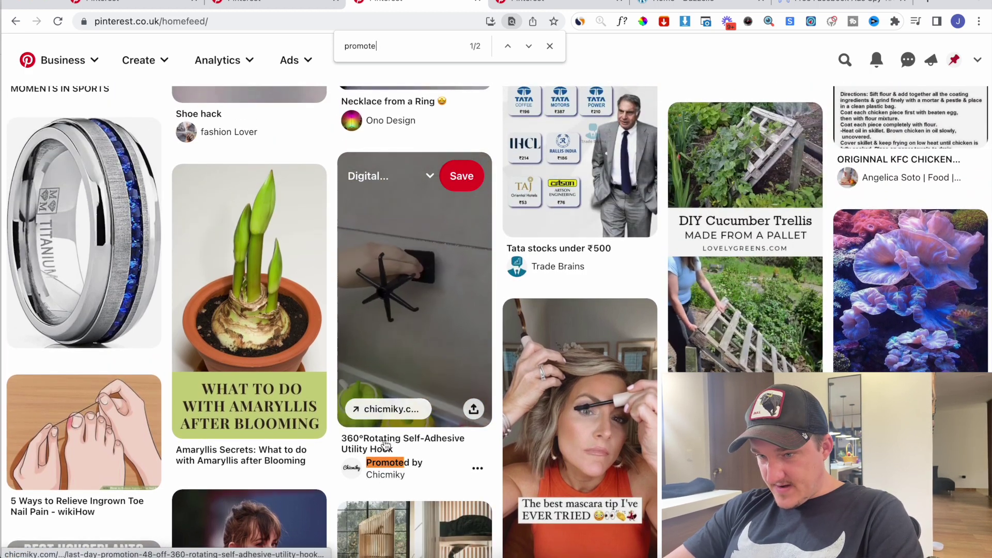
Open the promoted Chicmiky utility hook's product page in a new tab and view its product description
{"action": "middle_click", "coordinate": [390, 458]}
{"action": "key", "text": "ctrl+Tab"}
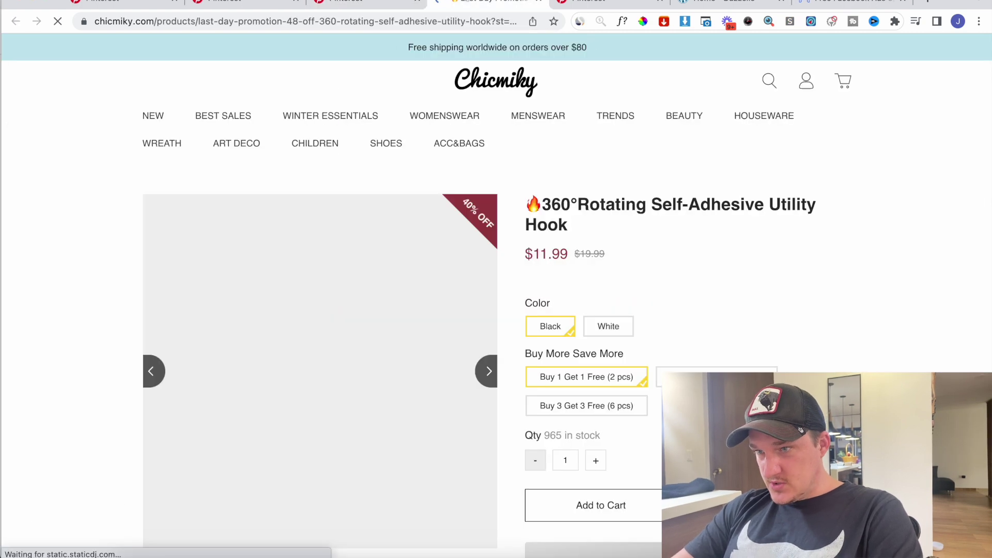
{"action": "scroll", "coordinate": [702, 292], "scroll_direction": "down", "scroll_amount": 10}
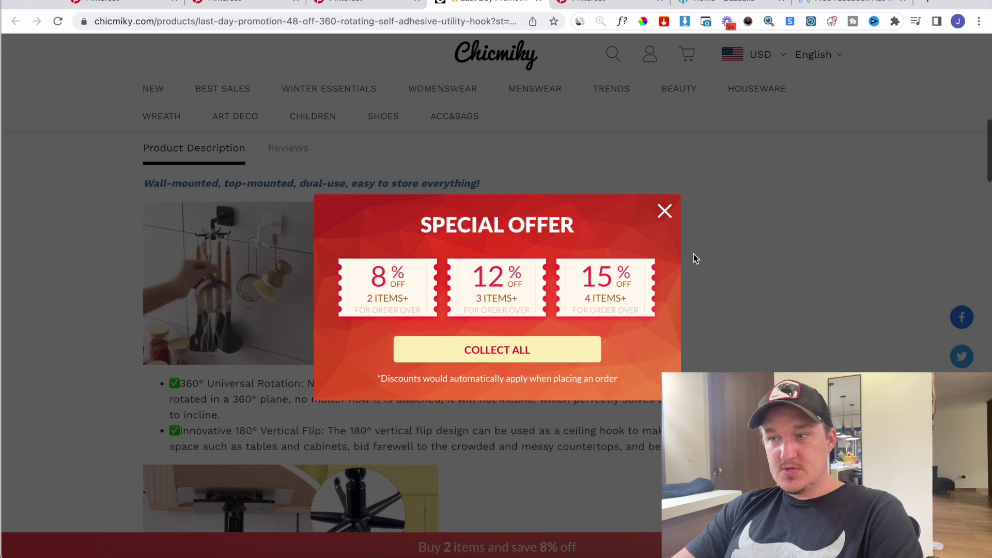
Dismiss the special offer on the utility hook page and examine the Chicmiky store's Similarweb traffic trend and top countries
{"action": "left_click", "coordinate": [664, 210]}
{"action": "scroll", "coordinate": [621, 405], "scroll_direction": "down", "scroll_amount": 10}
{"action": "scroll", "coordinate": [622, 405], "scroll_direction": "up", "scroll_amount": 15}
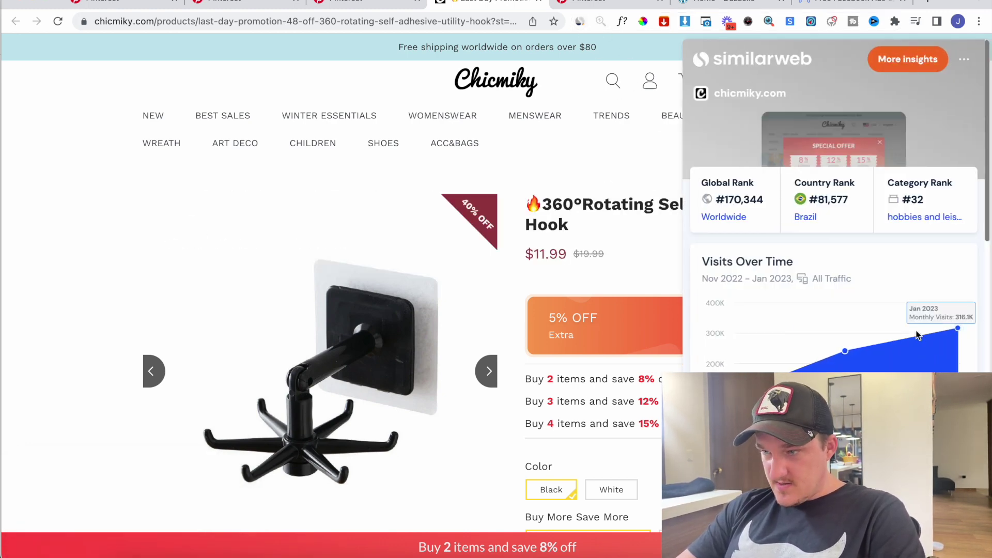
{"action": "scroll", "coordinate": [977, 340], "scroll_direction": "down", "scroll_amount": 10}
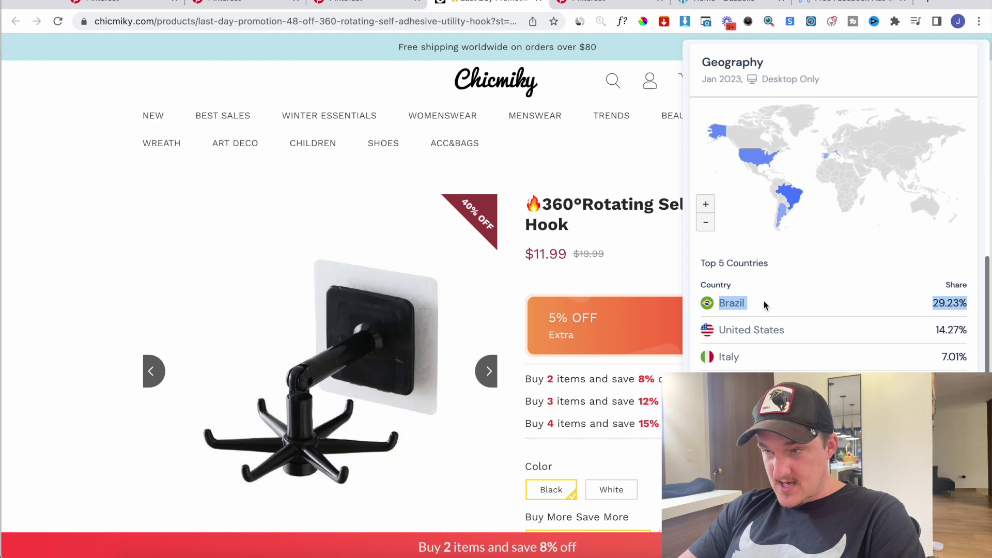
{"action": "left_click_drag", "start_coordinate": [956, 336], "coordinate": [933, 334]}
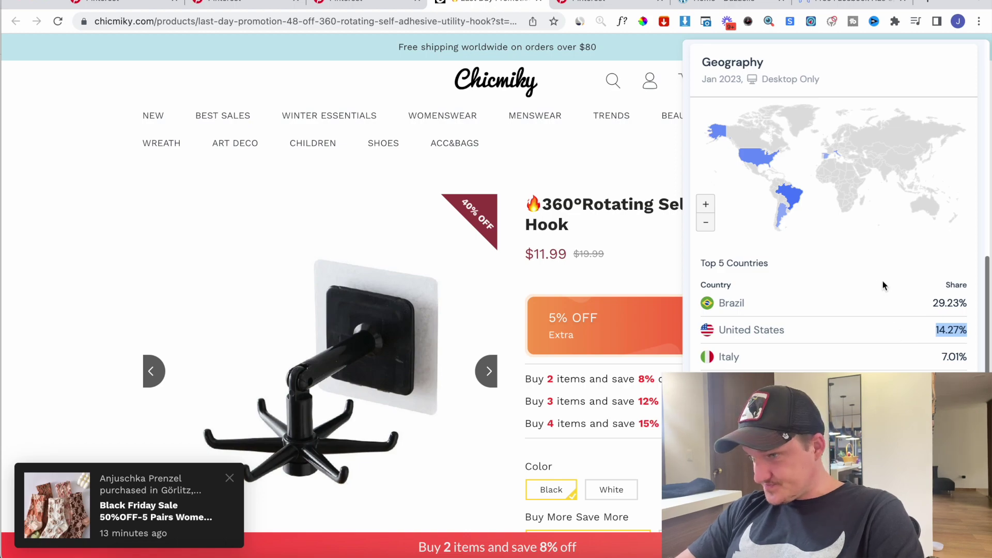
Close the Similarweb overview and look over the utility hook's product page down to the recommended products
{"action": "left_click", "coordinate": [520, 257]}
{"action": "scroll", "coordinate": [520, 258], "scroll_direction": "down", "scroll_amount": 10}
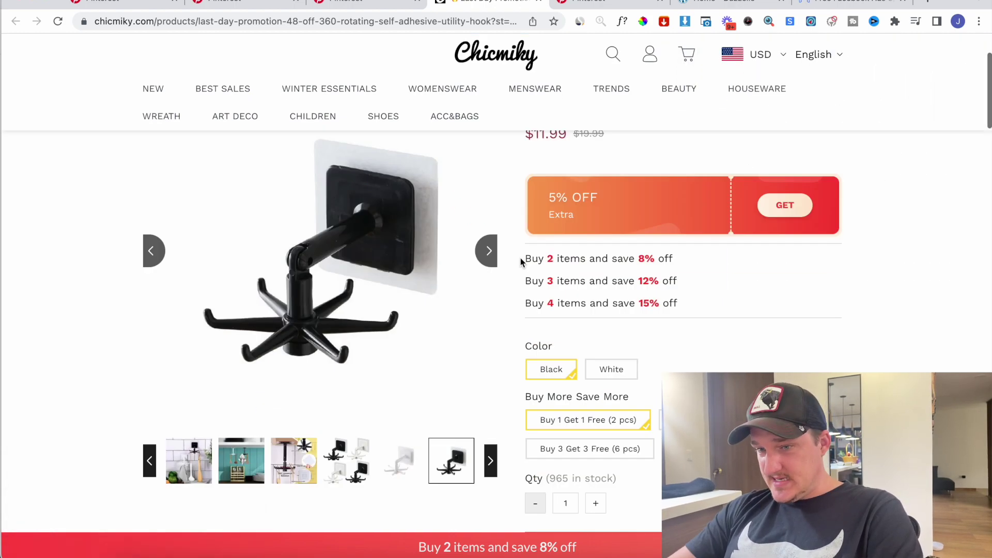
{"action": "scroll", "coordinate": [509, 279], "scroll_direction": "up", "scroll_amount": 10}
{"action": "scroll", "coordinate": [513, 207], "scroll_direction": "down", "scroll_amount": 15}
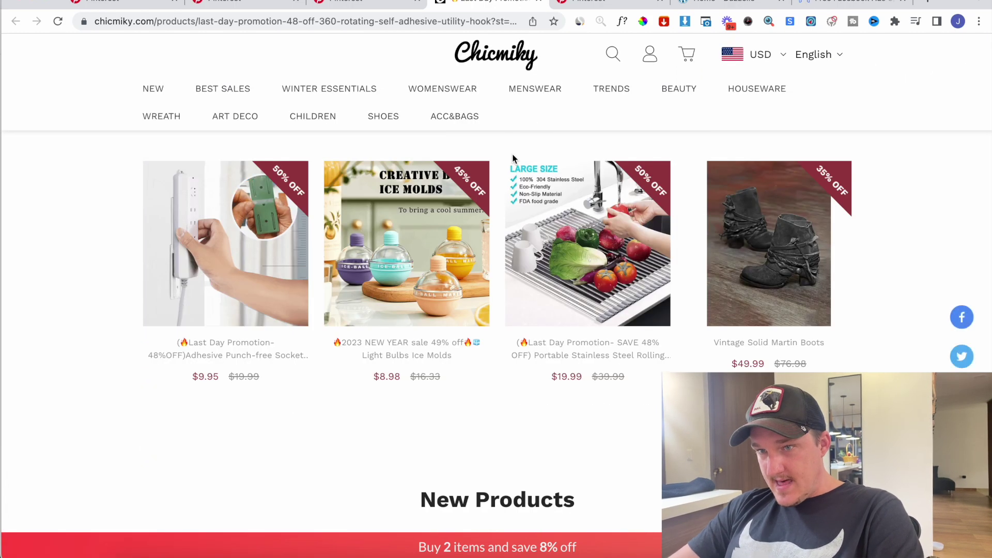
{"action": "scroll", "coordinate": [513, 154], "scroll_direction": "up", "scroll_amount": 15}
{"action": "left_click", "coordinate": [178, 19]}
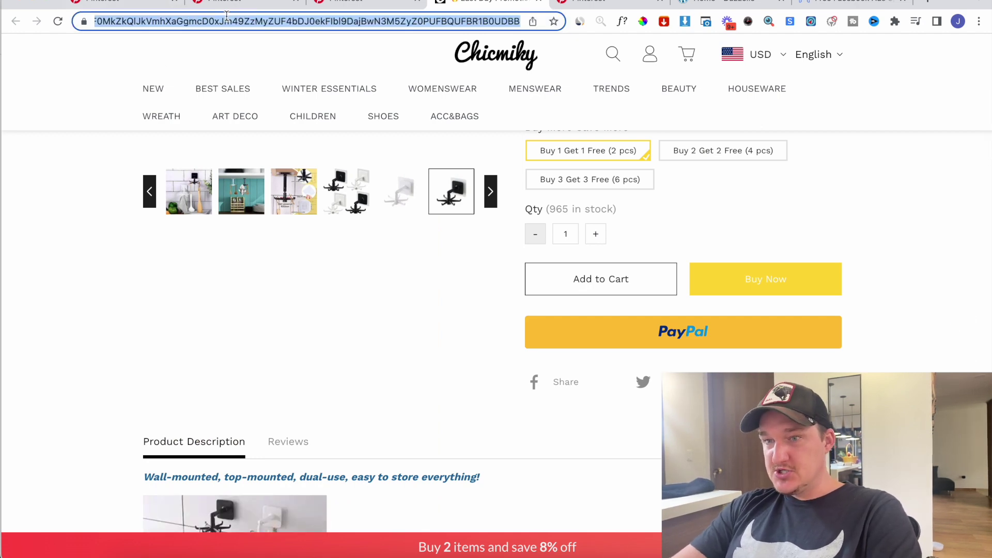
{"action": "type", "text": "sheets.google.com"}
{"action": "key", "text": "Return"}
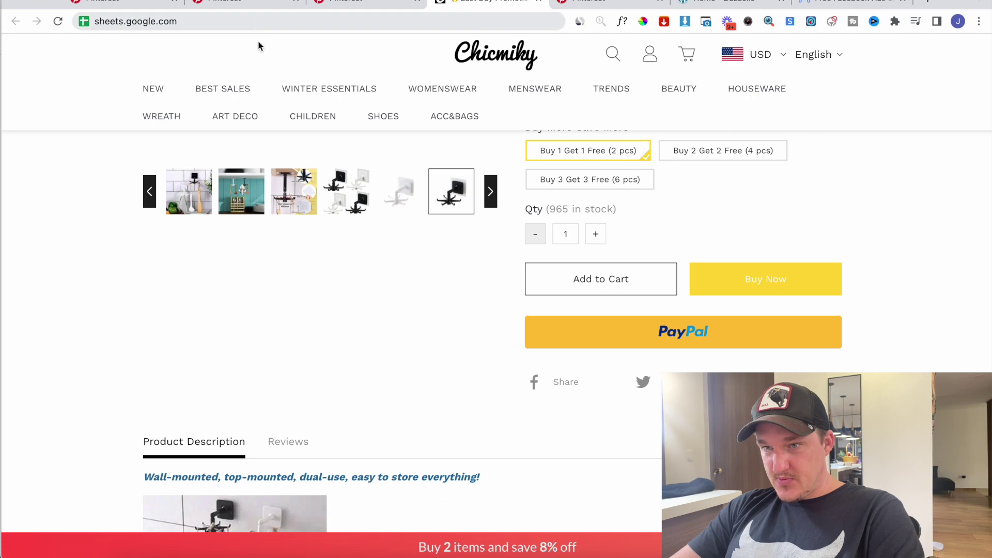
{"action": "left_click", "coordinate": [58, 21]}
Try to open the Chicmiky store's full product listing at chicmiky.com/collections/all
{"action": "left_click_drag", "start_coordinate": [179, 23], "coordinate": [953, 14]}
{"action": "key", "text": "BackSpace"}
{"action": "key", "text": "BackSpace"}
{"action": "key", "text": "BackSpace"}
{"action": "key", "text": "BackSpace"}
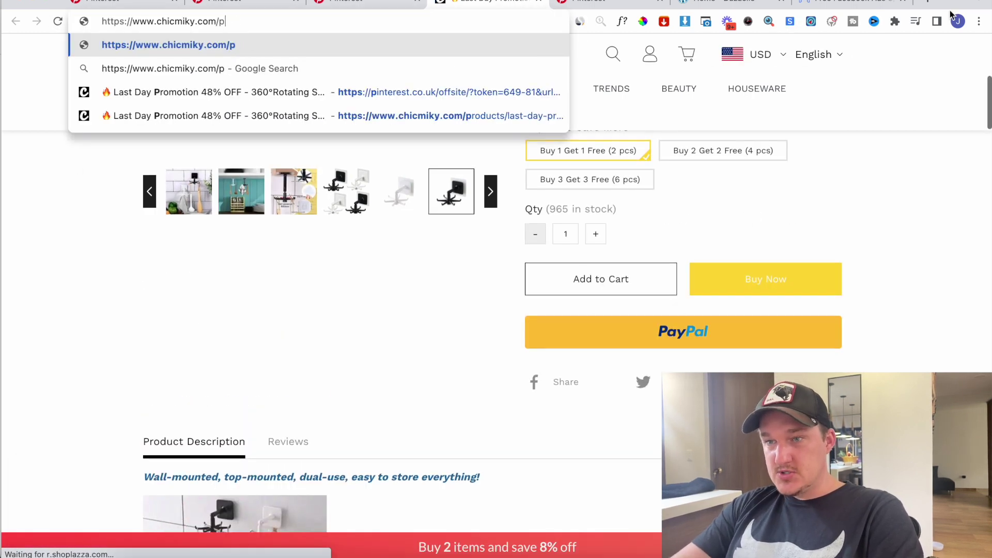
{"action": "key", "text": "BackSpace"}
{"action": "type", "text": "collections"}
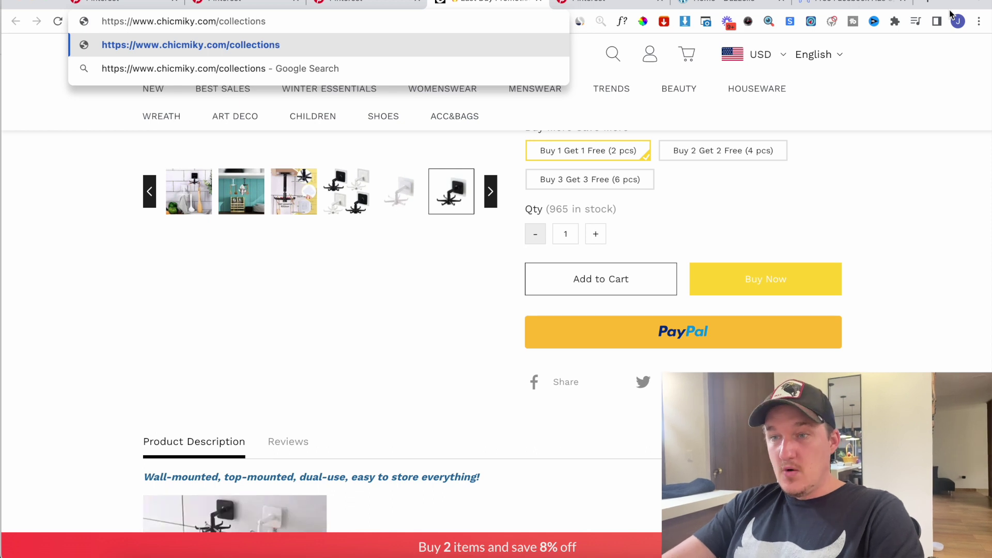
{"action": "type", "text": "/all"}
{"action": "key", "text": "Return"}
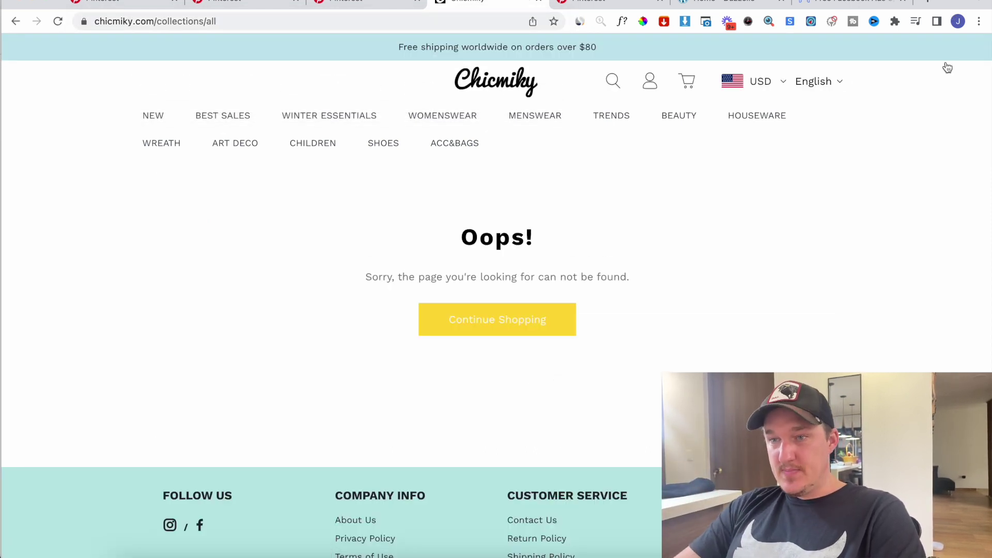
Continue from the error page to the Chicmiky home page and browse its products down to the Vintage Jewelry section
{"action": "left_click_drag", "start_coordinate": [211, 21], "coordinate": [478, 49]}
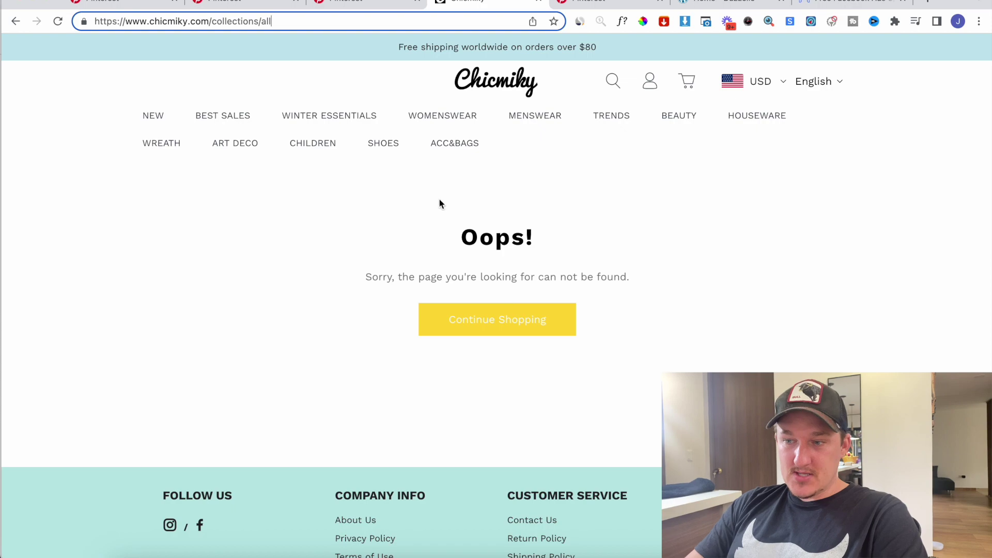
{"action": "left_click_drag", "start_coordinate": [441, 201], "coordinate": [633, 281]}
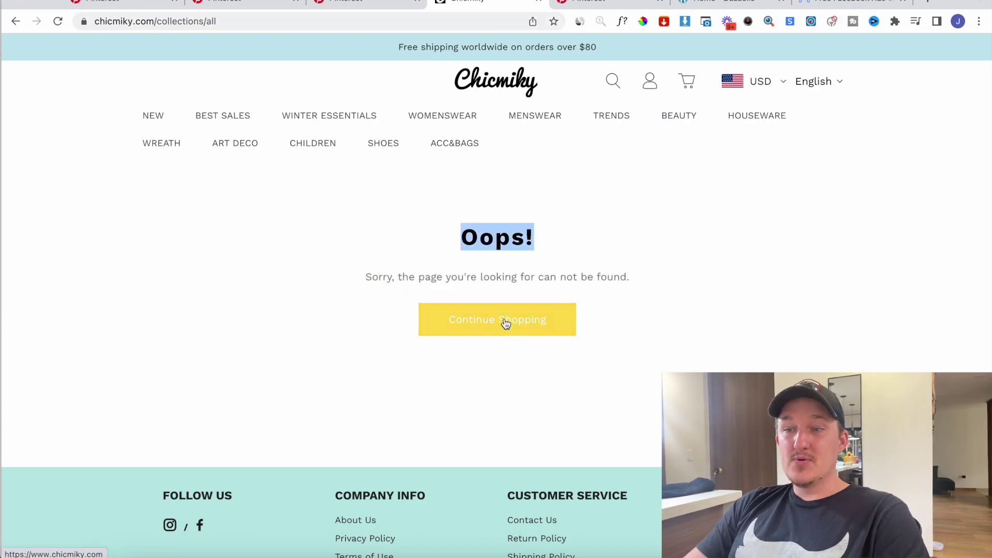
{"action": "left_click", "coordinate": [555, 319]}
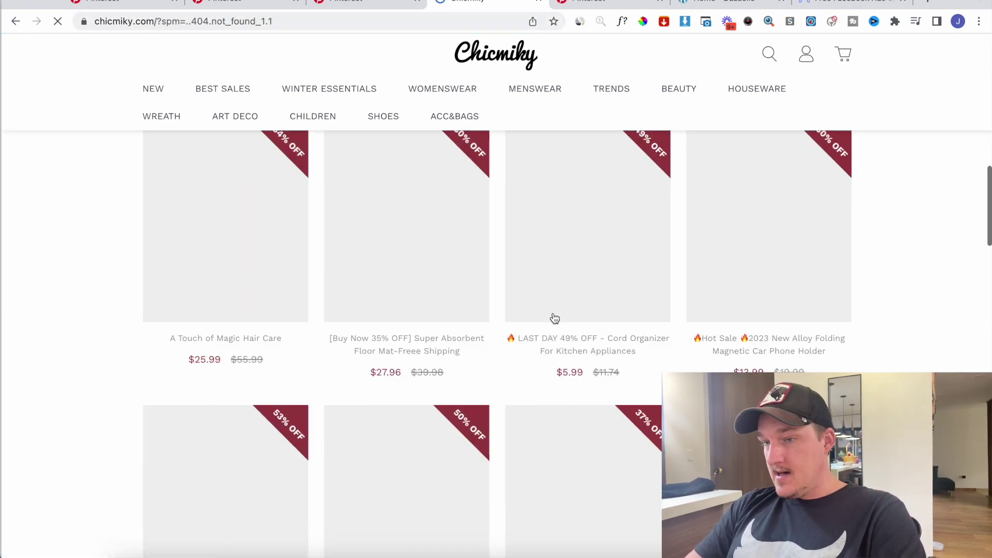
{"action": "scroll", "coordinate": [545, 355], "scroll_direction": "down", "scroll_amount": 10}
{"action": "scroll", "coordinate": [545, 351], "scroll_direction": "down", "scroll_amount": 10}
{"action": "scroll", "coordinate": [453, 490], "scroll_direction": "down", "scroll_amount": 5}
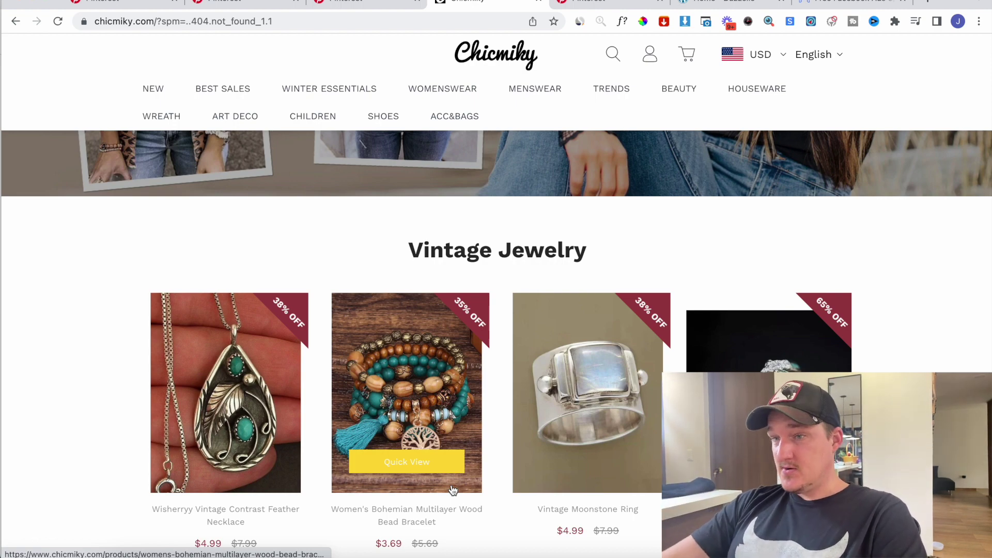
Return to the Pinterest feed, go to the next "promote" match and open the diyvibe mini shaver's product page
{"action": "left_click", "coordinate": [366, 4]}
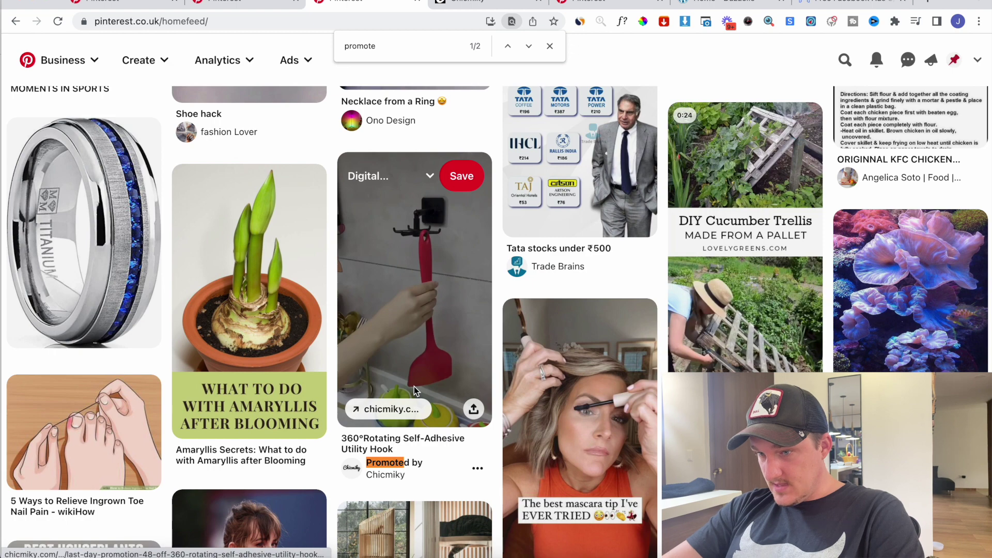
{"action": "key", "text": "Return"}
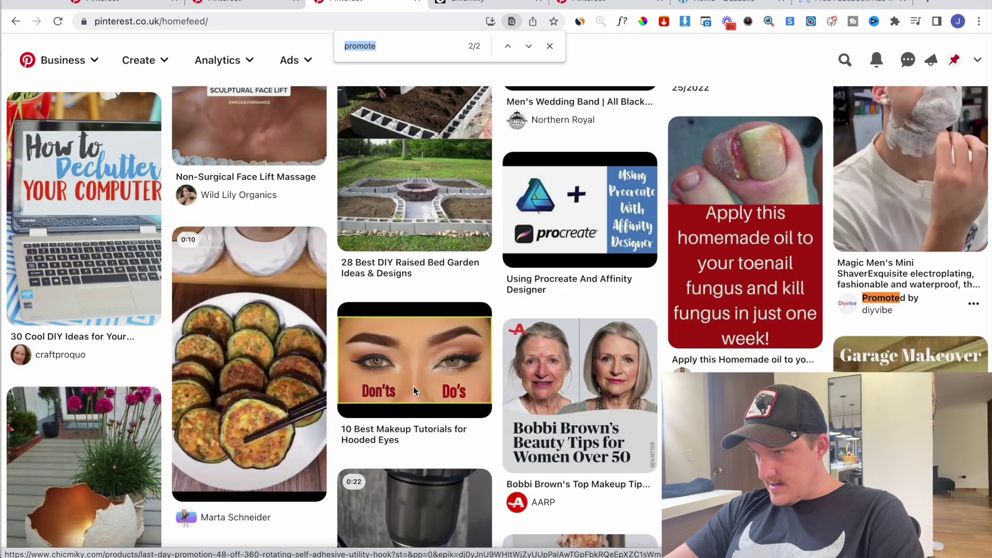
{"action": "scroll", "coordinate": [749, 233], "scroll_direction": "up", "scroll_amount": 2}
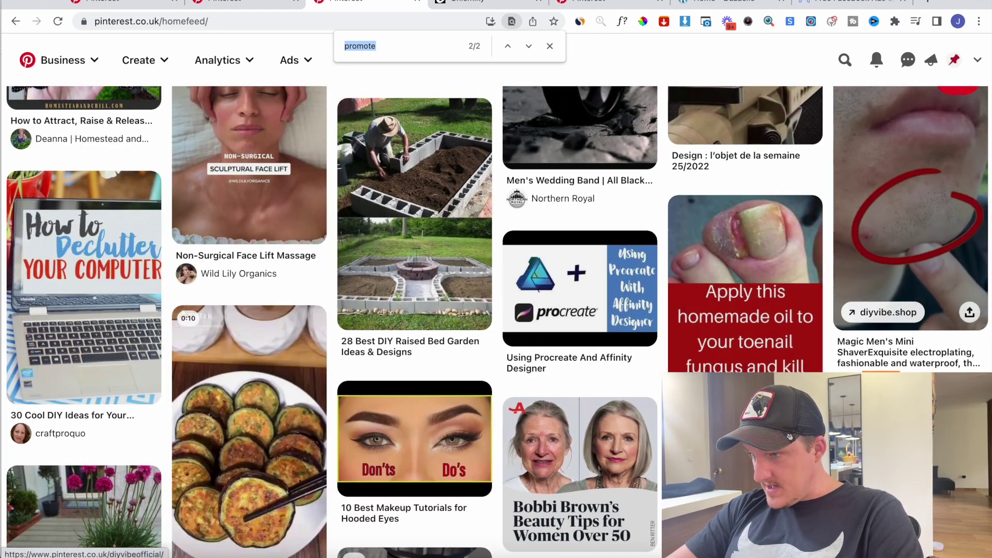
{"action": "scroll", "coordinate": [909, 233], "scroll_direction": "up", "scroll_amount": 1}
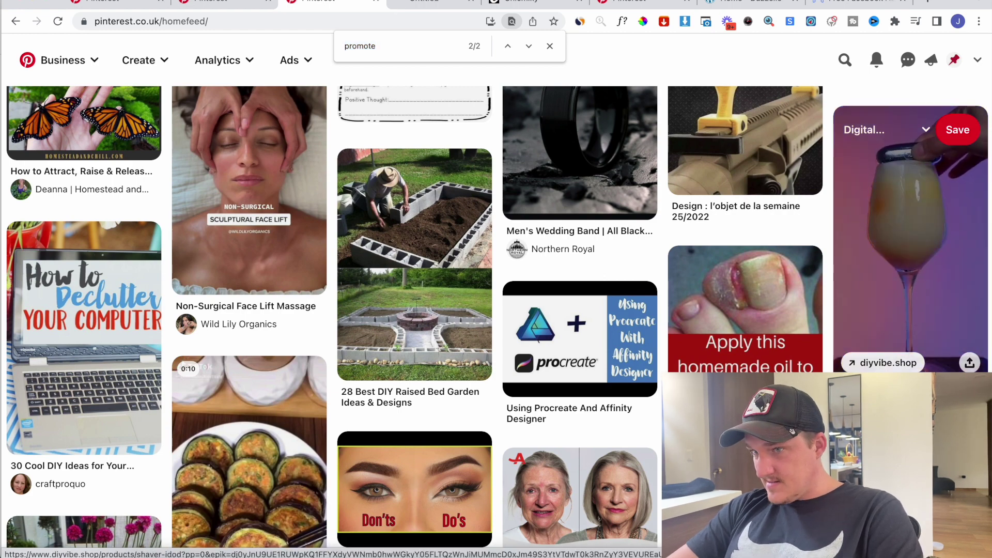
{"action": "left_click", "coordinate": [910, 233]}
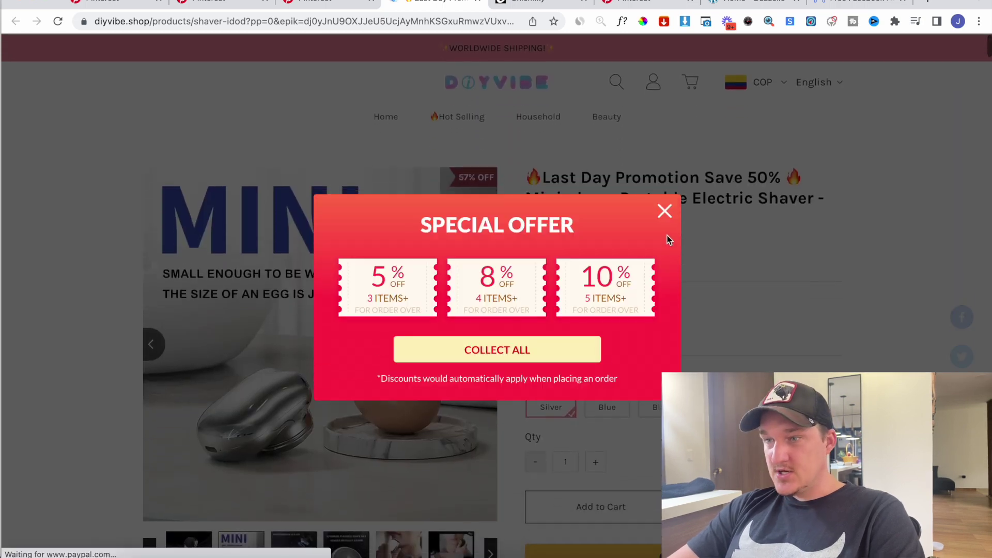
Dismiss the special offer and examine diyvibe.shop's Similarweb traffic trend, top countries and traffic sources
{"action": "left_click", "coordinate": [666, 212]}
{"action": "left_click", "coordinate": [581, 21]}
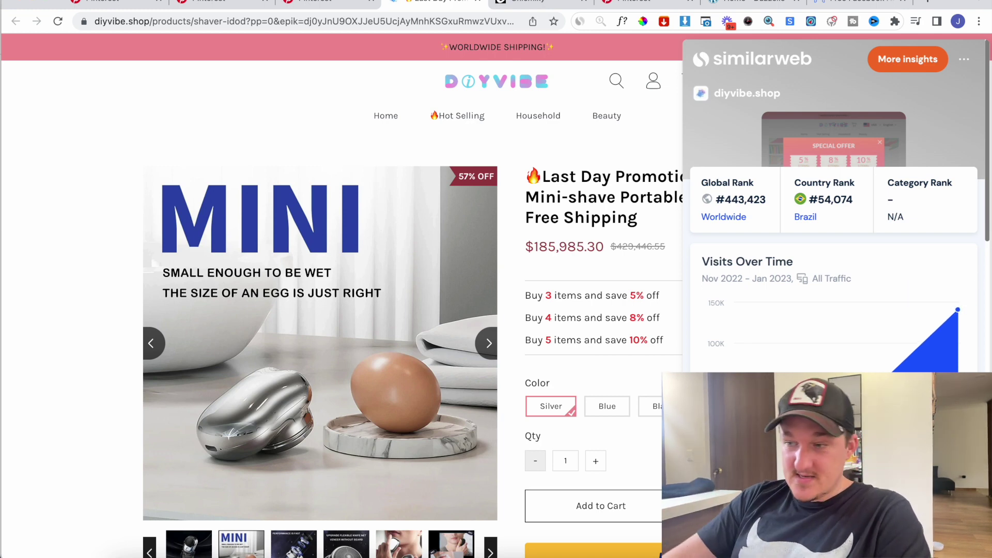
{"action": "scroll", "coordinate": [912, 160], "scroll_direction": "down", "scroll_amount": 10}
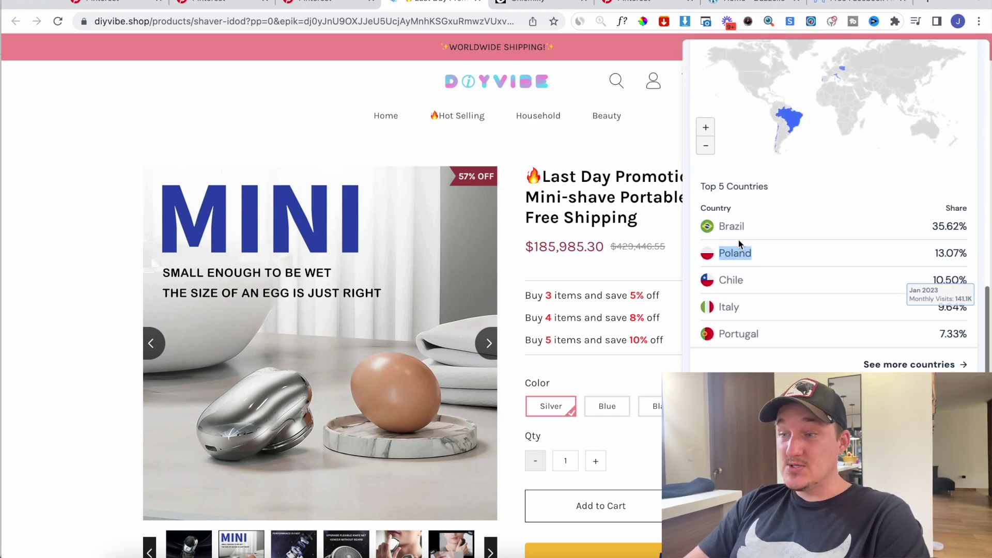
{"action": "double_click", "coordinate": [740, 239]}
{"action": "key", "text": "ctrl+super+d"}
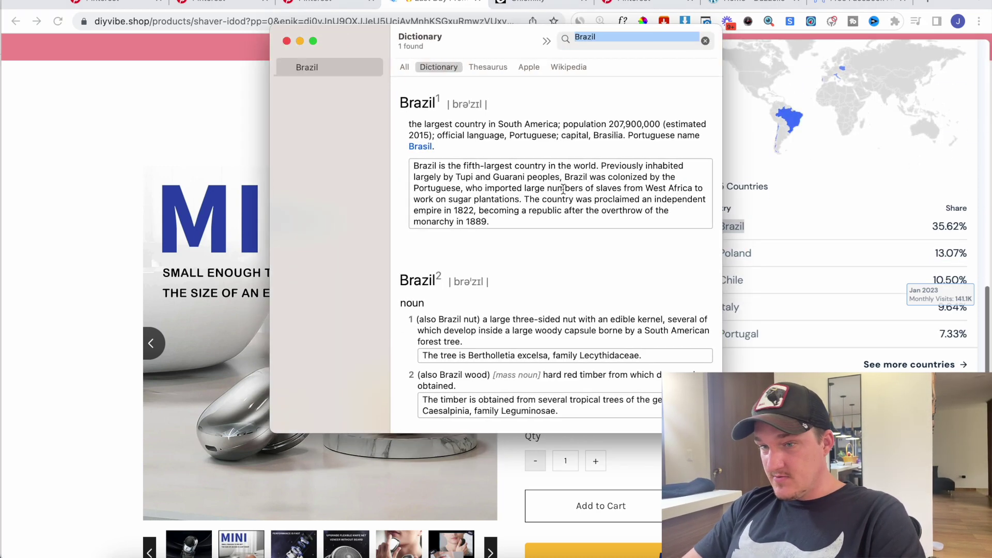
{"action": "key", "text": "super+w"}
{"action": "scroll", "coordinate": [933, 337], "scroll_direction": "down", "scroll_amount": 3}
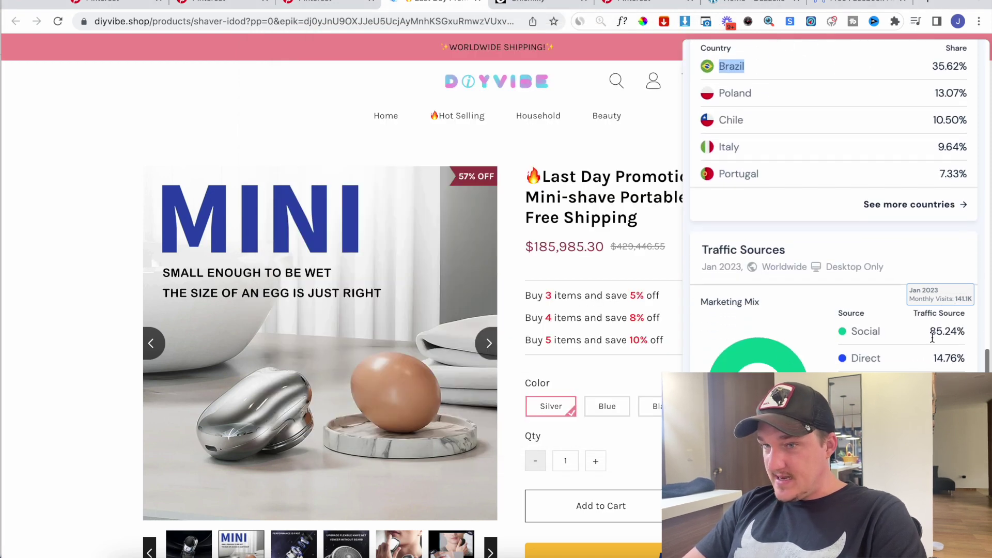
{"action": "left_click_drag", "start_coordinate": [148, 19], "coordinate": [18, 24]}
{"action": "key", "text": "super+c"}
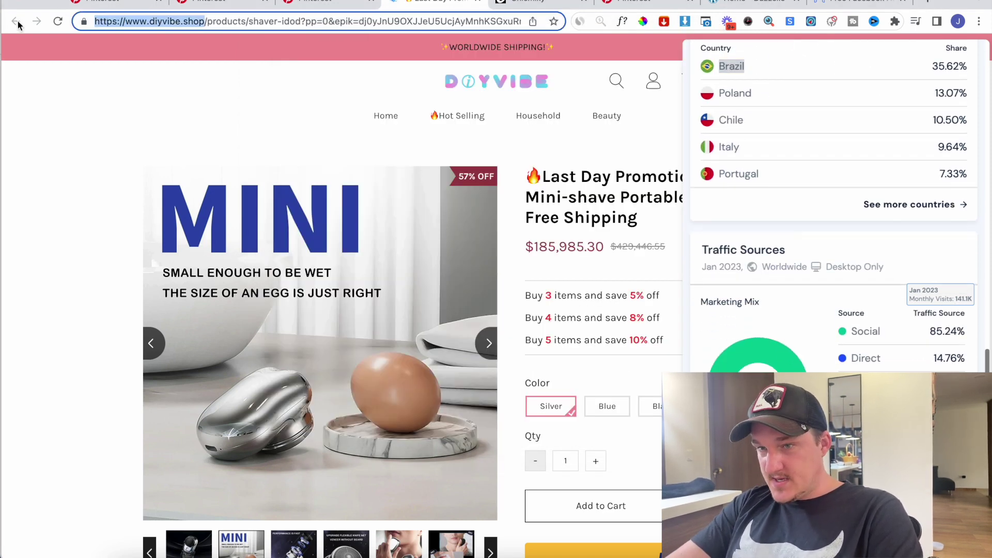
{"action": "key", "text": "super+a"}
{"action": "type", "text": "simi"}
{"action": "key", "text": "Return"}
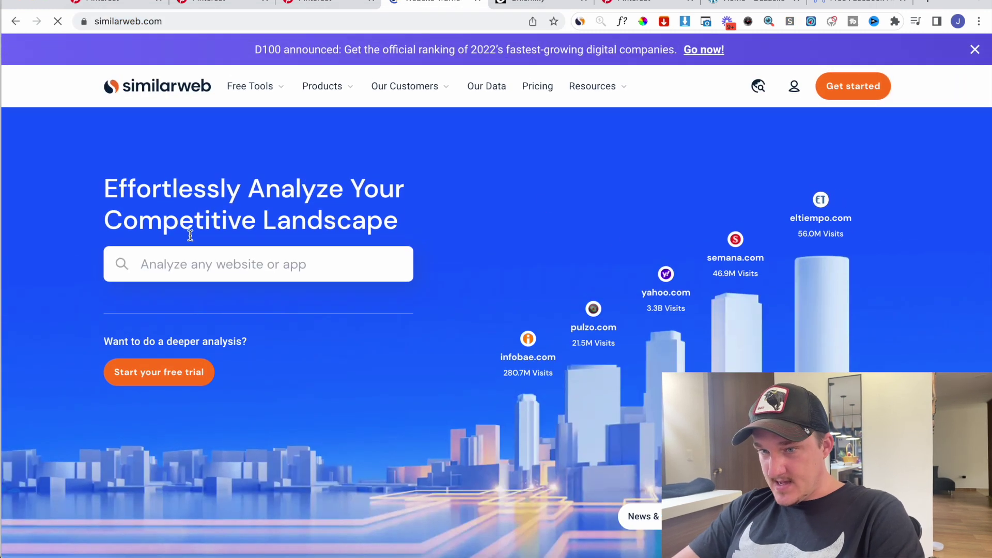
{"action": "left_click", "coordinate": [188, 262]}
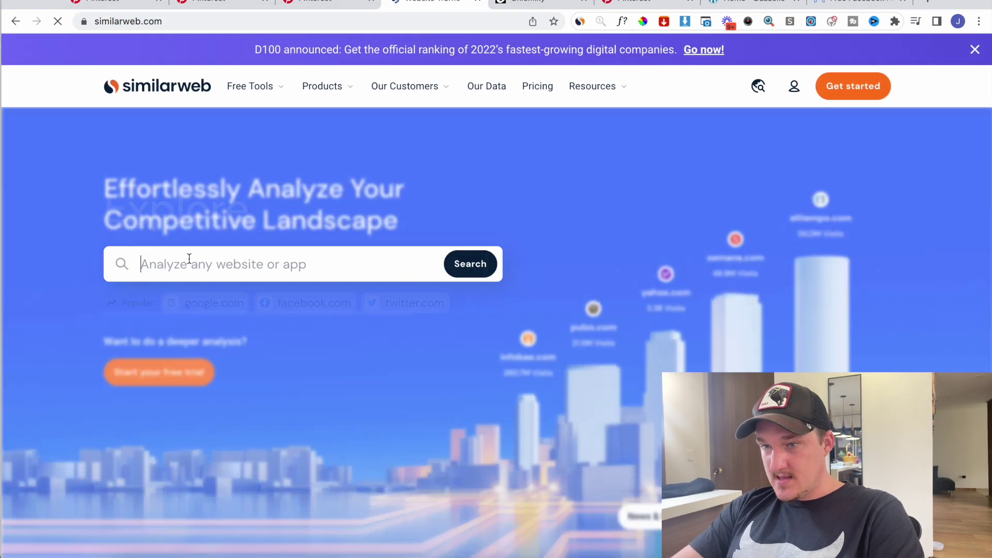
{"action": "key", "text": "super+v"}
{"action": "key", "text": "Return"}
Return to the Pinterest home feed and browse many more pins further down for promoted products
{"action": "key", "text": "super+alt+Left"}
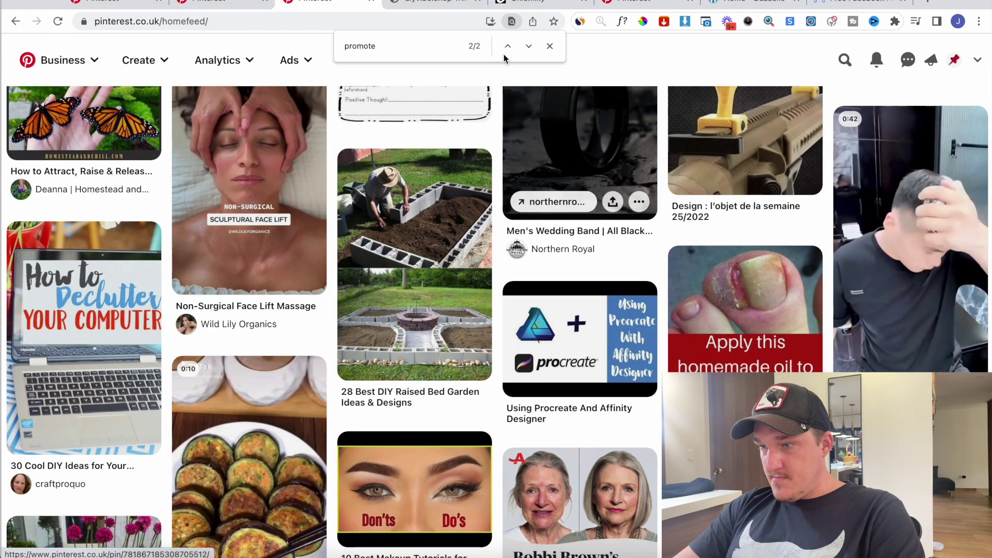
{"action": "scroll", "coordinate": [395, 537], "scroll_direction": "down", "scroll_amount": 7}
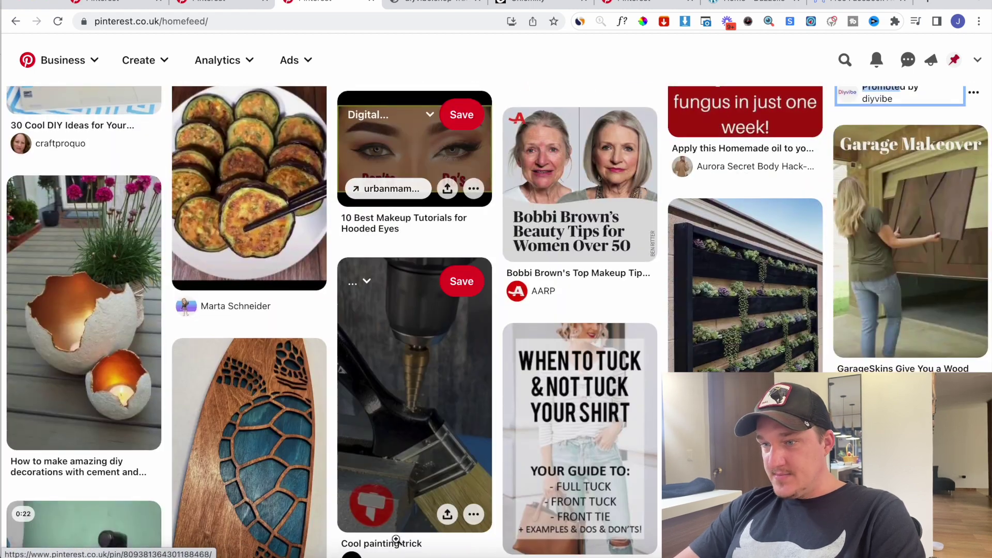
{"action": "scroll", "coordinate": [397, 542], "scroll_direction": "down", "scroll_amount": 6}
{"action": "scroll", "coordinate": [397, 542], "scroll_direction": "down", "scroll_amount": 15}
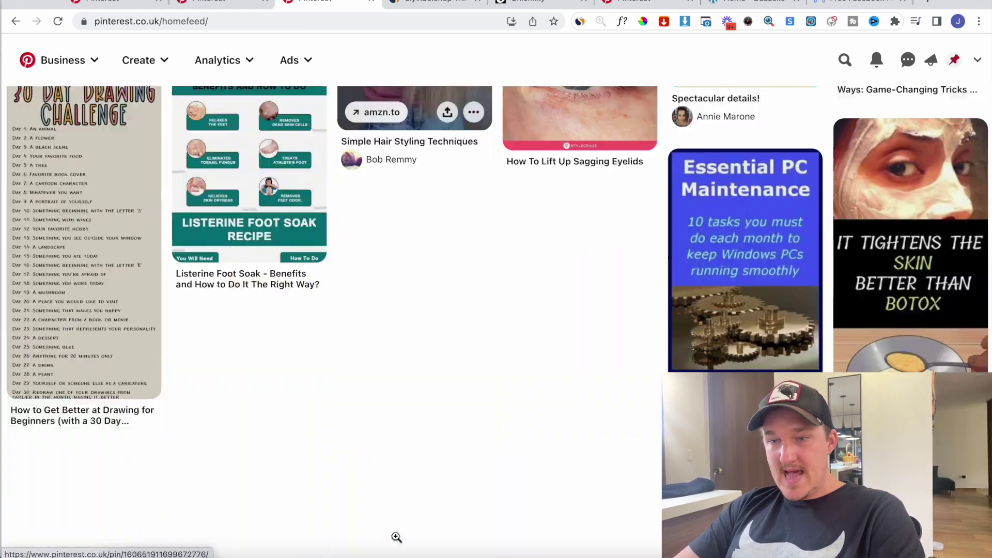
{"action": "scroll", "coordinate": [397, 540], "scroll_direction": "down", "scroll_amount": 5}
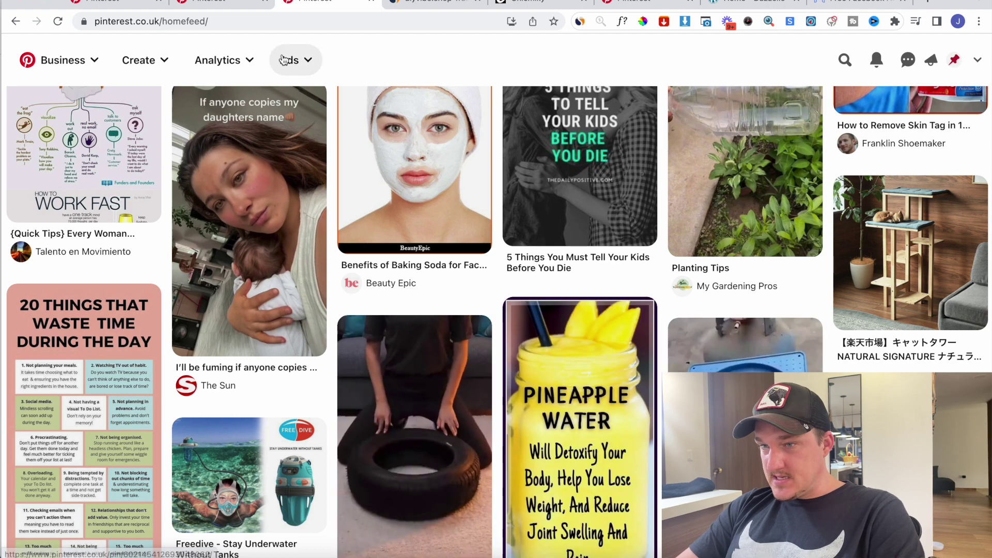
{"action": "scroll", "coordinate": [387, 66], "scroll_direction": "up", "scroll_amount": 15}
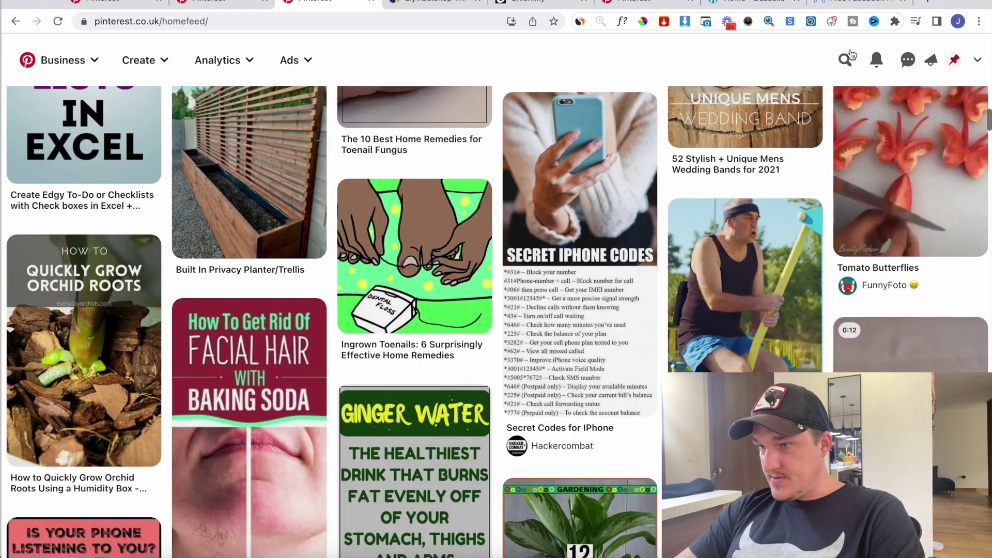
Search Pinterest for "beauty" and locate the promoted ShinyHair keratin hair repair mask pin in the results
{"action": "left_click", "coordinate": [842, 63]}
{"action": "type", "text": "beauty"}
{"action": "key", "text": "Return"}
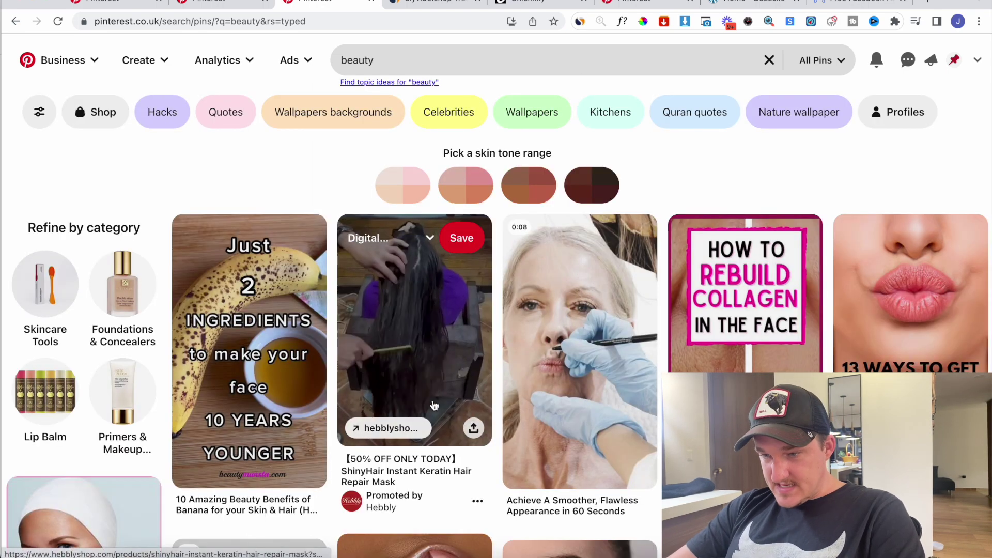
{"action": "scroll", "coordinate": [381, 519], "scroll_direction": "down", "scroll_amount": 5}
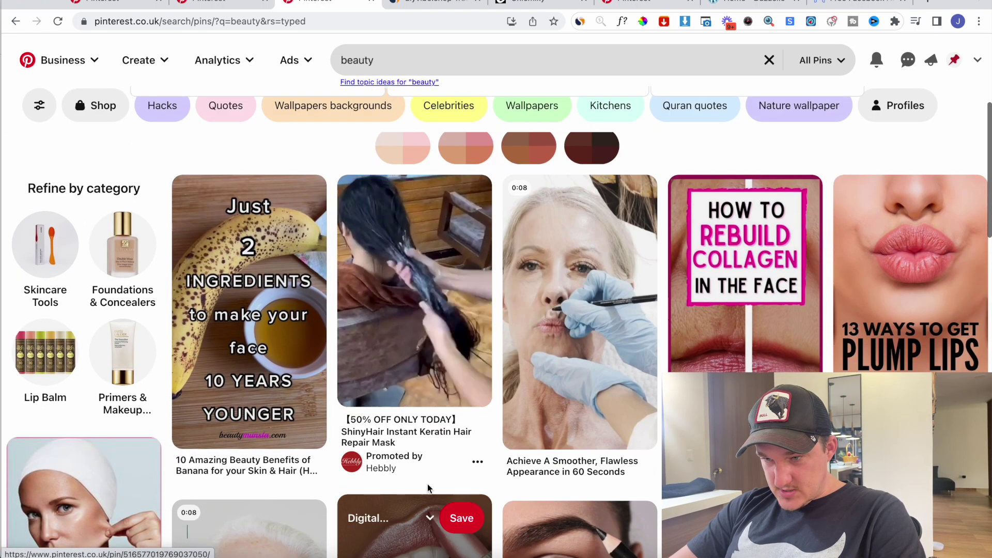
Open the Hebbly advertiser's Pinterest profile in a new tab from its promoted pin and view its created pins
{"action": "left_click", "coordinate": [376, 476], "text": "super"}
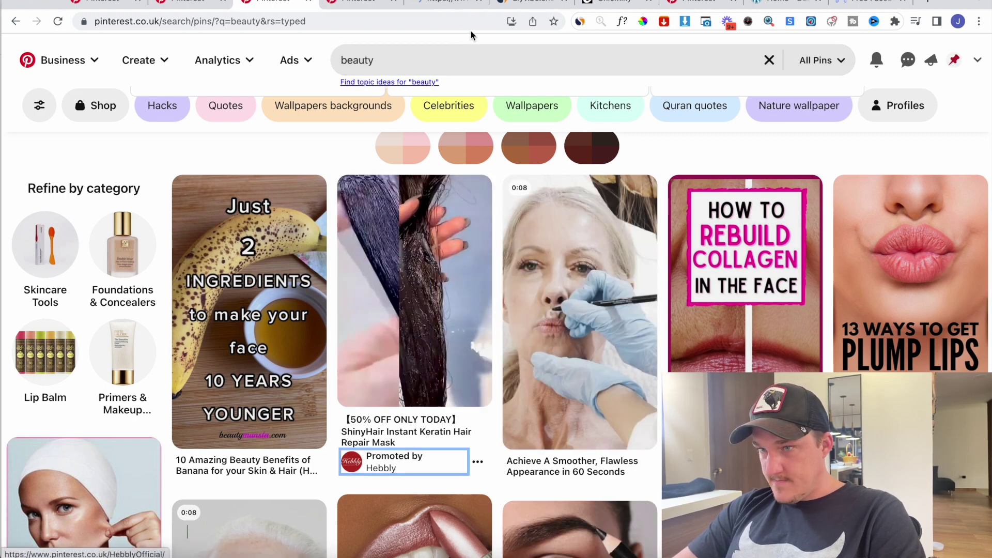
{"action": "left_click", "coordinate": [448, 2]}
{"action": "scroll", "coordinate": [470, 274], "scroll_direction": "down", "scroll_amount": 3}
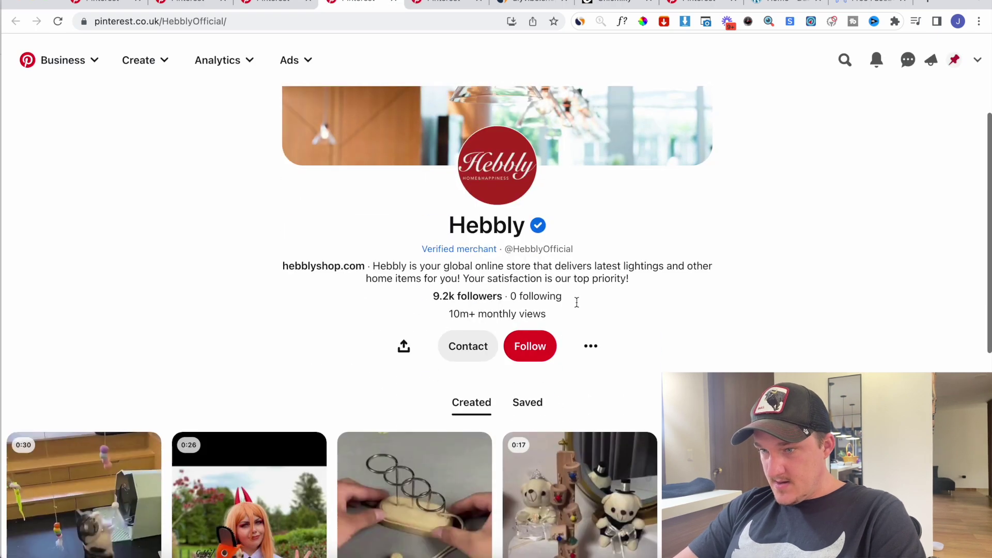
Examine the Hebbly profile's monthly views and the products featured in its created pins
{"action": "left_click_drag", "start_coordinate": [445, 312], "coordinate": [607, 316]}
{"action": "left_click", "coordinate": [608, 317]}
{"action": "scroll", "coordinate": [124, 371], "scroll_direction": "down", "scroll_amount": 9}
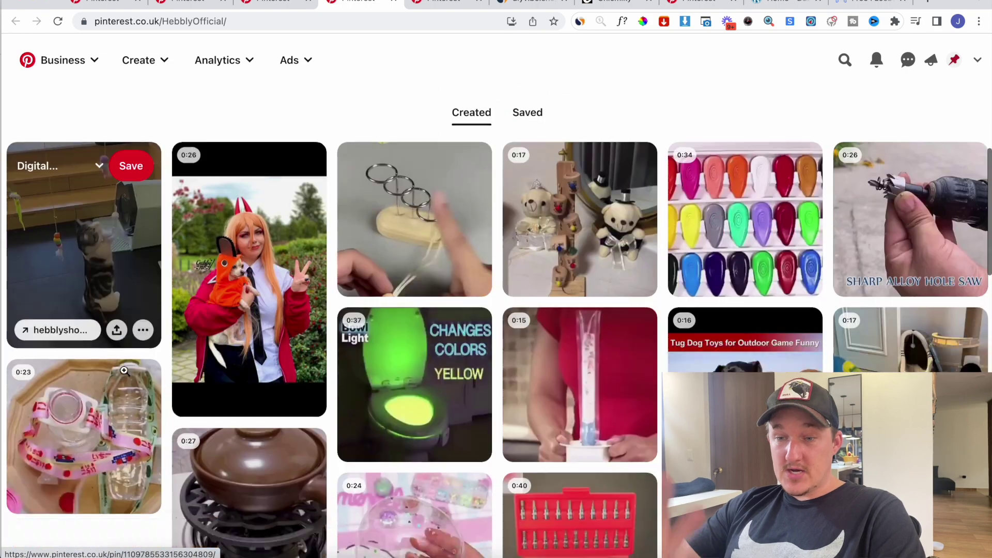
{"action": "scroll", "coordinate": [414, 258], "scroll_direction": "down", "scroll_amount": 3}
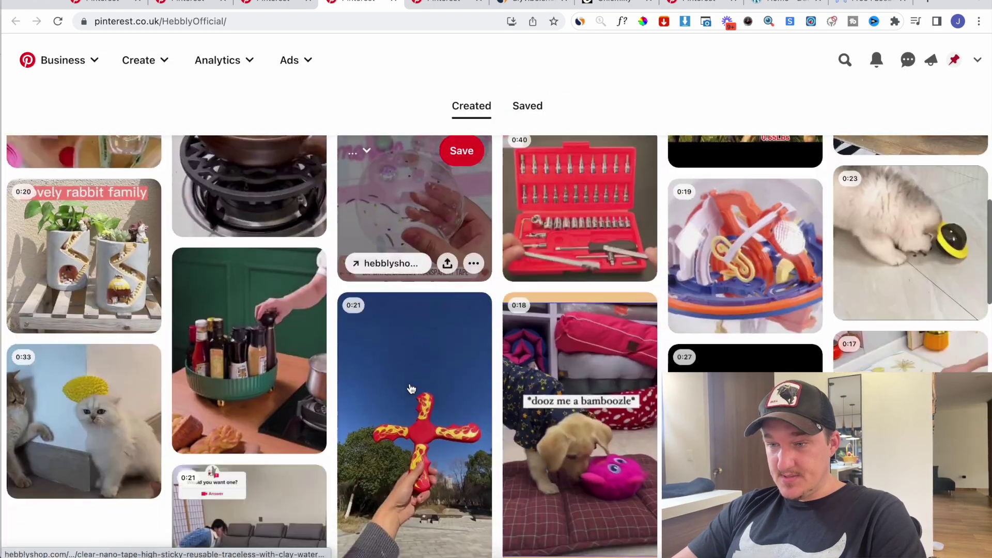
{"action": "scroll", "coordinate": [714, 260], "scroll_direction": "up", "scroll_amount": 15}
{"action": "scroll", "coordinate": [550, 326], "scroll_direction": "down", "scroll_amount": 7}
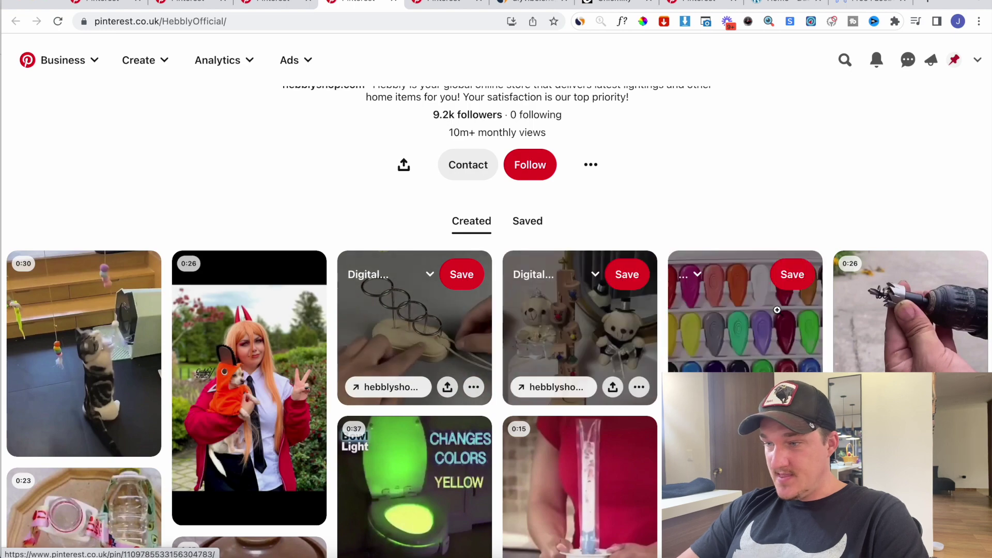
{"action": "scroll", "coordinate": [949, 319], "scroll_direction": "down", "scroll_amount": 2}
{"action": "scroll", "coordinate": [948, 319], "scroll_direction": "down", "scroll_amount": 2}
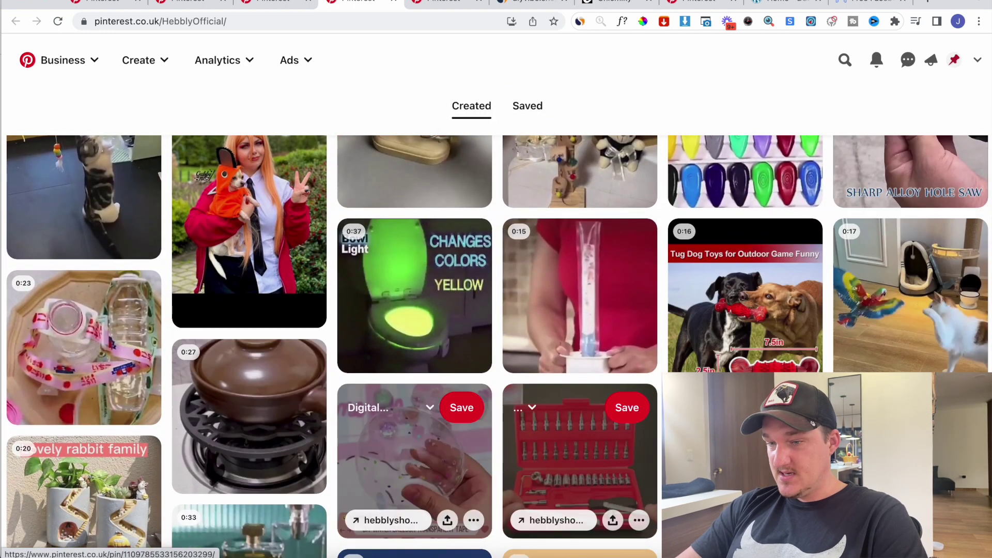
{"action": "scroll", "coordinate": [621, 413], "scroll_direction": "down", "scroll_amount": 5}
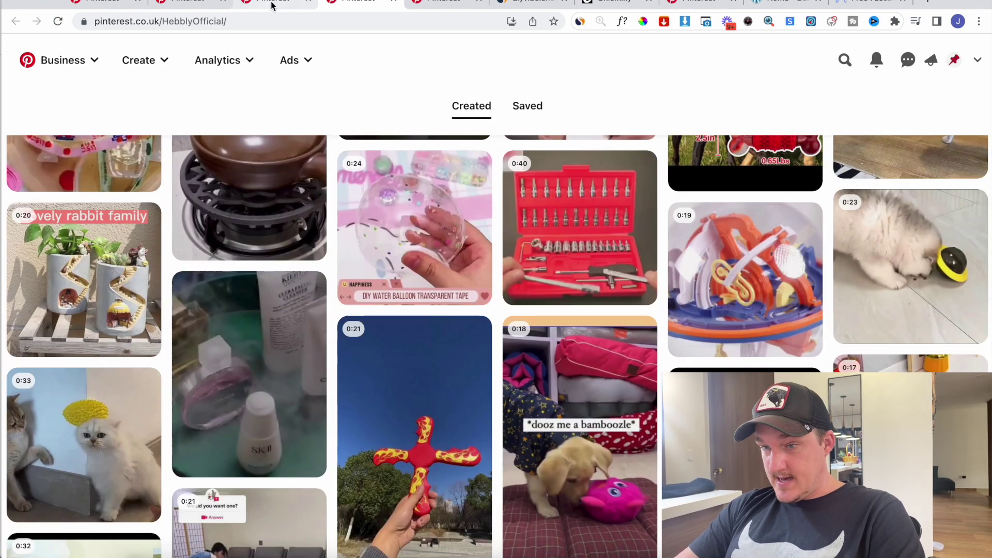
Open the ShinyHair keratin mask product page from its promoted pin and check the store's traffic with the Similarweb extension
{"action": "left_click", "coordinate": [279, 3]}
{"action": "left_click", "coordinate": [378, 393]}
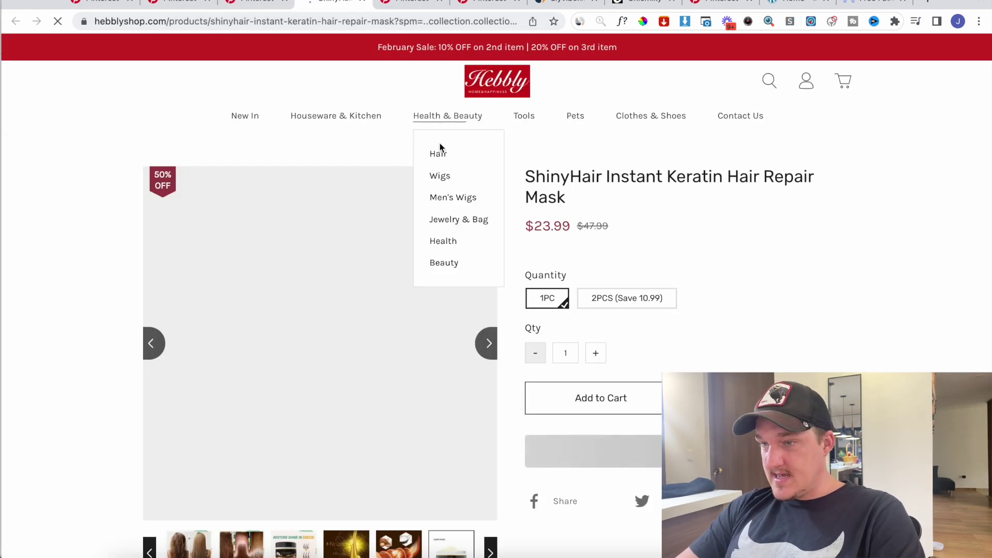
{"action": "scroll", "coordinate": [736, 233], "scroll_direction": "down", "scroll_amount": 20}
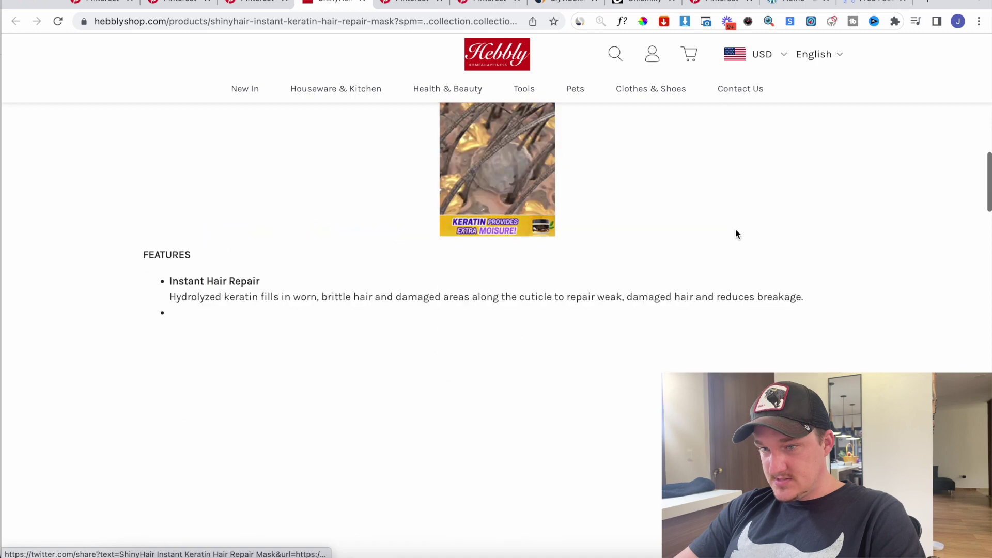
{"action": "scroll", "coordinate": [736, 233], "scroll_direction": "up", "scroll_amount": 20}
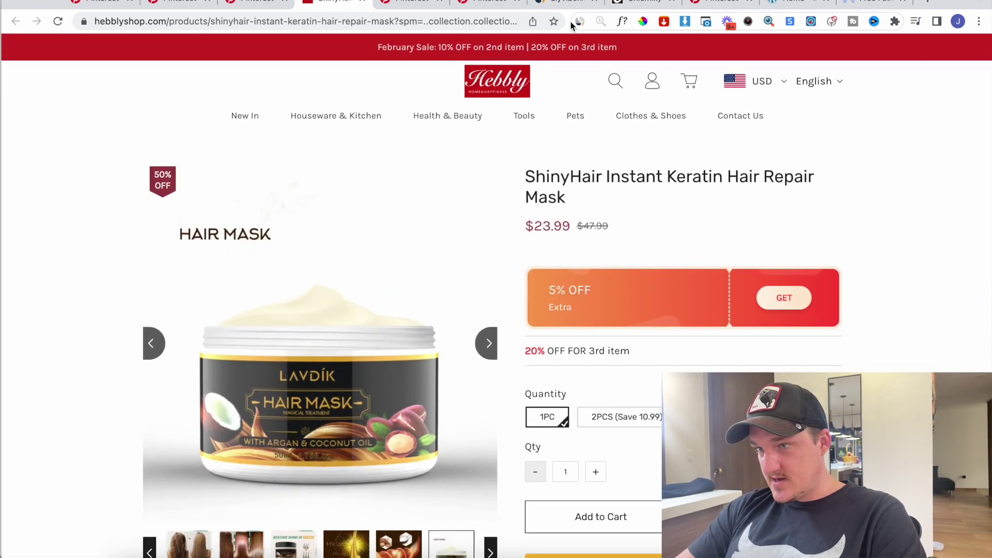
{"action": "left_click", "coordinate": [581, 23]}
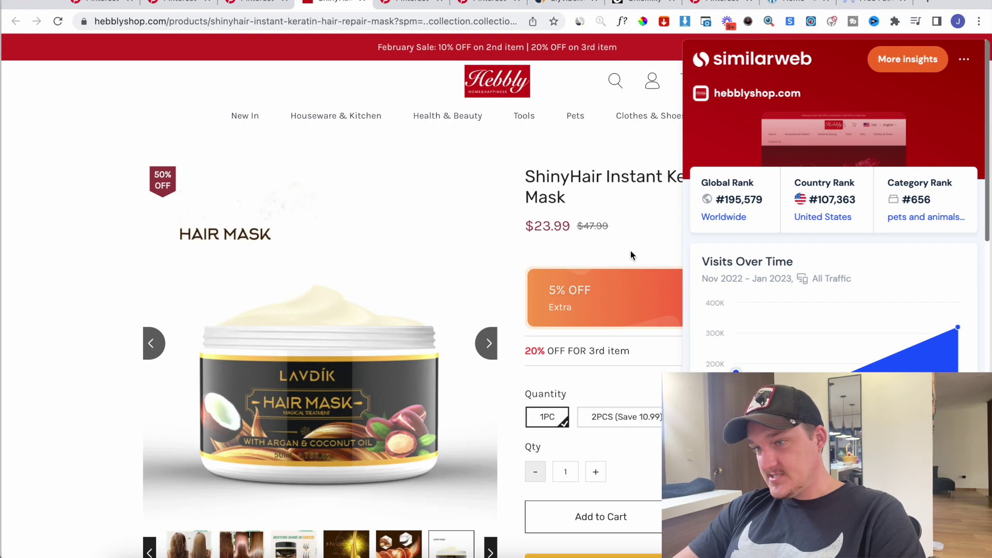
{"action": "left_click", "coordinate": [615, 212]}
Review the ShinyHair hair repair mask page from top to bottom, and close it
{"action": "scroll", "coordinate": [615, 212], "scroll_direction": "down", "scroll_amount": 20}
{"action": "scroll", "coordinate": [613, 217], "scroll_direction": "up", "scroll_amount": 10}
{"action": "scroll", "coordinate": [612, 222], "scroll_direction": "up", "scroll_amount": 20}
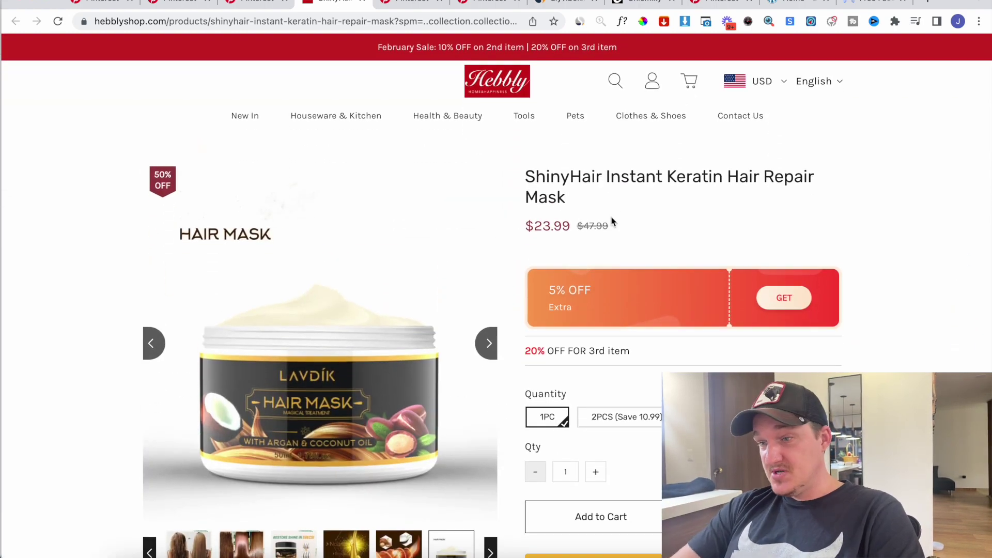
{"action": "scroll", "coordinate": [610, 233], "scroll_direction": "down", "scroll_amount": 10}
{"action": "scroll", "coordinate": [609, 232], "scroll_direction": "down", "scroll_amount": 10}
{"action": "scroll", "coordinate": [609, 230], "scroll_direction": "up", "scroll_amount": 20}
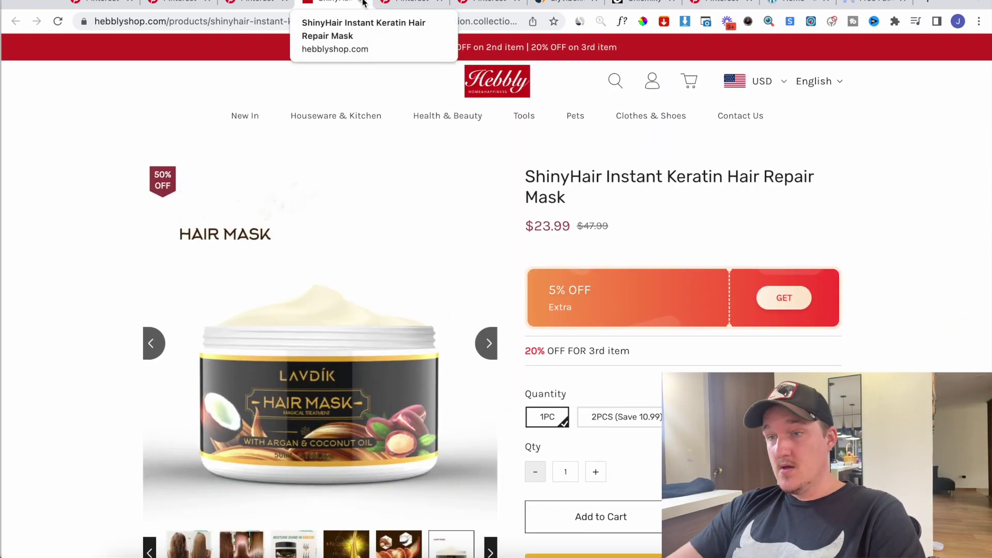
{"action": "left_click", "coordinate": [363, 2]}
Browse further through the beauty search results and find text matching "promote" on the page to locate ads
{"action": "scroll", "coordinate": [550, 393], "scroll_direction": "down", "scroll_amount": 10}
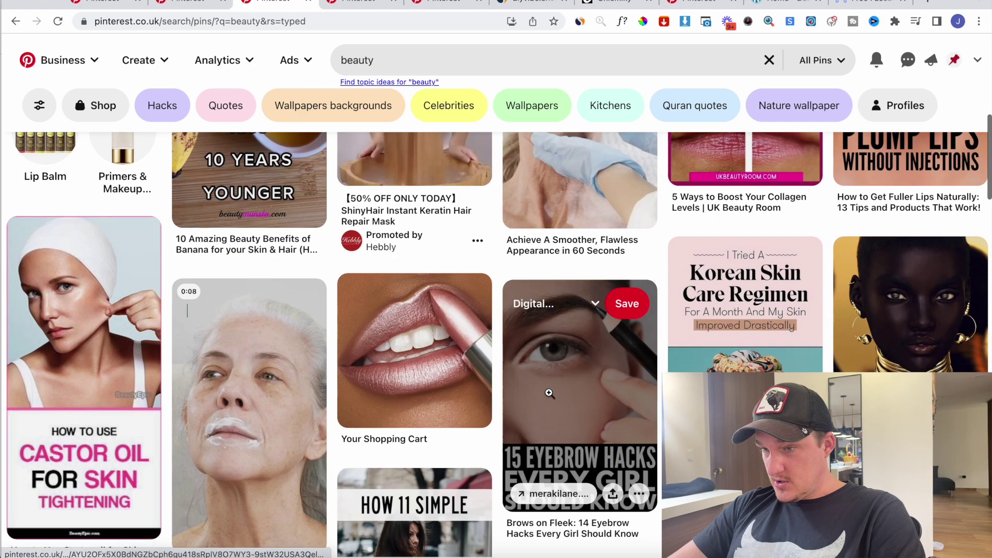
{"action": "scroll", "coordinate": [549, 393], "scroll_direction": "down", "scroll_amount": 5}
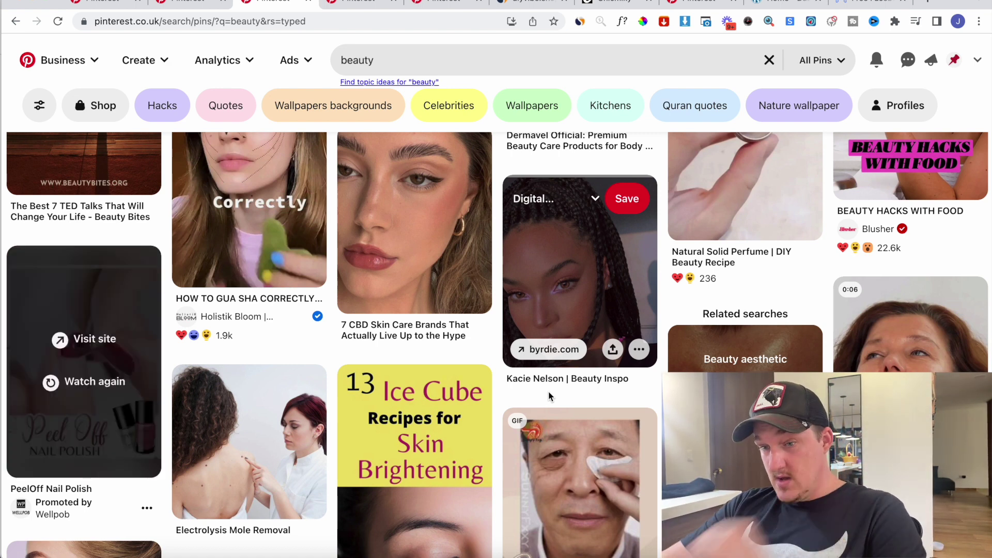
{"action": "scroll", "coordinate": [548, 392], "scroll_direction": "down", "scroll_amount": 15}
{"action": "key", "text": "ctrl+f"}
{"action": "type", "text": "promote"}
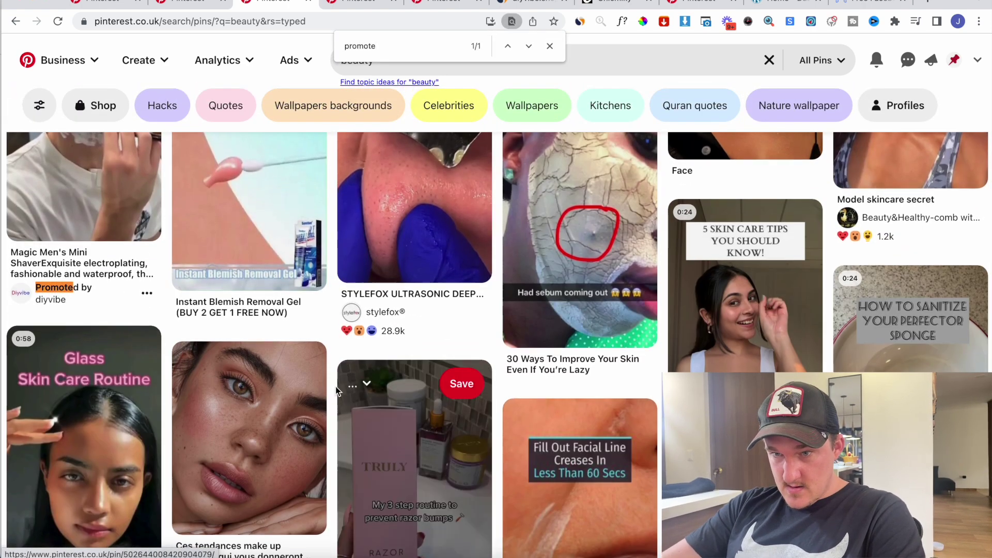
{"action": "scroll", "coordinate": [98, 454], "scroll_direction": "up", "scroll_amount": 4}
{"action": "type", "text": "ote"}
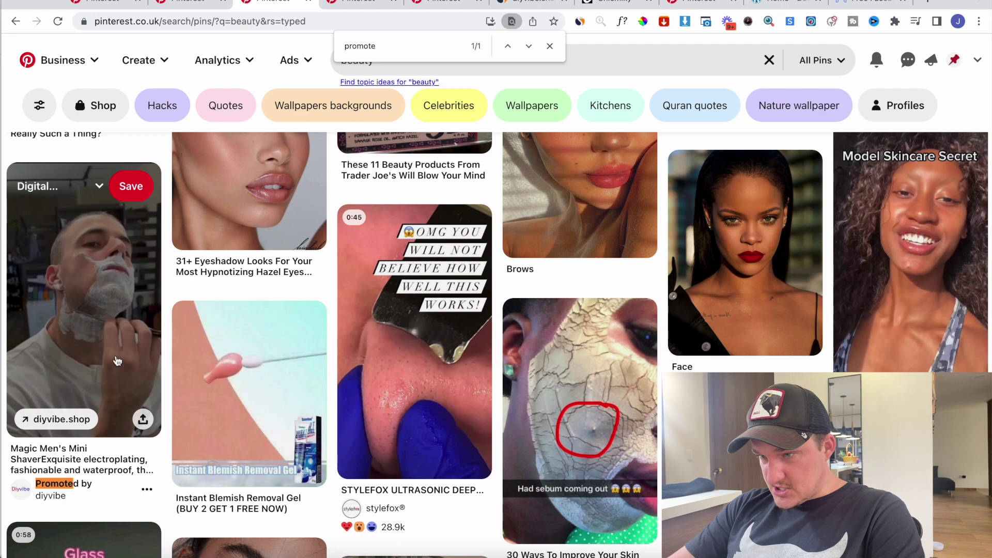
Locate Wellpob's promoted PeelOff Nail Polish pin in the beauty results and open its store page in a new tab
{"action": "scroll", "coordinate": [396, 291], "scroll_direction": "down", "scroll_amount": 6}
{"action": "key", "text": "ctrl+a"}
{"action": "type", "text": "p"}
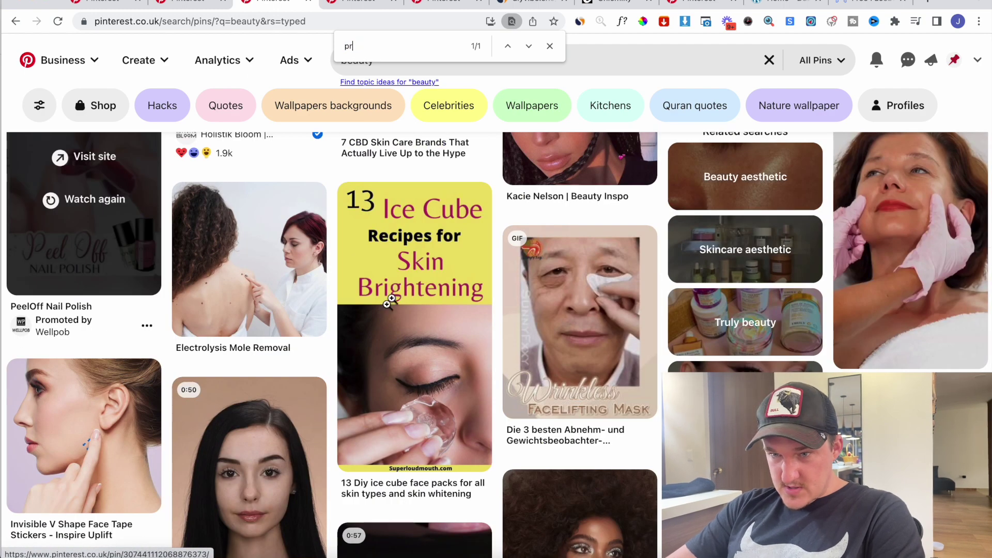
{"action": "scroll", "coordinate": [388, 302], "scroll_direction": "up", "scroll_amount": 3}
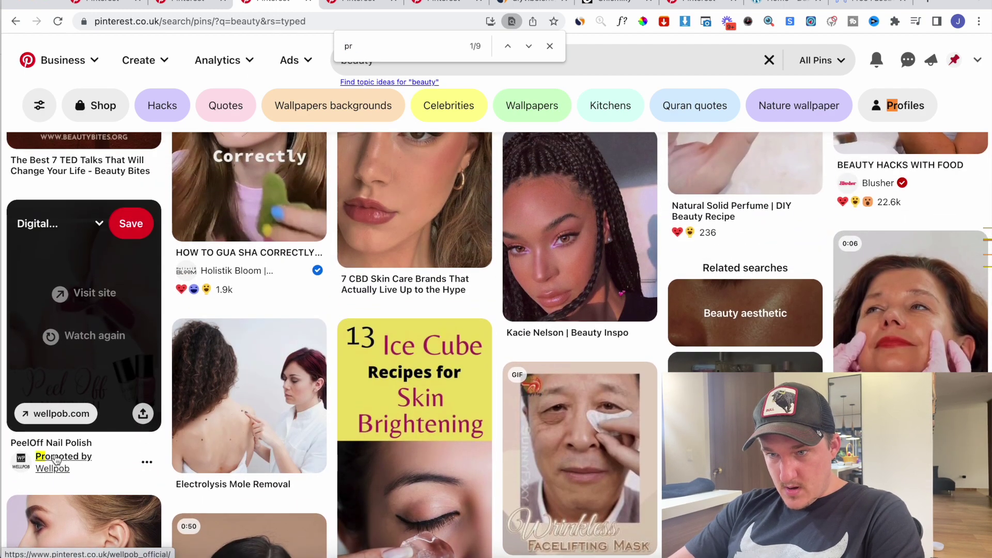
{"action": "scroll", "coordinate": [555, 465], "scroll_direction": "up", "scroll_amount": 14}
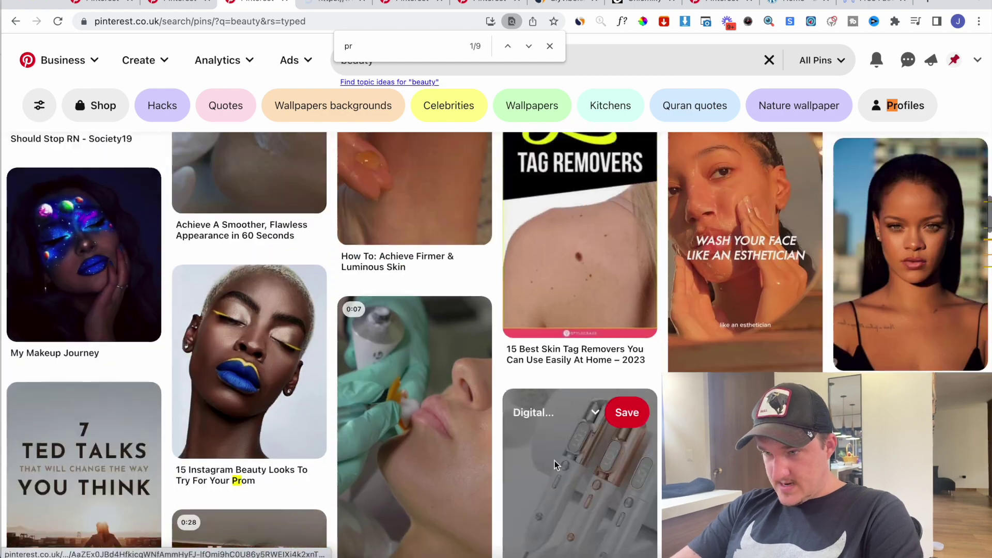
Find "promote" on the results page and open the promoted HAIRUP hair spray's store page in a new tab
{"action": "scroll", "coordinate": [556, 465], "scroll_direction": "down", "scroll_amount": 1}
{"action": "type", "text": "promote"}
{"action": "scroll", "coordinate": [556, 465], "scroll_direction": "up", "scroll_amount": 5}
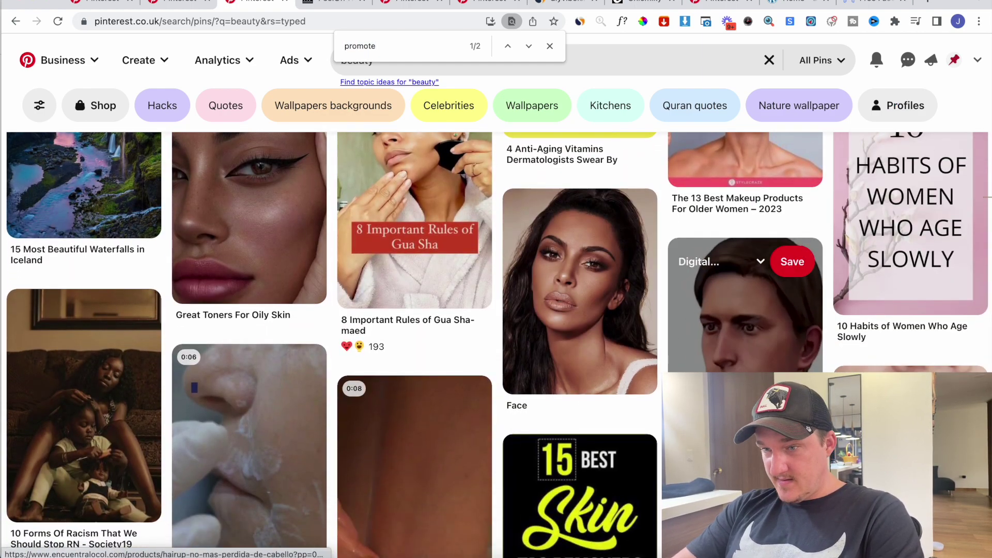
{"action": "scroll", "coordinate": [349, 275], "scroll_direction": "down", "scroll_amount": 5}
{"action": "key", "text": "ctrl+f"}
{"action": "type", "text": "p"}
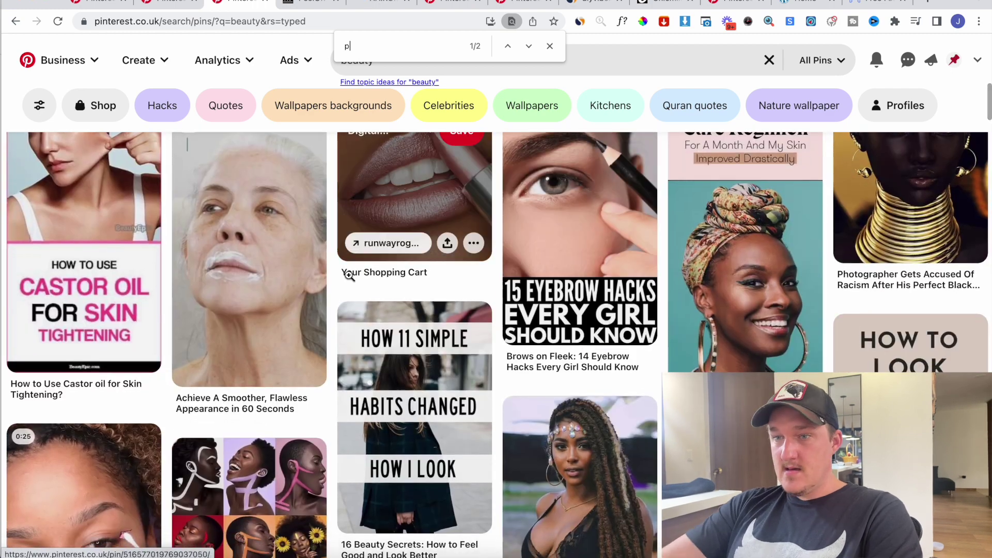
{"action": "key", "text": "Escape"}
Check the traffic of the PeelOff Nail Polish and HAIRUP spray stores with the Similarweb extension
{"action": "key", "text": "ctrl+Tab"}
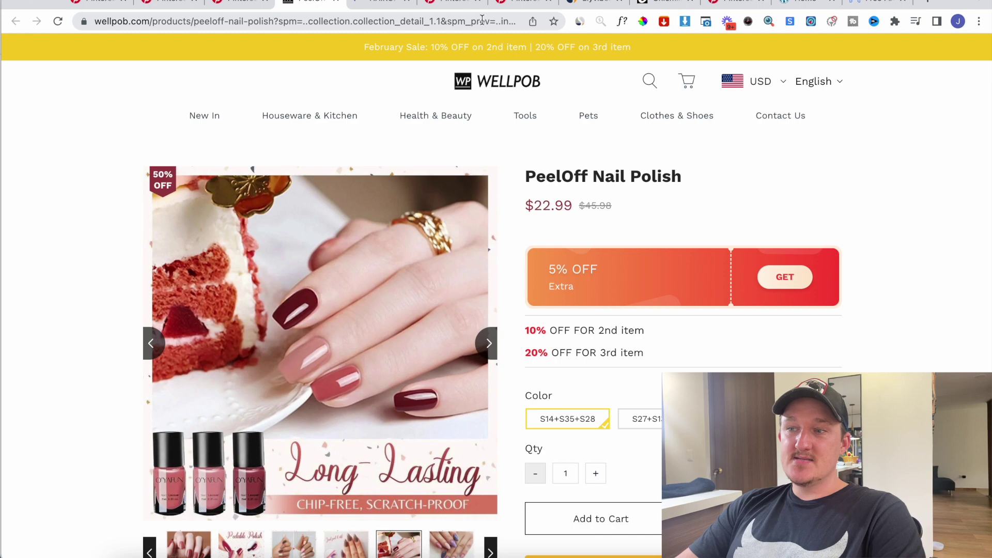
{"action": "left_click", "coordinate": [579, 21]}
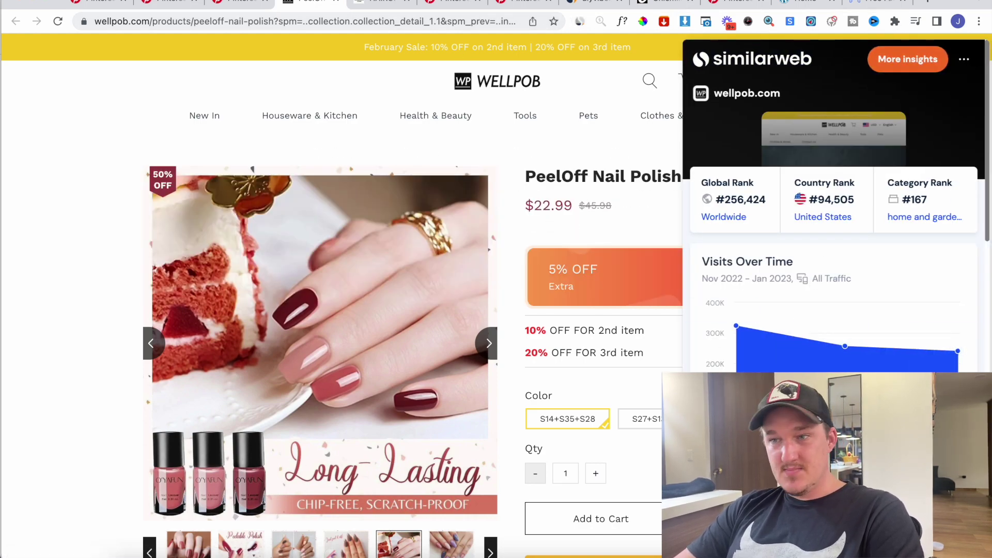
{"action": "left_click", "coordinate": [336, 2]}
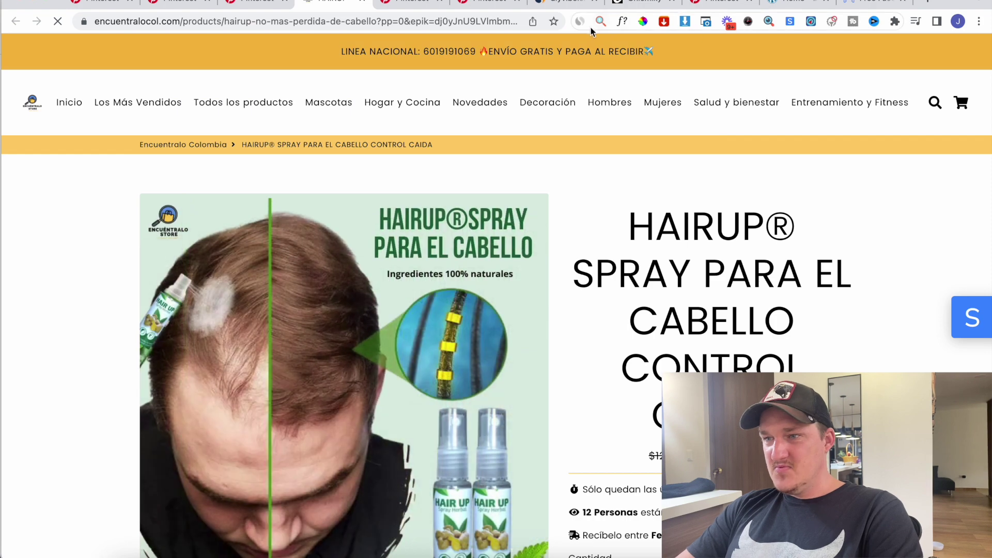
{"action": "left_click", "coordinate": [578, 23]}
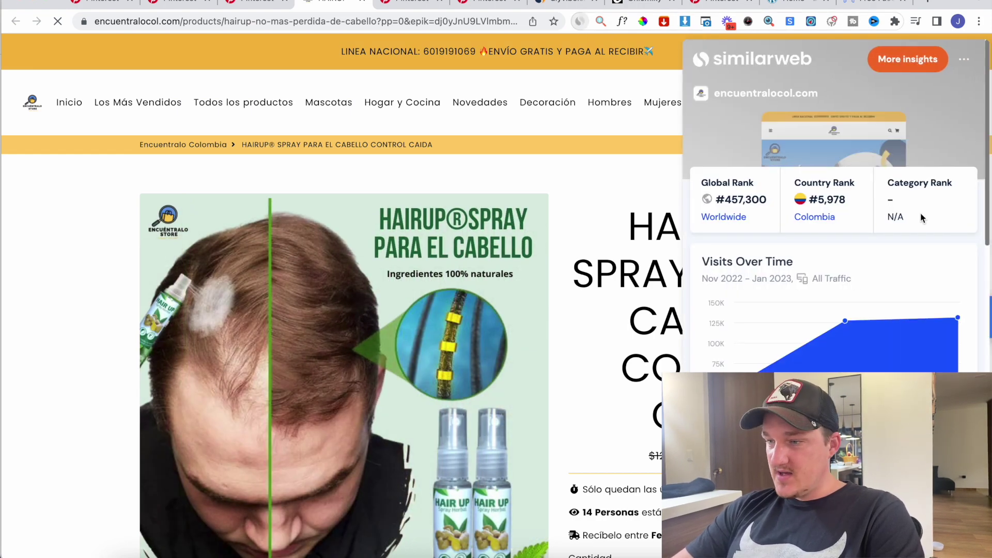
Switch to the open Similarweb report for diyvibe.shop and examine its traffic, visitor countries and audience demographics
{"action": "left_click", "coordinate": [428, 5]}
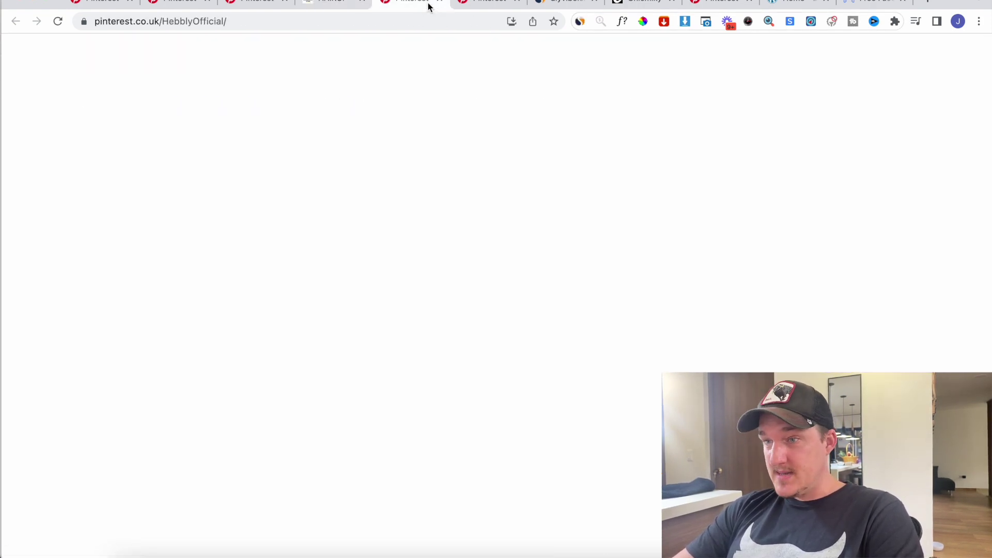
{"action": "left_click", "coordinate": [476, 5]}
{"action": "left_click", "coordinate": [559, 4]}
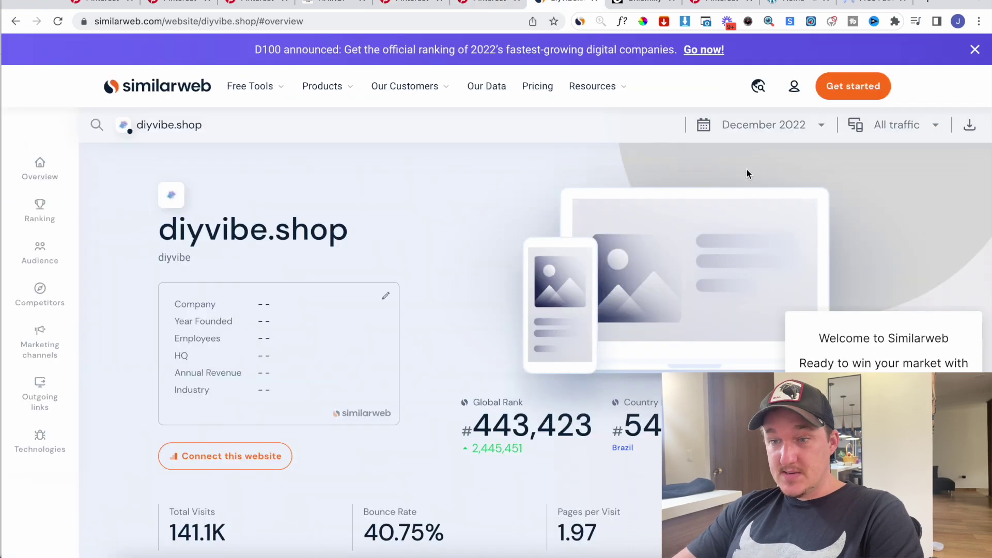
{"action": "scroll", "coordinate": [222, 267], "scroll_direction": "down", "scroll_amount": 20}
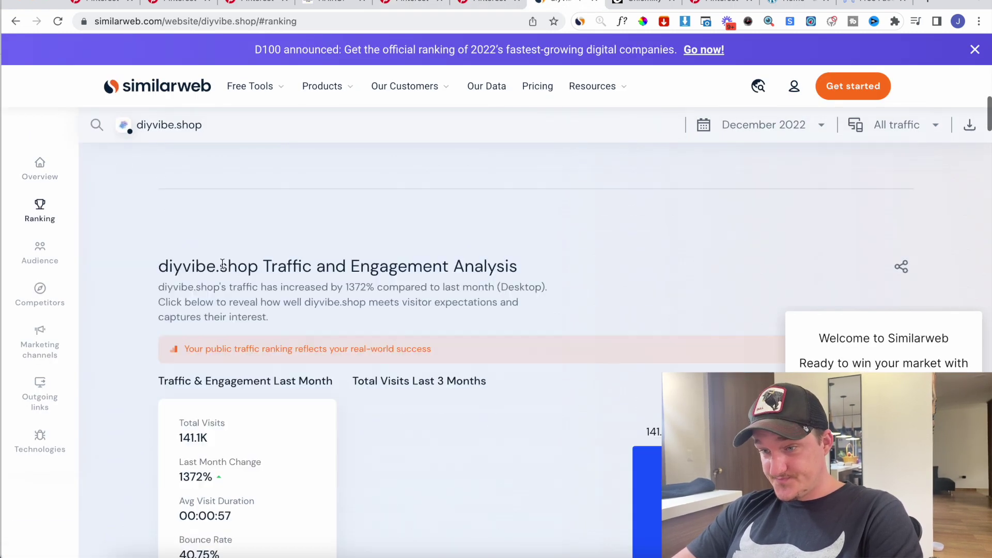
{"action": "scroll", "coordinate": [223, 268], "scroll_direction": "up", "scroll_amount": 5}
{"action": "scroll", "coordinate": [223, 268], "scroll_direction": "down", "scroll_amount": 10}
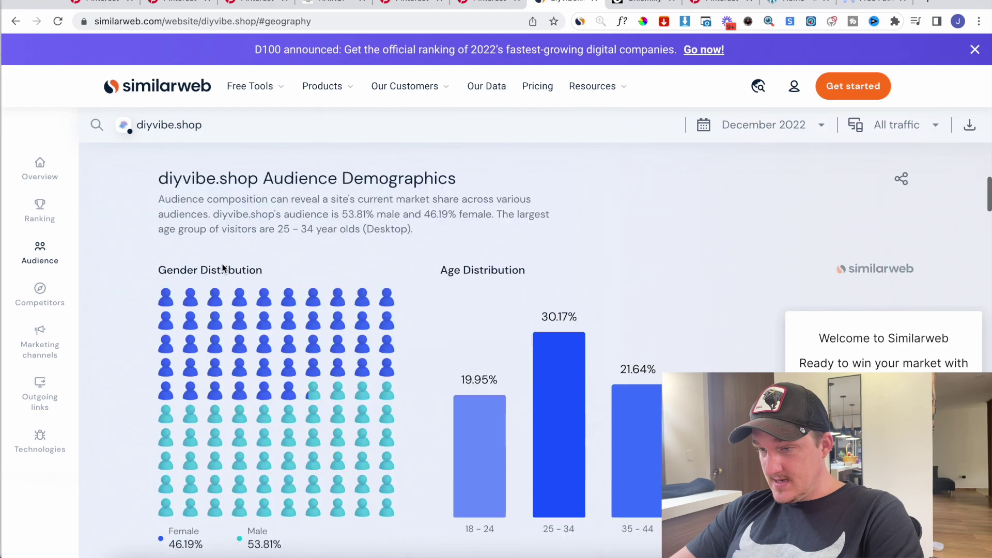
{"action": "scroll", "coordinate": [223, 266], "scroll_direction": "up", "scroll_amount": 8}
{"action": "scroll", "coordinate": [222, 264], "scroll_direction": "up", "scroll_amount": 5}
{"action": "scroll", "coordinate": [734, 371], "scroll_direction": "down", "scroll_amount": 15}
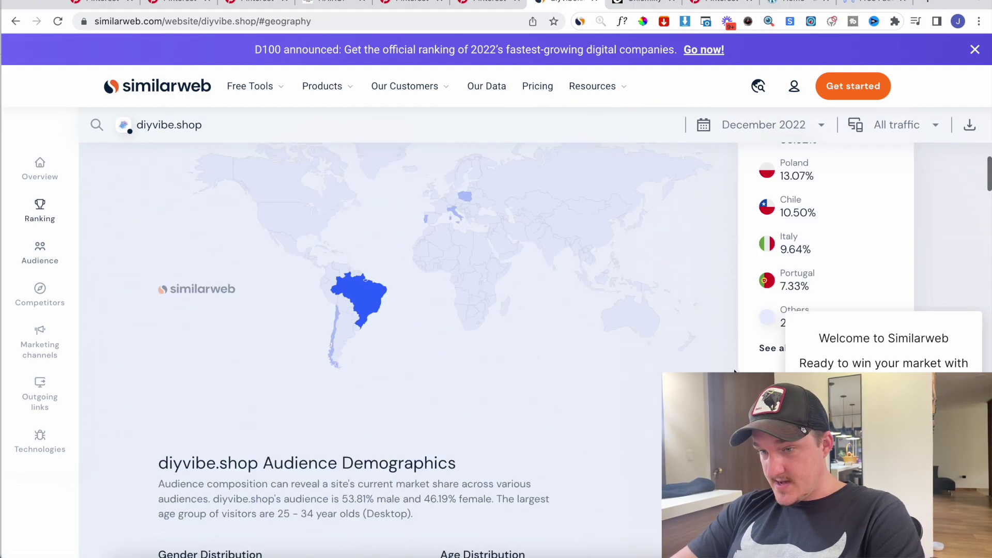
{"action": "scroll", "coordinate": [734, 371], "scroll_direction": "up", "scroll_amount": 5}
{"action": "scroll", "coordinate": [734, 371], "scroll_direction": "down", "scroll_amount": 5}
Examine diyvibe.shop's marketing channels, referral traffic and social network distribution in the Similarweb report
{"action": "scroll", "coordinate": [734, 371], "scroll_direction": "down", "scroll_amount": 15}
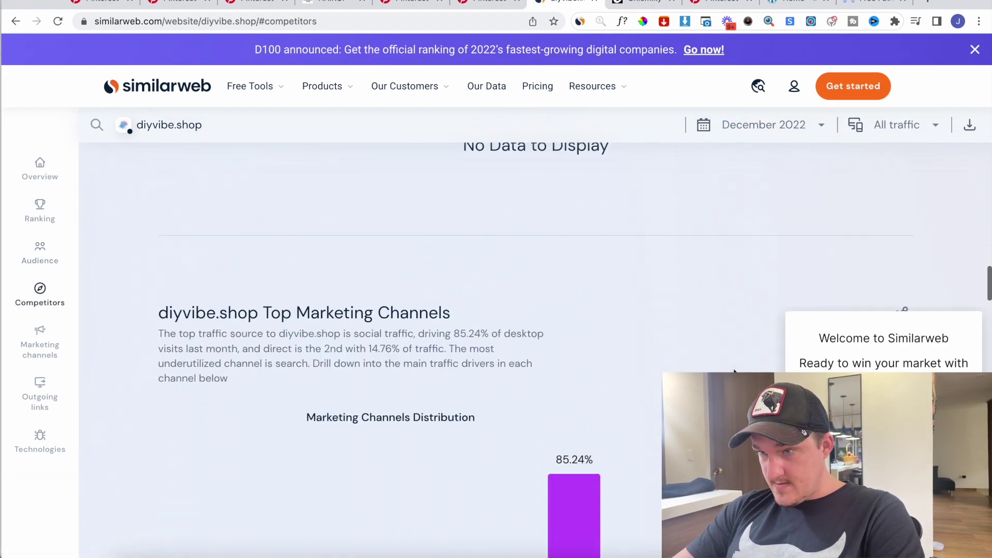
{"action": "scroll", "coordinate": [613, 275], "scroll_direction": "up", "scroll_amount": 3}
{"action": "scroll", "coordinate": [599, 373], "scroll_direction": "down", "scroll_amount": 5}
{"action": "scroll", "coordinate": [599, 369], "scroll_direction": "down", "scroll_amount": 15}
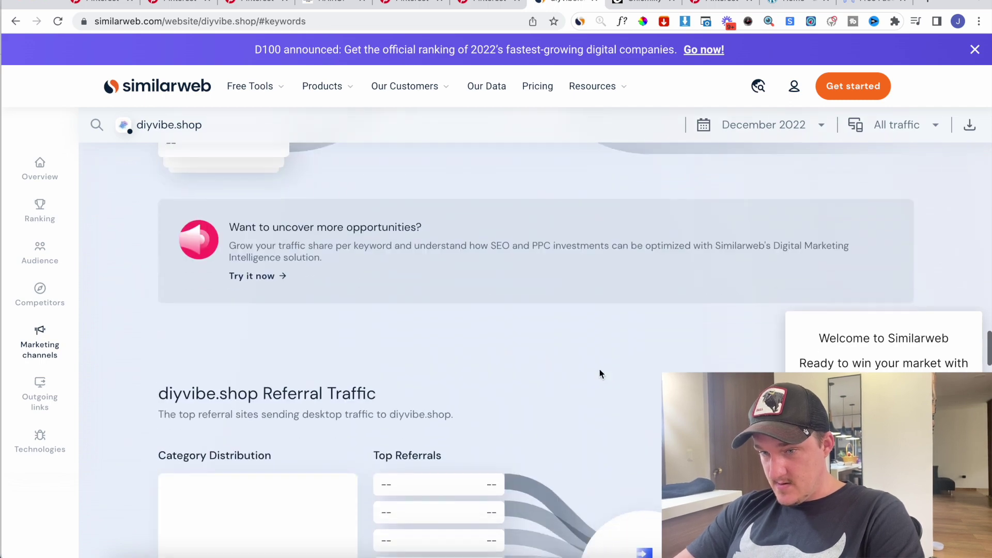
{"action": "scroll", "coordinate": [597, 374], "scroll_direction": "down", "scroll_amount": 12}
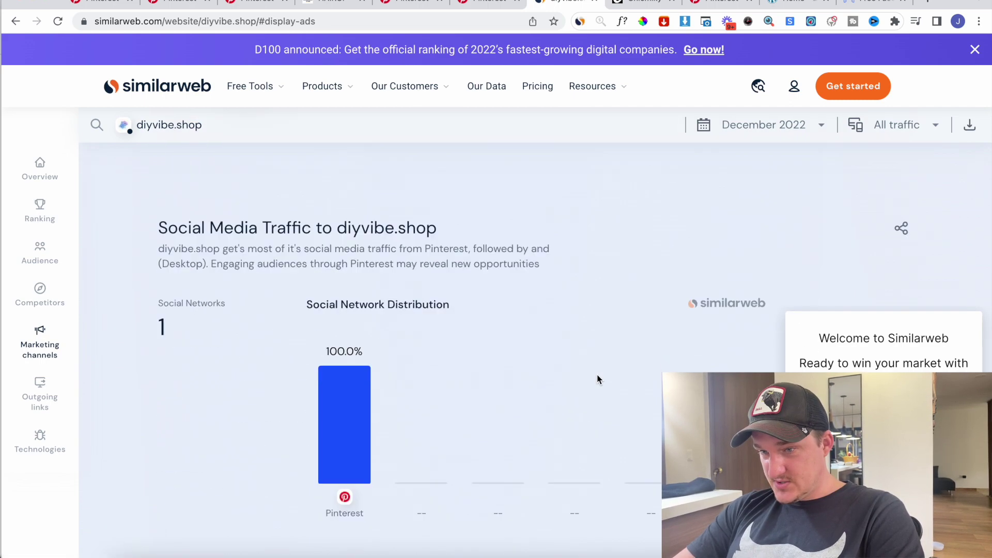
{"action": "scroll", "coordinate": [597, 374], "scroll_direction": "up", "scroll_amount": 4}
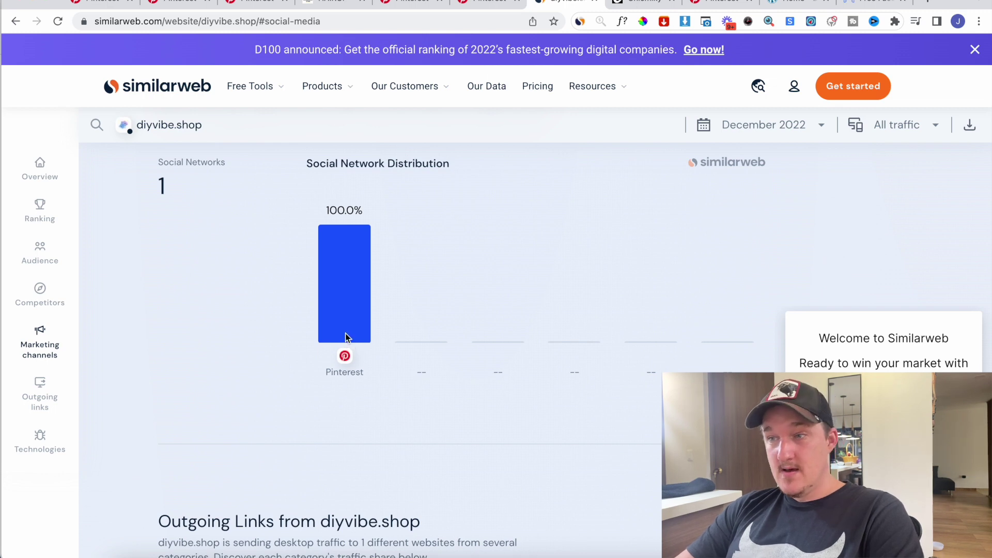
Look over the pins on Hebbly's Pinterest profile and the HAIRUP hair spray's product page in the open tabs
{"action": "left_click", "coordinate": [498, 5]}
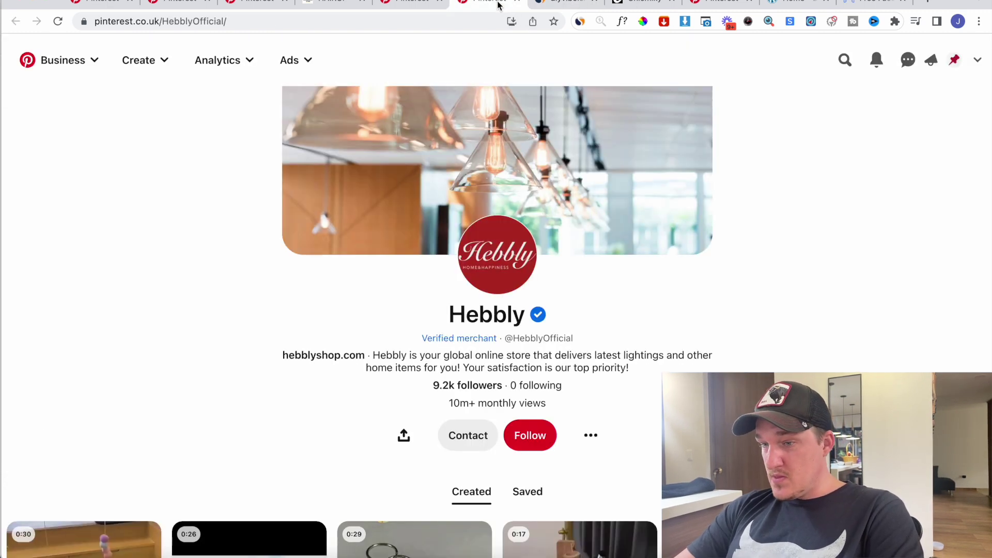
{"action": "scroll", "coordinate": [441, 371], "scroll_direction": "down", "scroll_amount": 5}
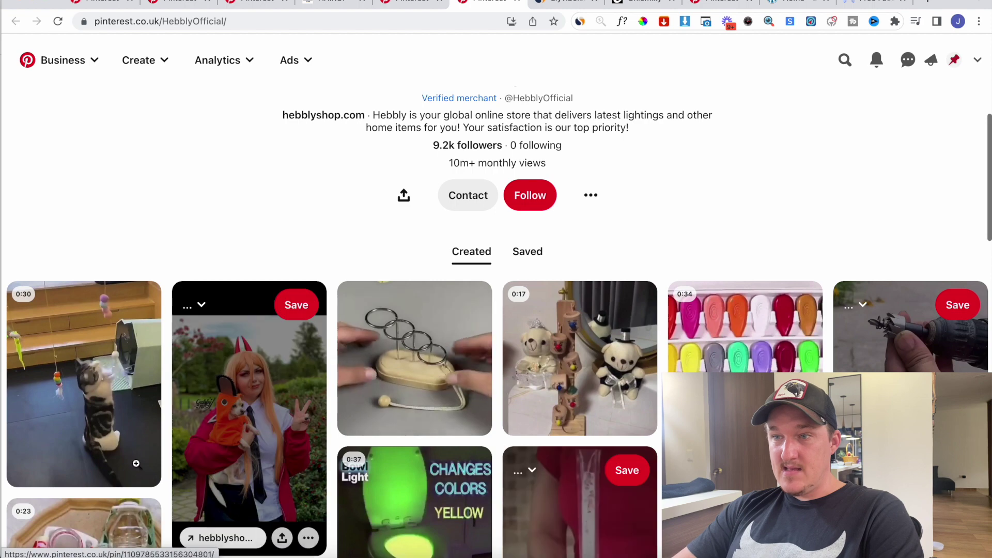
{"action": "left_click", "coordinate": [334, 4]}
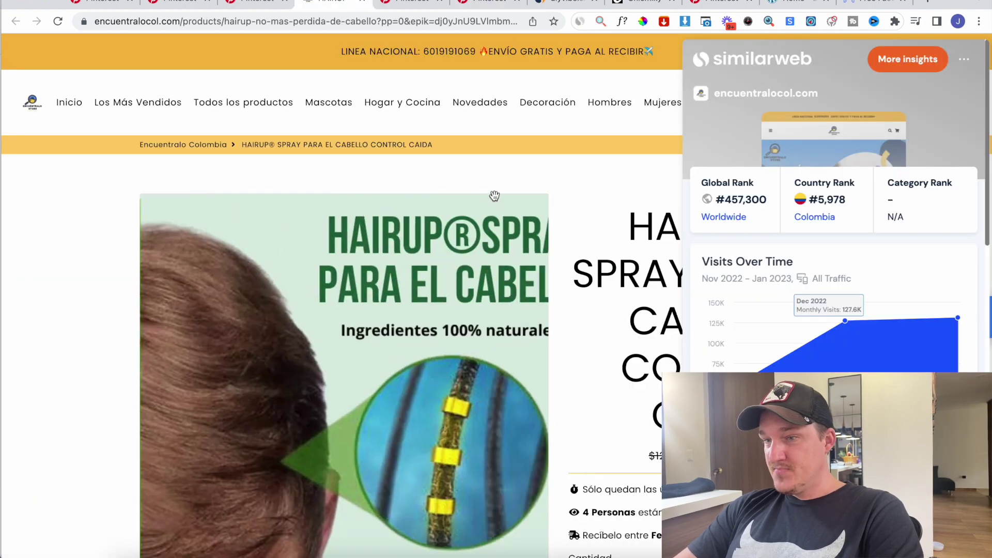
{"action": "scroll", "coordinate": [583, 223], "scroll_direction": "down", "scroll_amount": 5}
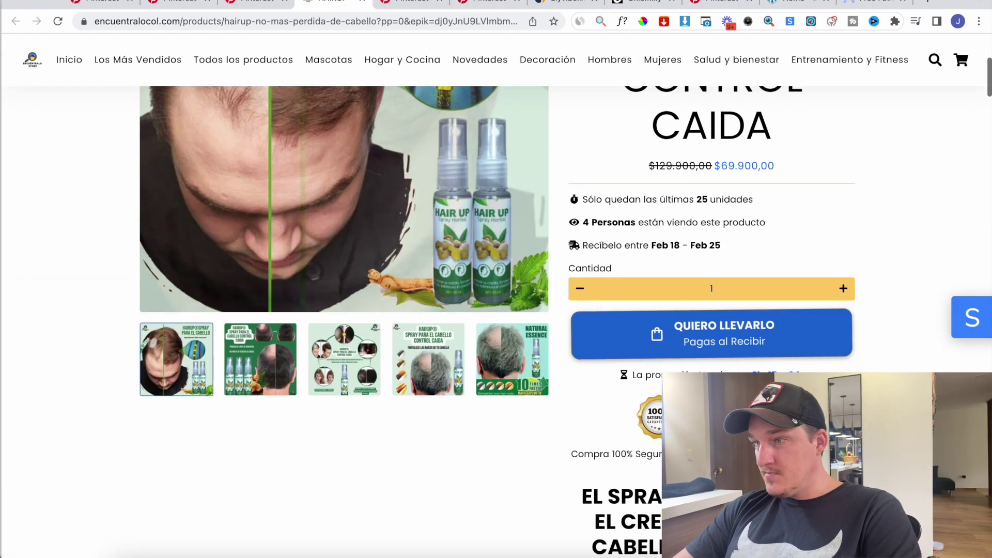
{"action": "left_click", "coordinate": [853, 2]}
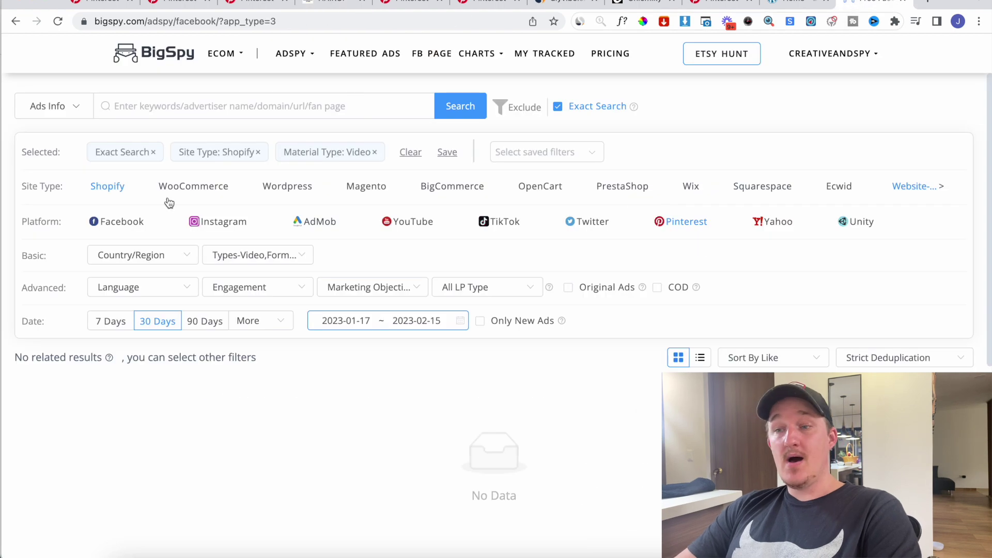
{"action": "left_click", "coordinate": [331, 2]}
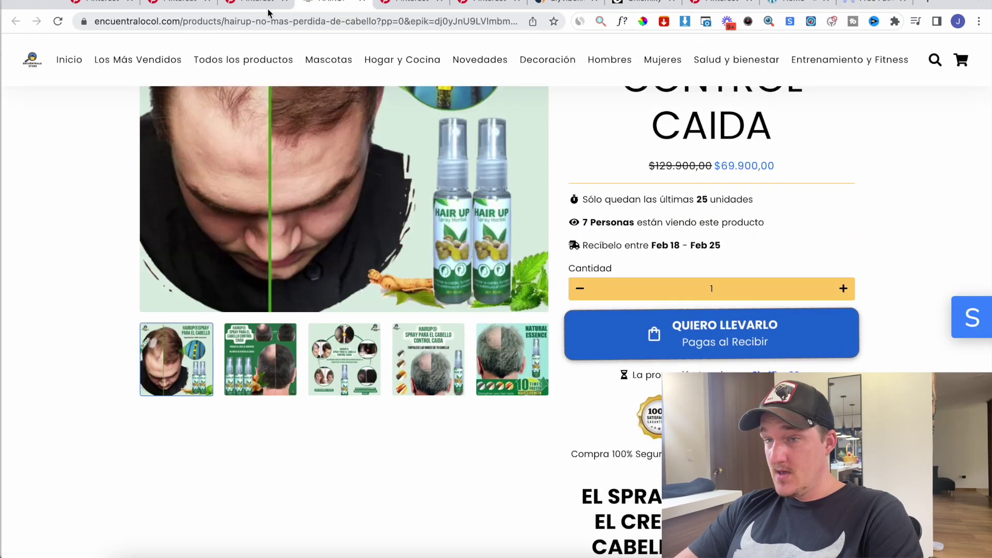
{"action": "left_click", "coordinate": [252, 6]}
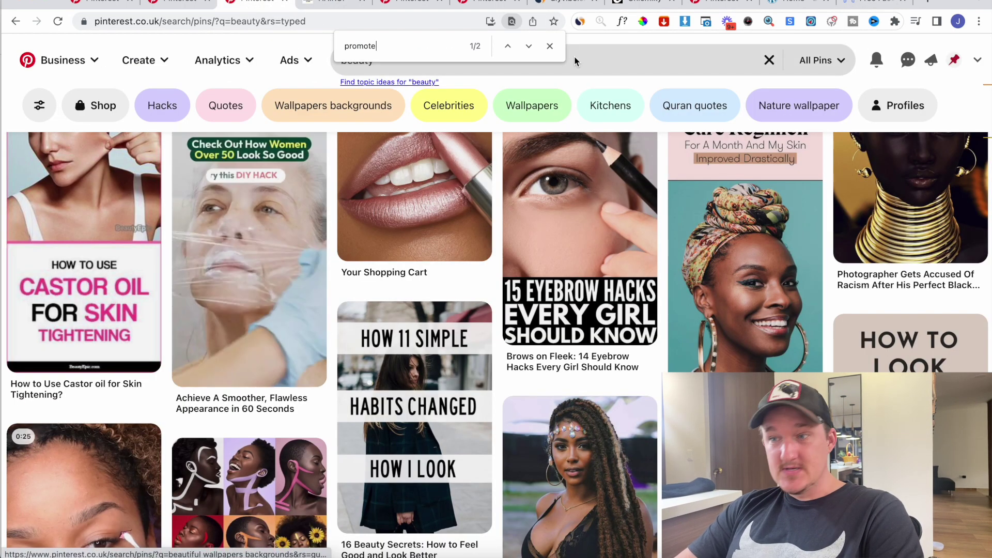
{"action": "left_click", "coordinate": [977, 60]}
{"action": "left_click", "coordinate": [978, 60]}
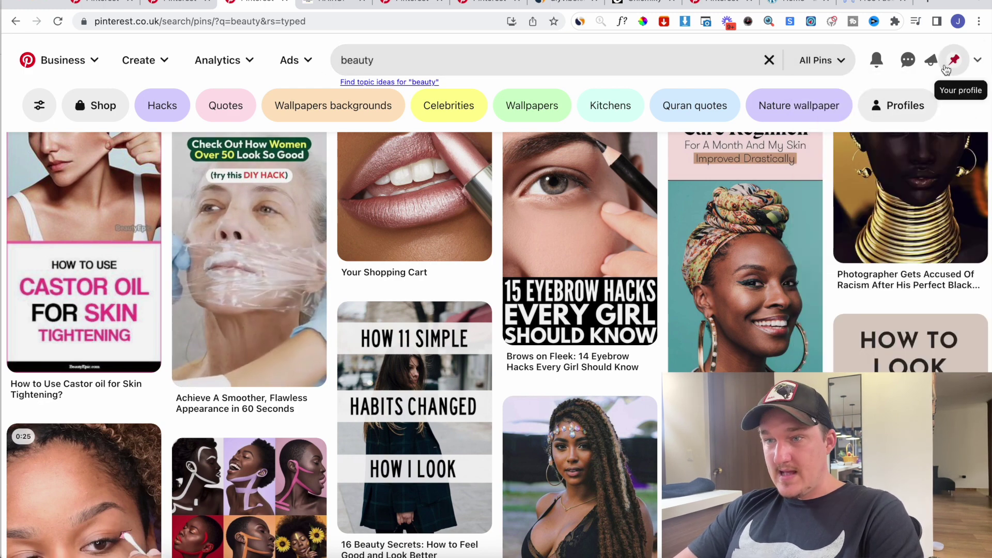
Enter hapinny.com as the web address in the HAIRUP store's tab and copy the domain
{"action": "left_click", "coordinate": [343, 4]}
{"action": "left_click", "coordinate": [339, 22]}
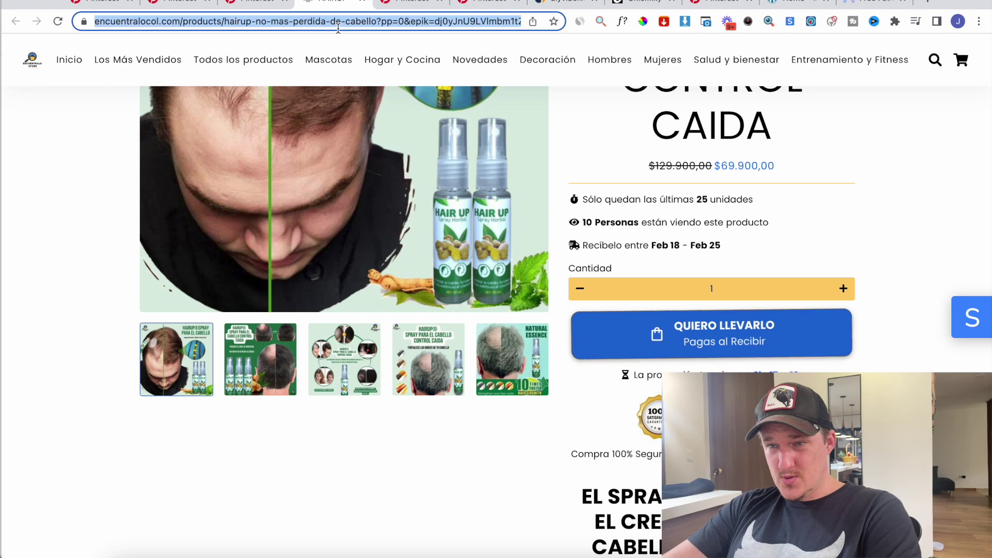
{"action": "type", "text": "happ"}
{"action": "key", "text": "BackSpace"}
{"action": "type", "text": "inny.com"}
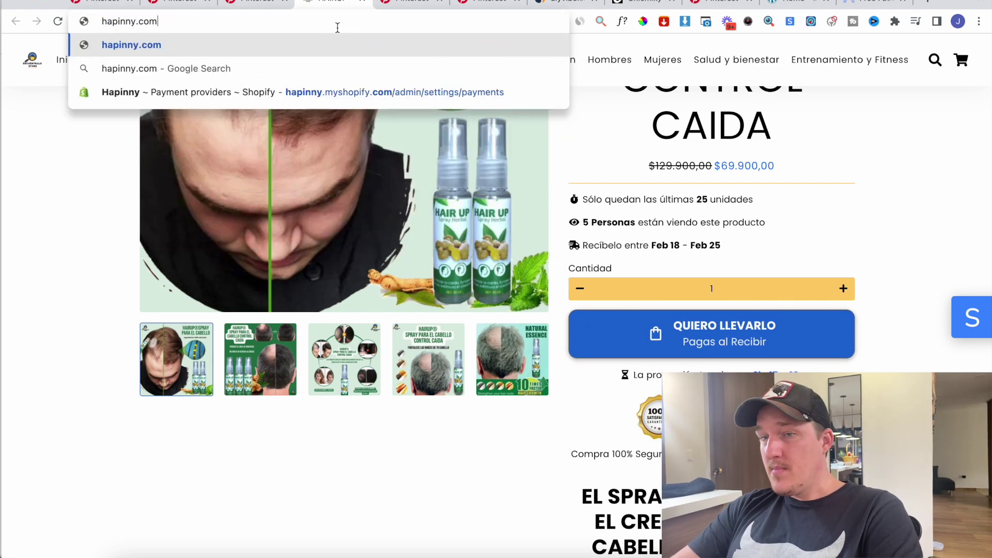
{"action": "left_click", "coordinate": [165, 82]}
{"action": "left_click", "coordinate": [237, 27]}
{"action": "key", "text": "ctrl+c"}
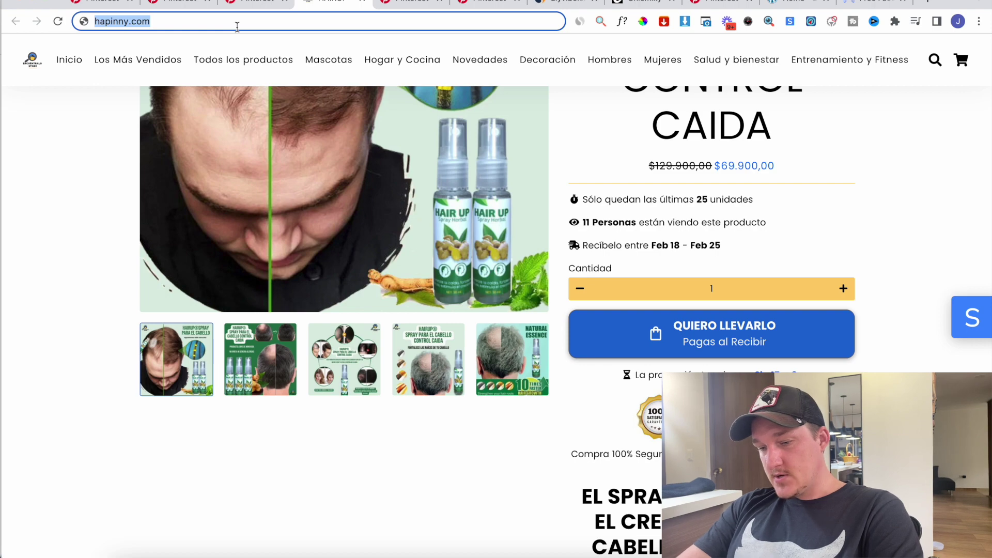
Search Google for "way back machine", open the Internet Archive's Wayback Machine and look up hapinny.com's history
{"action": "type", "text": "way back machine"}
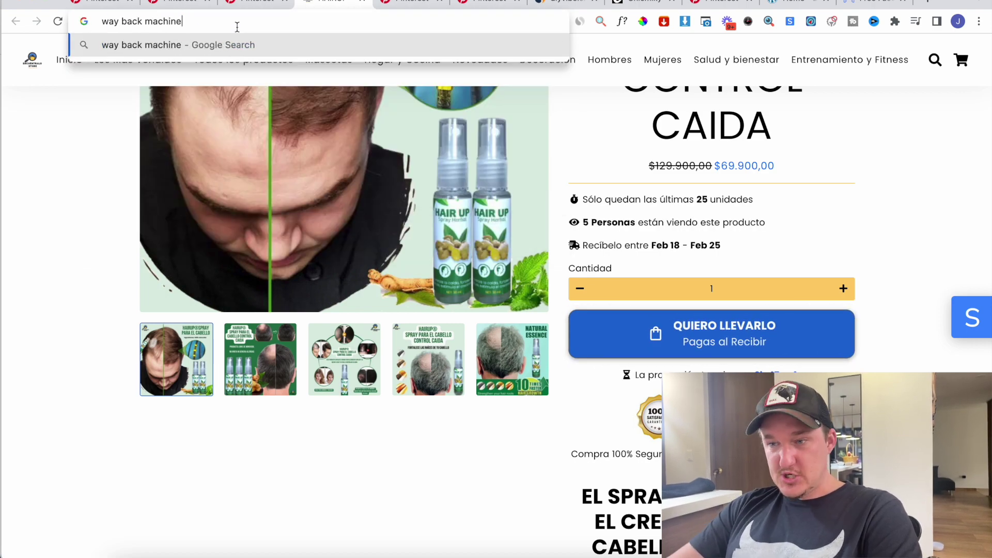
{"action": "key", "text": "Return"}
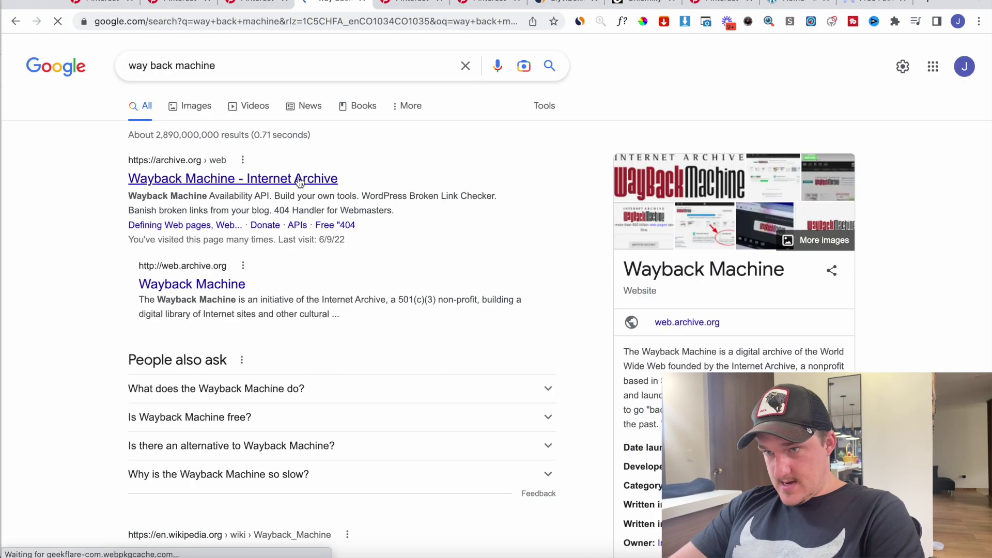
{"action": "left_click", "coordinate": [436, 135]}
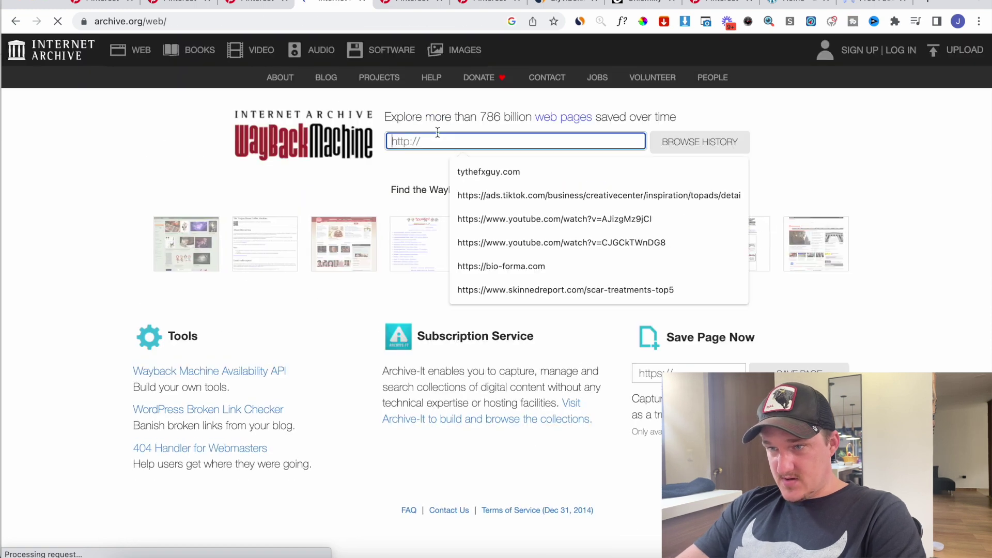
{"action": "key", "text": "ctrl+v"}
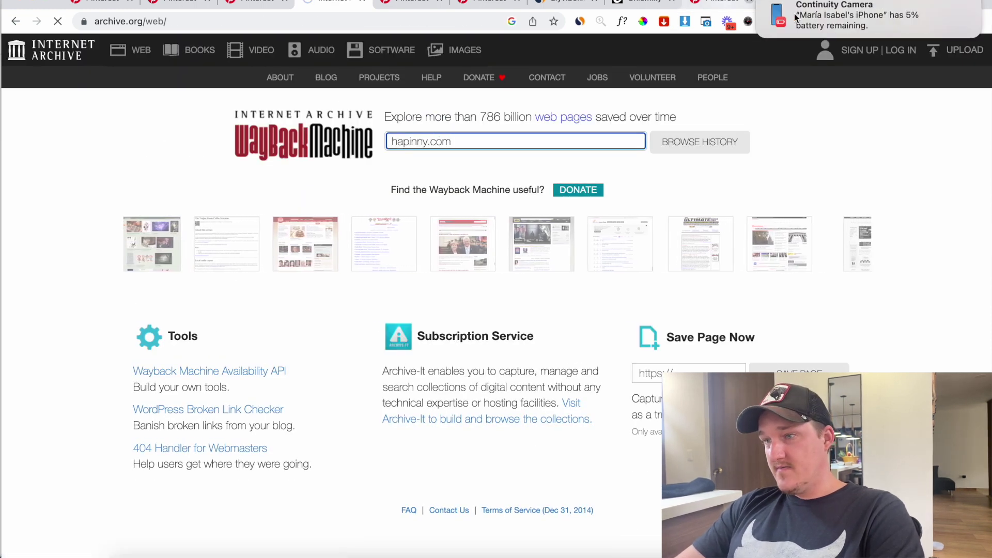
{"action": "key", "text": "Return"}
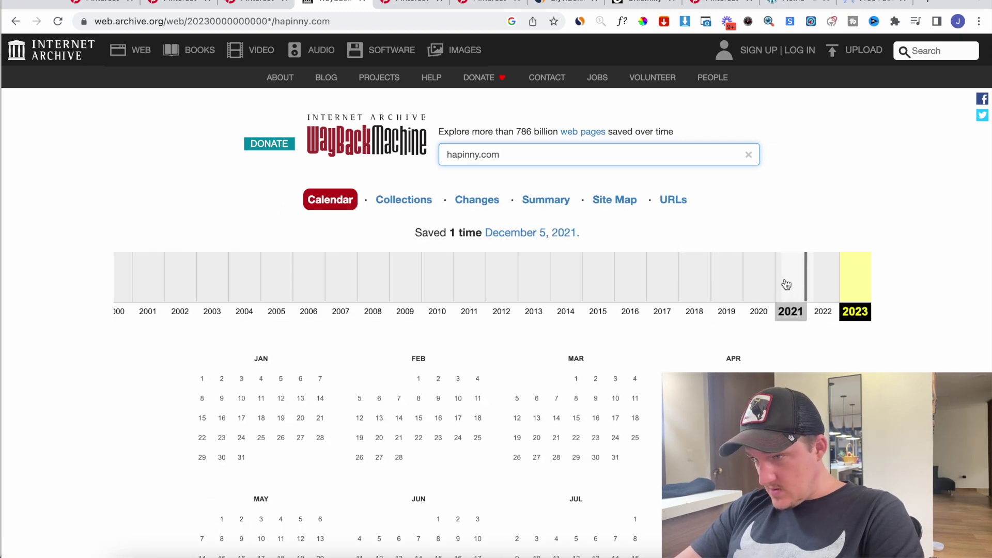
Open hapinny.com's December 5, 2021 snapshot from the 2021 calendar and close the Wayback Machine tab
{"action": "left_click", "coordinate": [785, 283]}
{"action": "scroll", "coordinate": [672, 258], "scroll_direction": "down", "scroll_amount": 8}
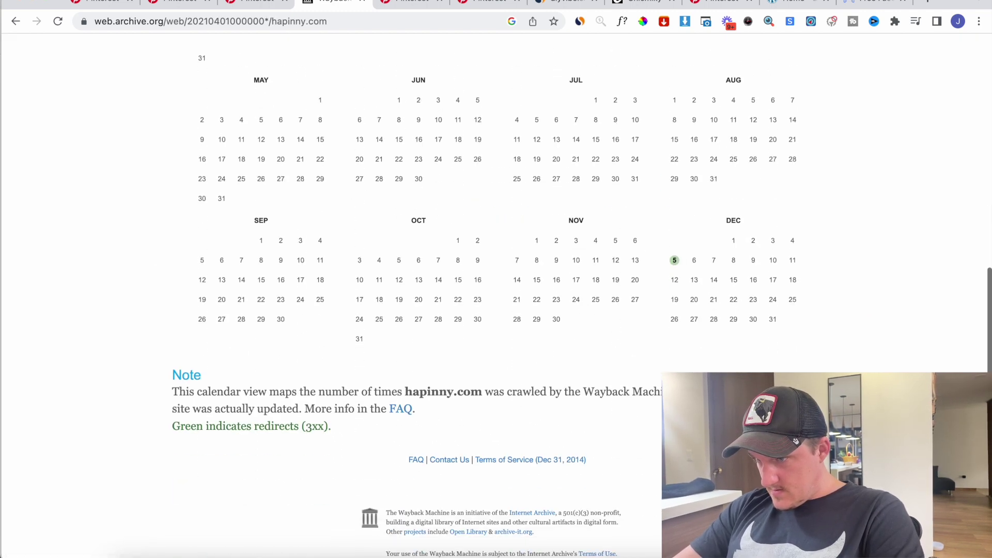
{"action": "mouse_move", "coordinate": [671, 266]}
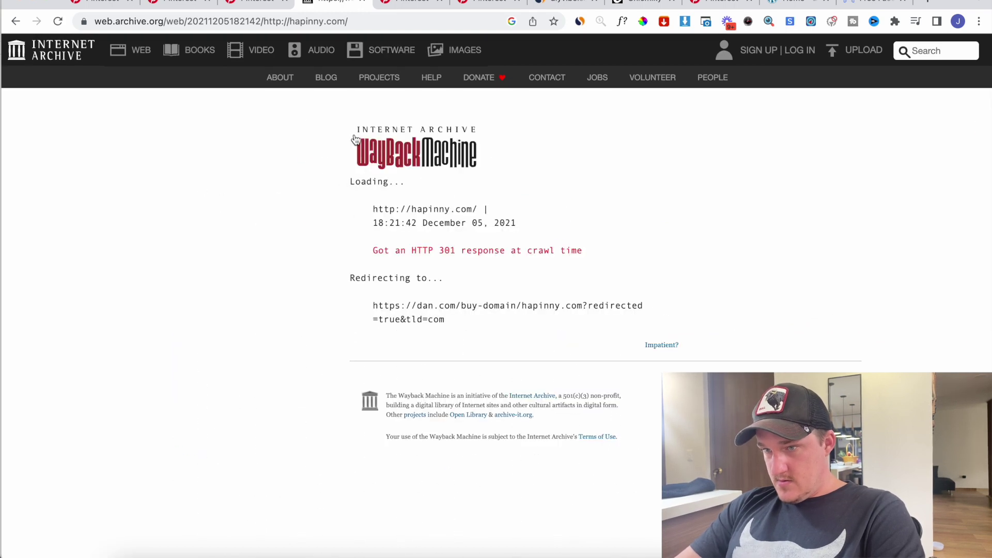
{"action": "left_click", "coordinate": [363, 1]}
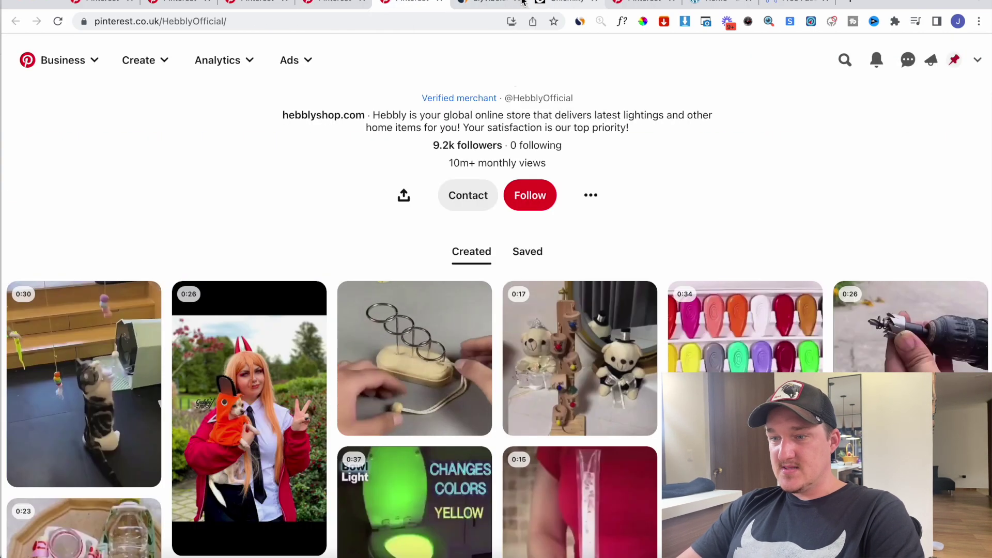
Look through the Chicmiky store's home page and close its tab
{"action": "left_click", "coordinate": [568, 2]}
{"action": "scroll", "coordinate": [520, 270], "scroll_direction": "down", "scroll_amount": 5}
{"action": "scroll", "coordinate": [520, 270], "scroll_direction": "up", "scroll_amount": 10}
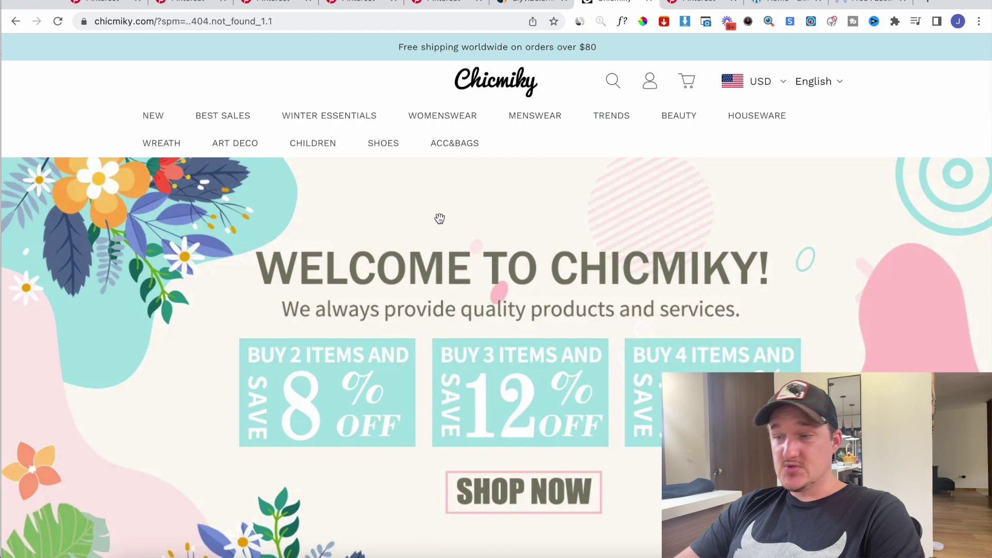
{"action": "scroll", "coordinate": [440, 218], "scroll_direction": "down", "scroll_amount": 15}
{"action": "scroll", "coordinate": [438, 221], "scroll_direction": "up", "scroll_amount": 20}
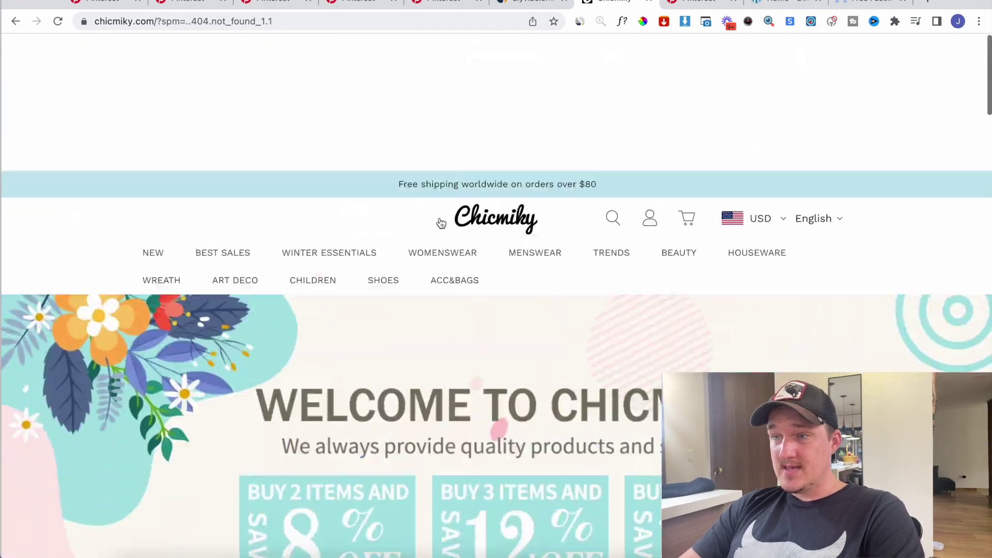
{"action": "key", "text": "super+w"}
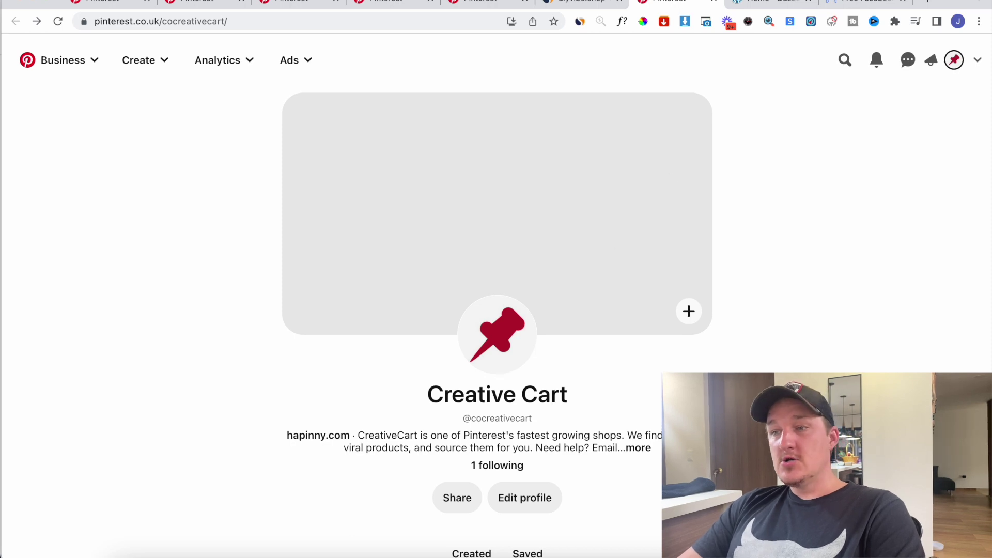
{"action": "left_click", "coordinate": [581, 2]}
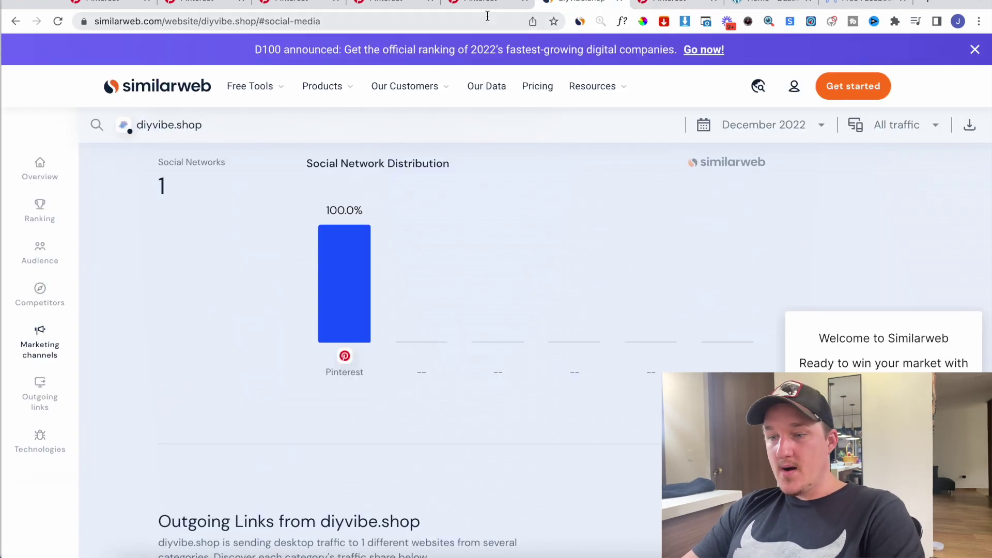
{"action": "left_click", "coordinate": [484, 4]}
{"action": "scroll", "coordinate": [393, 326], "scroll_direction": "down", "scroll_amount": 3}
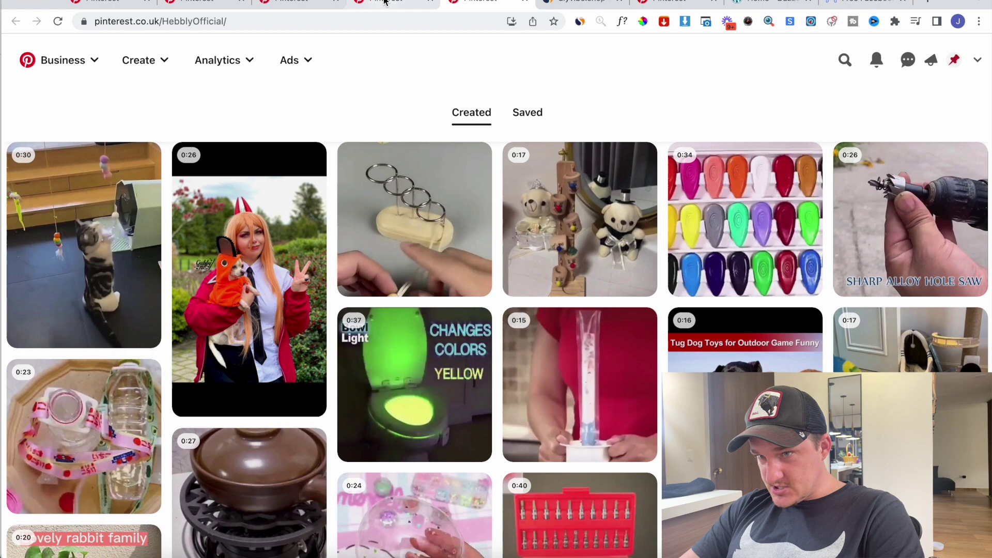
{"action": "left_click", "coordinate": [385, 2]}
{"action": "left_click", "coordinate": [290, 4]}
{"action": "left_click", "coordinate": [199, 4]}
View the available Ads options in the Pinterest Business Hub and check the ad groups reporting page
{"action": "left_click", "coordinate": [123, 5]}
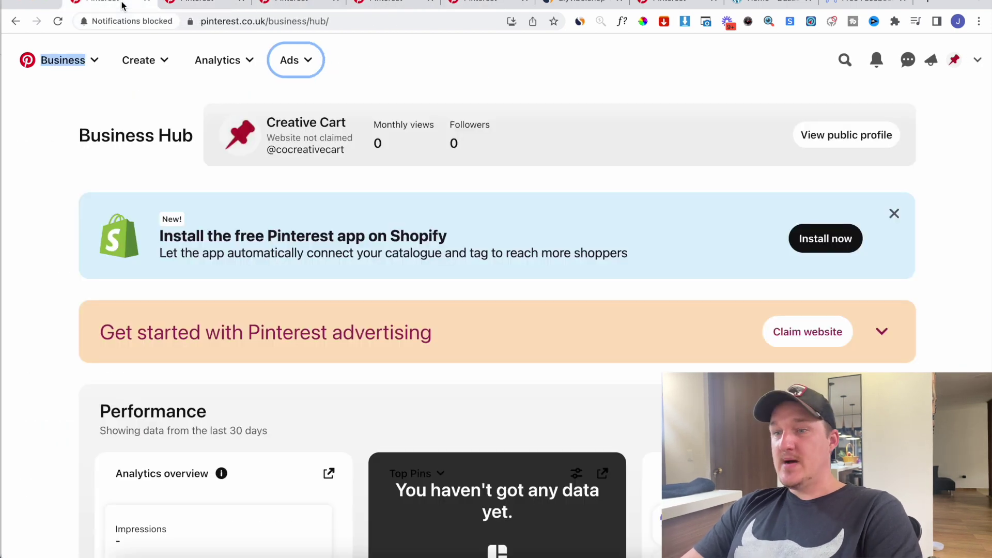
{"action": "left_click", "coordinate": [296, 62]}
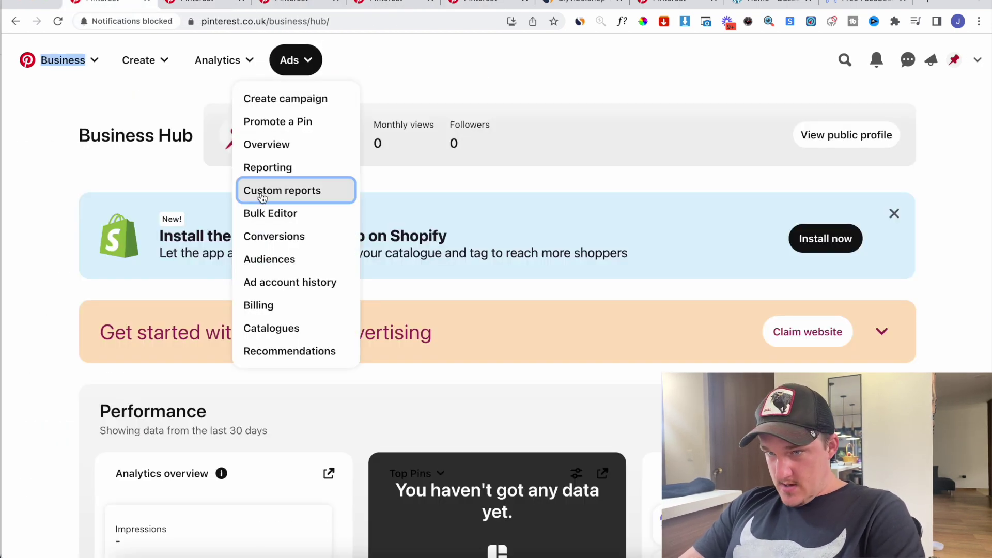
{"action": "left_click", "coordinate": [288, 71]}
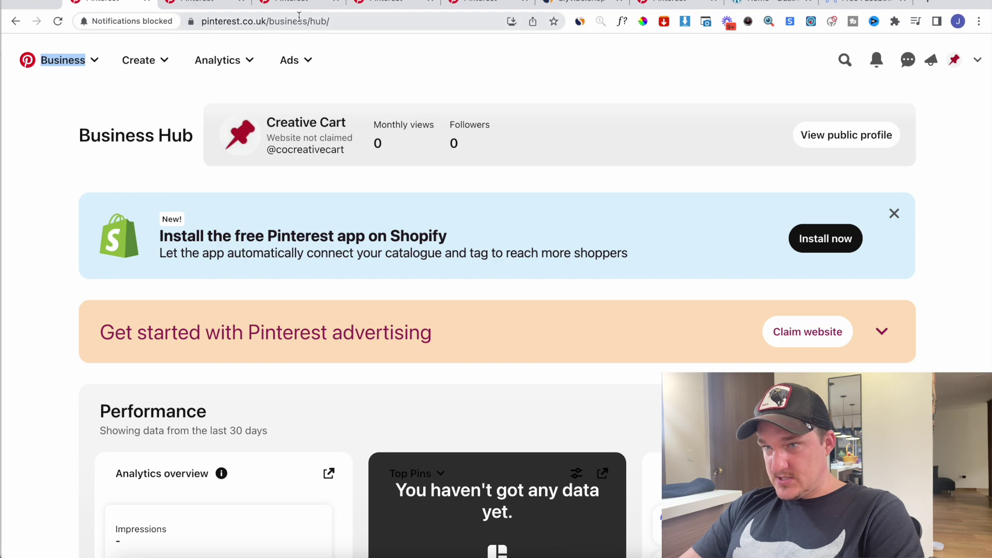
{"action": "left_click", "coordinate": [385, 5]}
{"action": "left_click", "coordinate": [202, 4]}
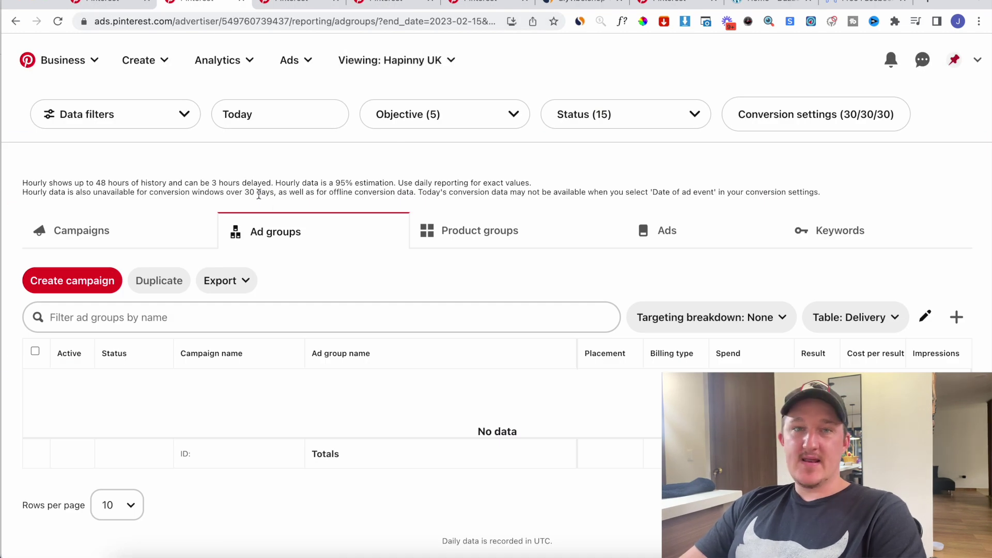
Open the Creative Cart business profile from the "beauty" search page and look over its page
{"action": "left_click", "coordinate": [289, 4]}
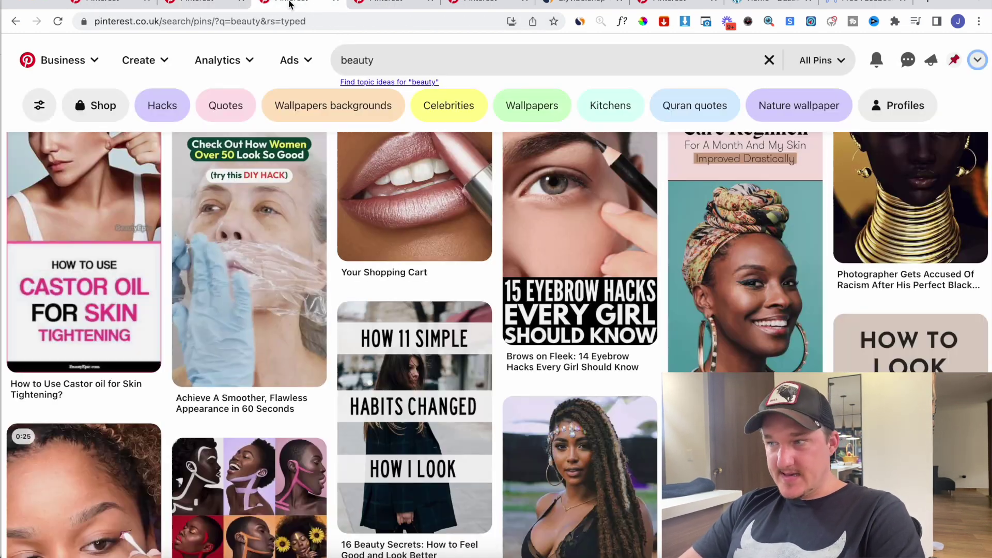
{"action": "left_click", "coordinate": [977, 60]}
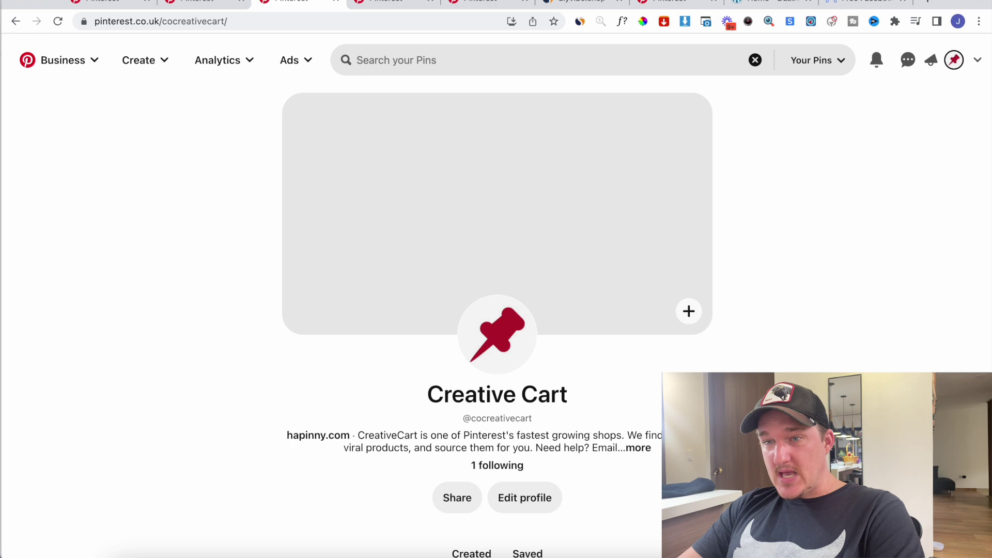
{"action": "left_click", "coordinate": [200, 21]}
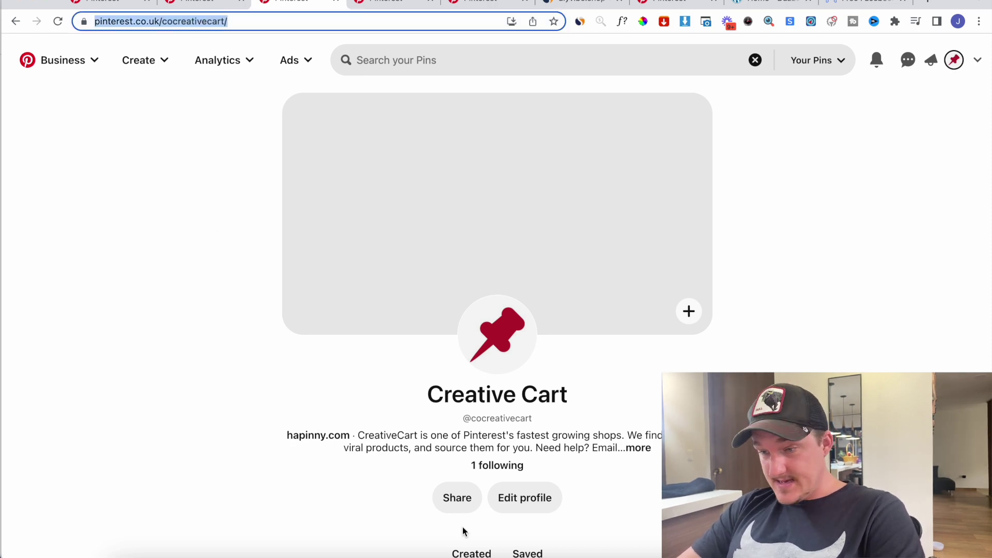
{"action": "scroll", "coordinate": [392, 456], "scroll_direction": "down", "scroll_amount": 4}
{"action": "scroll", "coordinate": [392, 456], "scroll_direction": "up", "scroll_amount": 4}
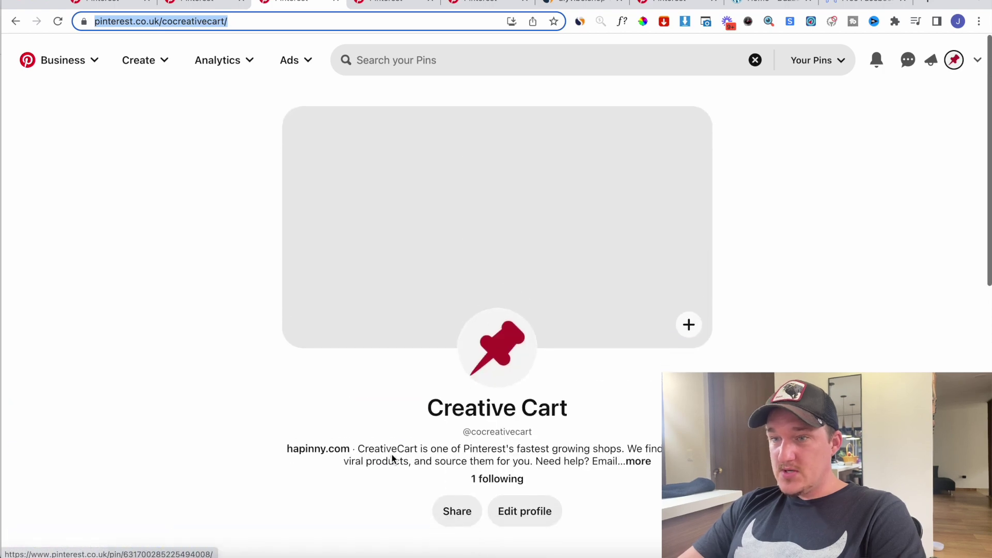
Browse the created pins on Hebbly's Pinterest profile and switch to the BigSpy ad search
{"action": "left_click", "coordinate": [387, 5]}
{"action": "scroll", "coordinate": [371, 246], "scroll_direction": "up", "scroll_amount": 5}
{"action": "scroll", "coordinate": [371, 246], "scroll_direction": "down", "scroll_amount": 5}
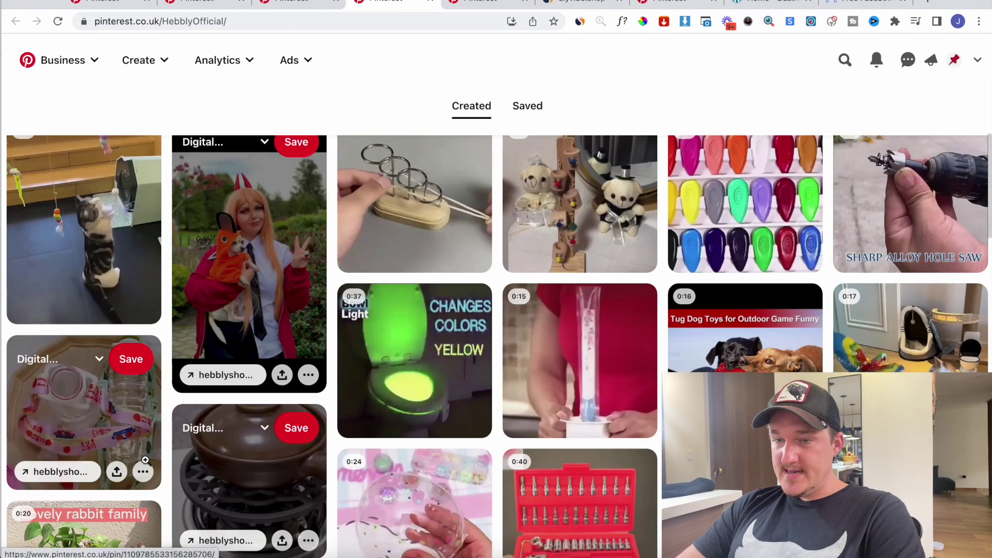
{"action": "scroll", "coordinate": [145, 459], "scroll_direction": "up", "scroll_amount": 1}
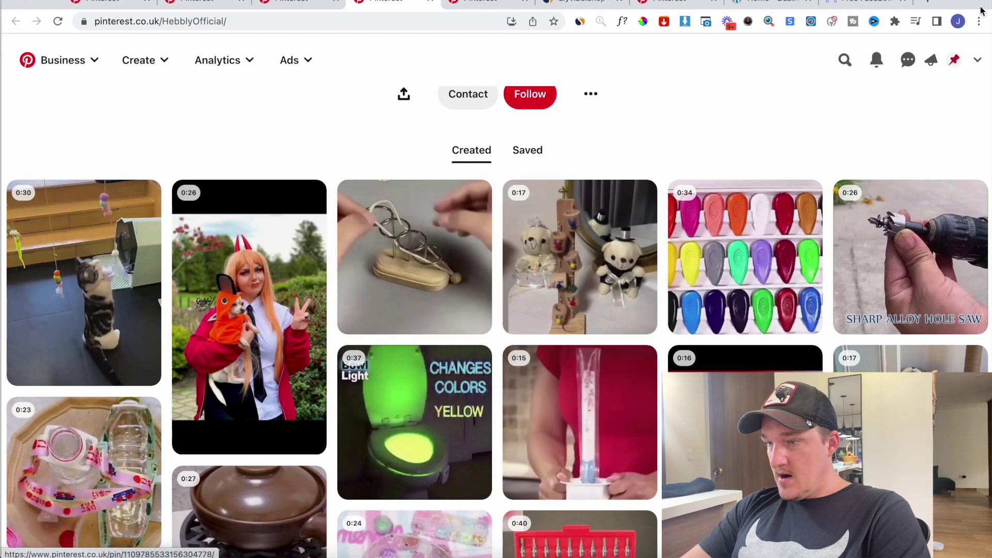
{"action": "left_click", "coordinate": [868, 4]}
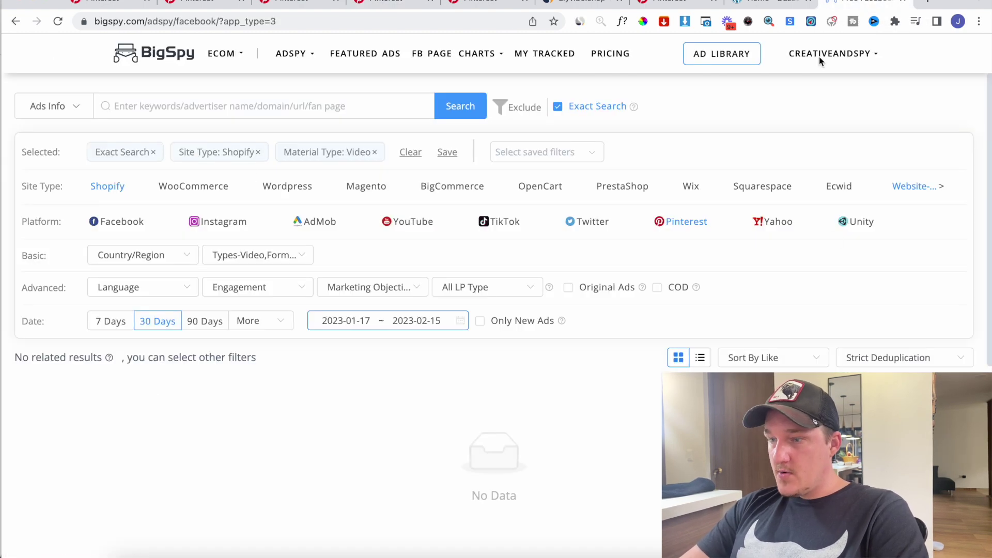
Open Clideo's online video resizer in a new tab and view its page
{"action": "left_click", "coordinate": [928, 4]}
{"action": "type", "text": "resiz"}
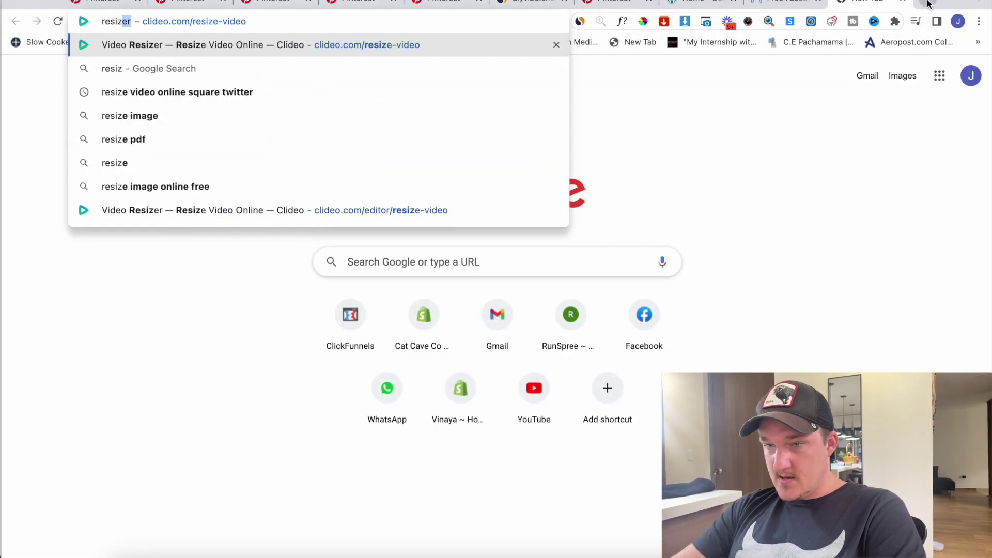
{"action": "left_click", "coordinate": [321, 210]}
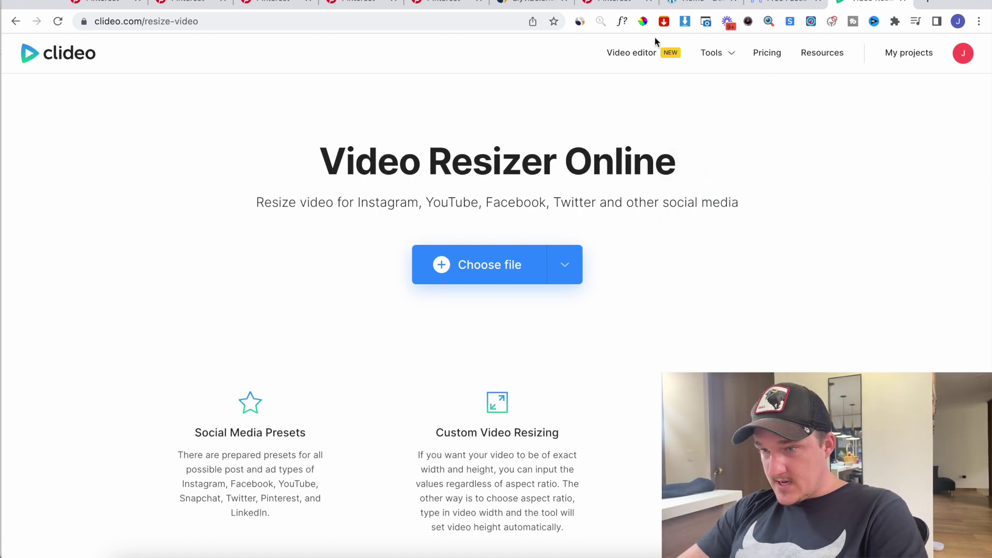
Browse Hebbly's created pins and open the red and yellow boomerang video pin
{"action": "left_click", "coordinate": [599, 2]}
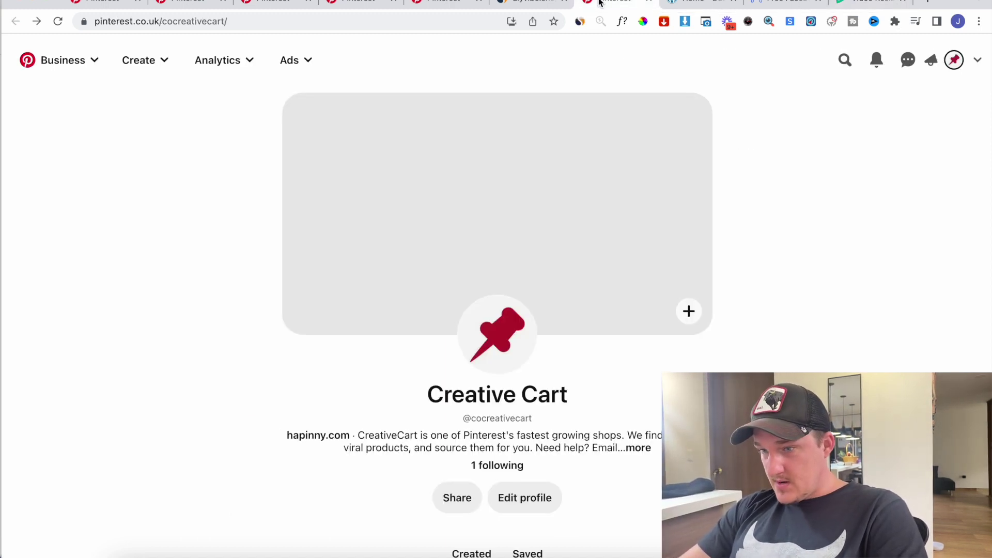
{"action": "left_click", "coordinate": [425, 7]}
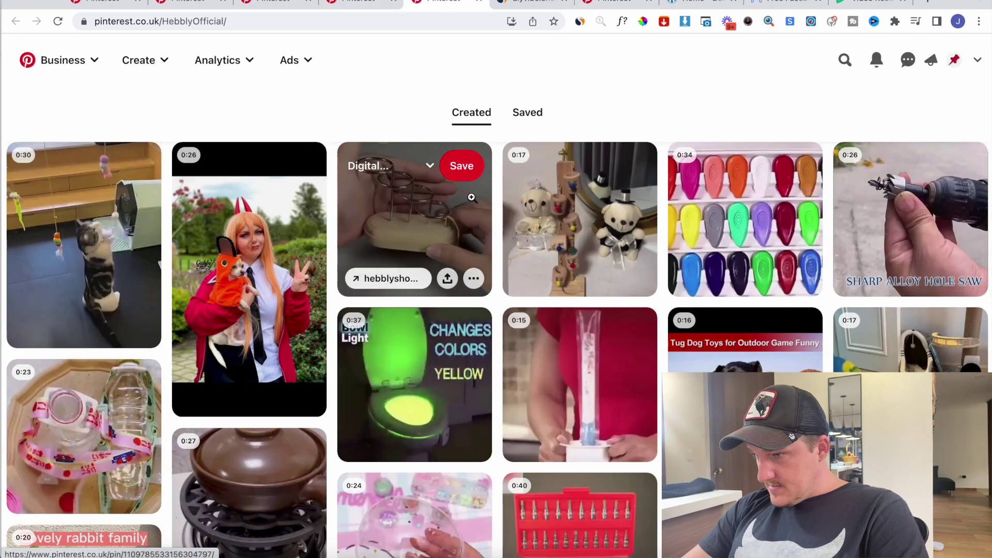
{"action": "scroll", "coordinate": [345, 378], "scroll_direction": "down", "scroll_amount": 15}
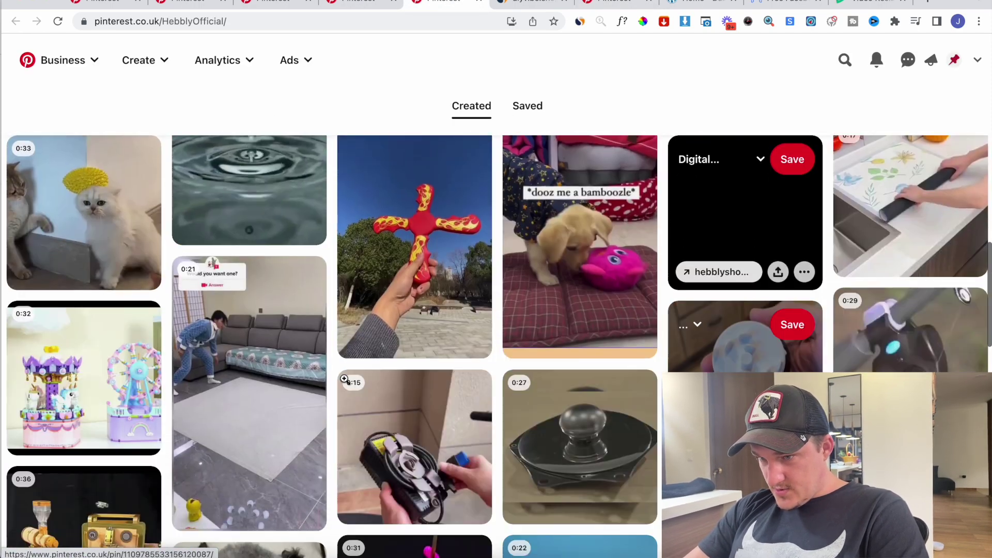
{"action": "scroll", "coordinate": [344, 379], "scroll_direction": "up", "scroll_amount": 2}
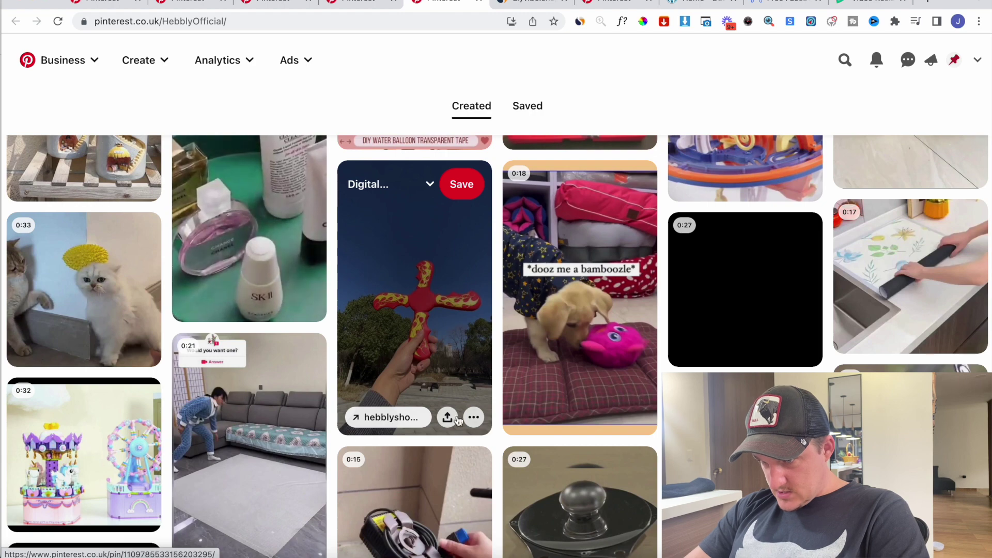
{"action": "left_click", "coordinate": [474, 417]}
{"action": "left_click", "coordinate": [403, 310]}
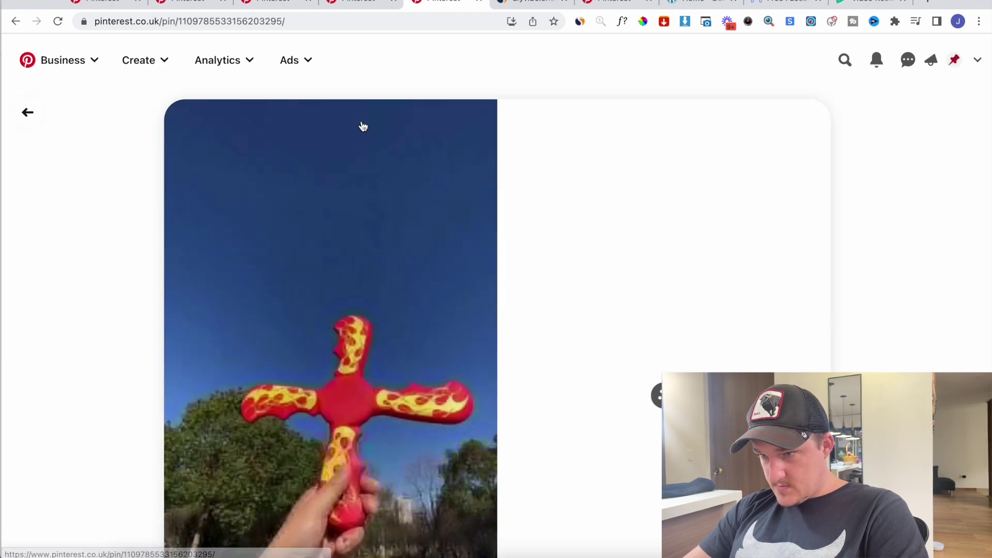
Search the web for "pinterest video downloader" and load the boomerang pin's video on pinterestdownloader.com
{"action": "left_click", "coordinate": [333, 22]}
{"action": "type", "text": "pinter"}
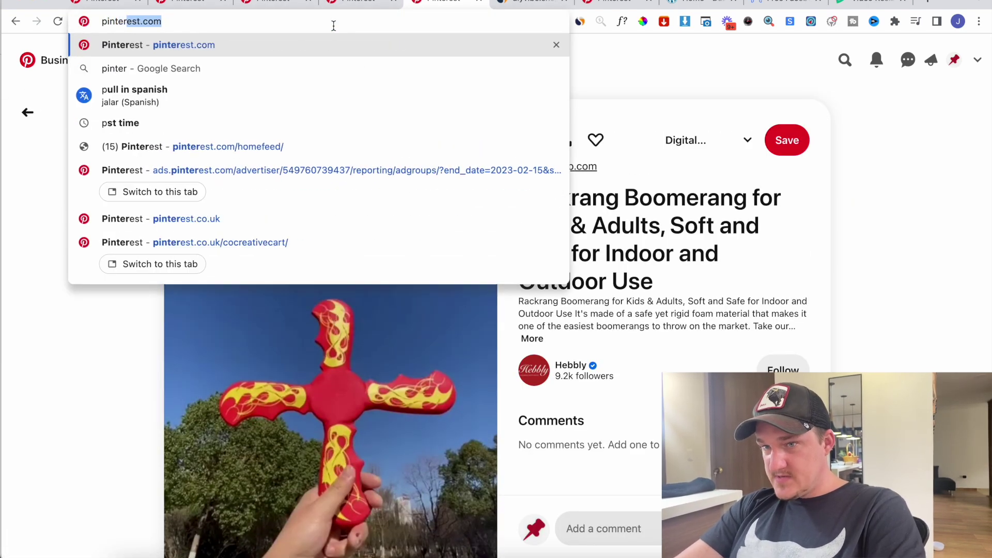
{"action": "type", "text": "est video downloader"}
{"action": "key", "text": "Return"}
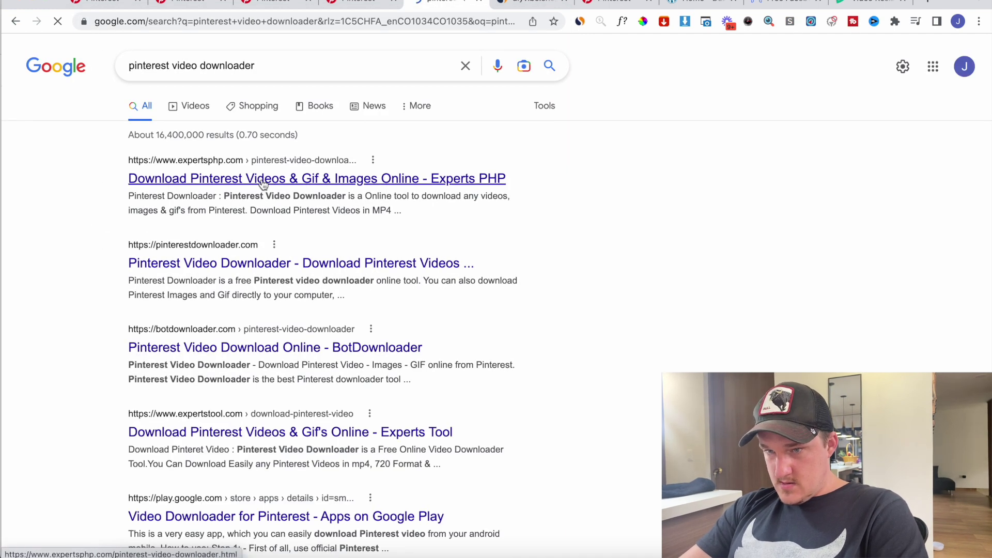
{"action": "left_click", "coordinate": [249, 264]}
{"action": "scroll", "coordinate": [660, 352], "scroll_direction": "down", "scroll_amount": 4}
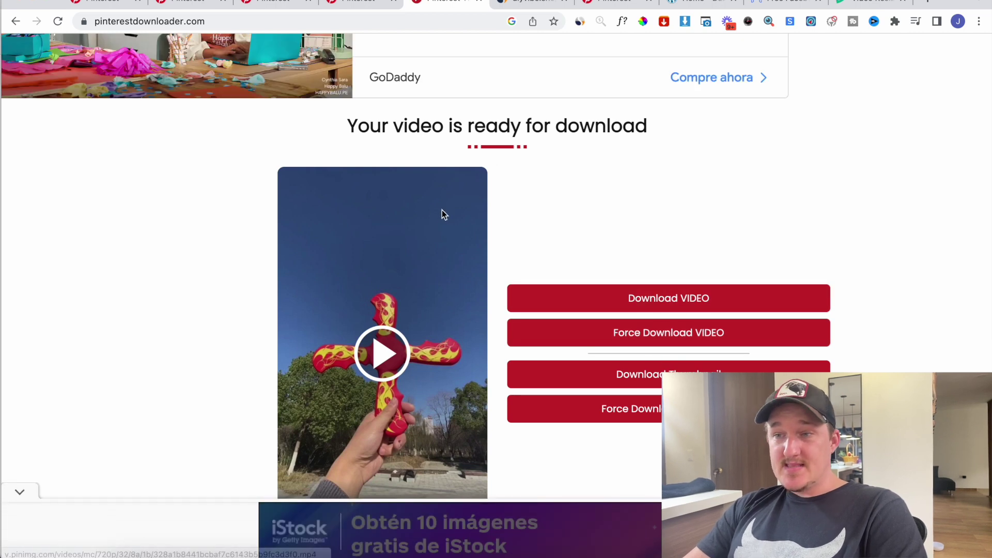
Start a new pin from the Creative Cart profile and download the boomerang video as an MP4 from the downloader site
{"action": "left_click", "coordinate": [362, 10]}
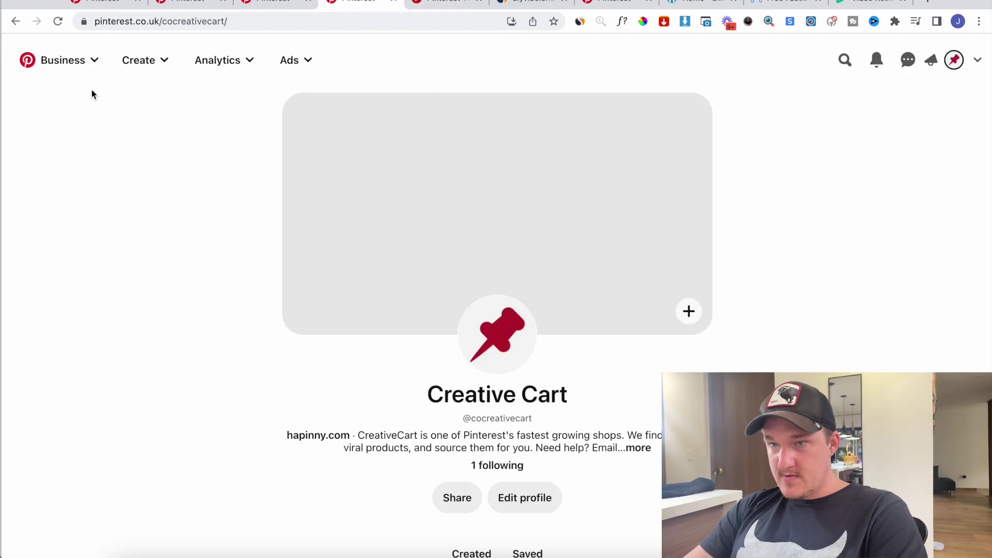
{"action": "left_click", "coordinate": [168, 107]}
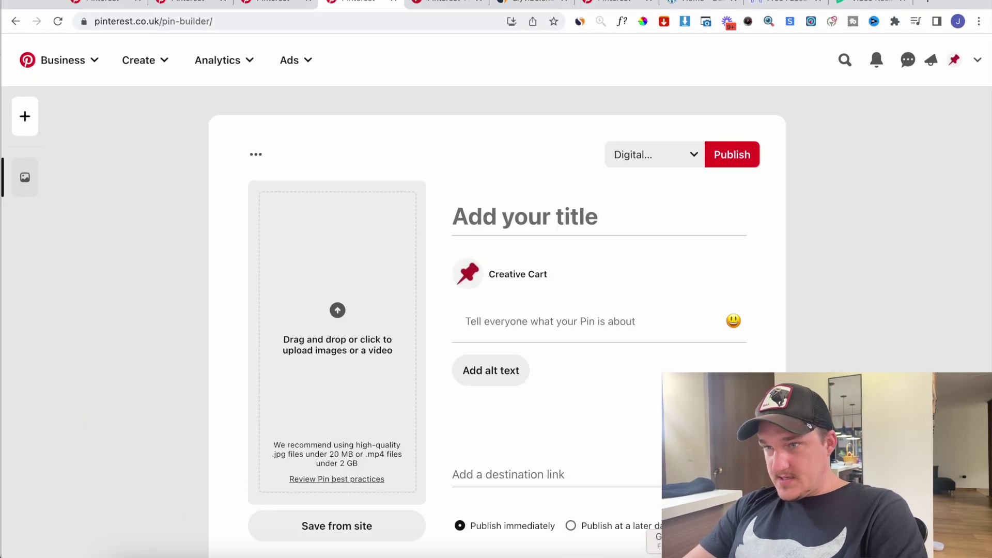
{"action": "left_click", "coordinate": [448, 1]}
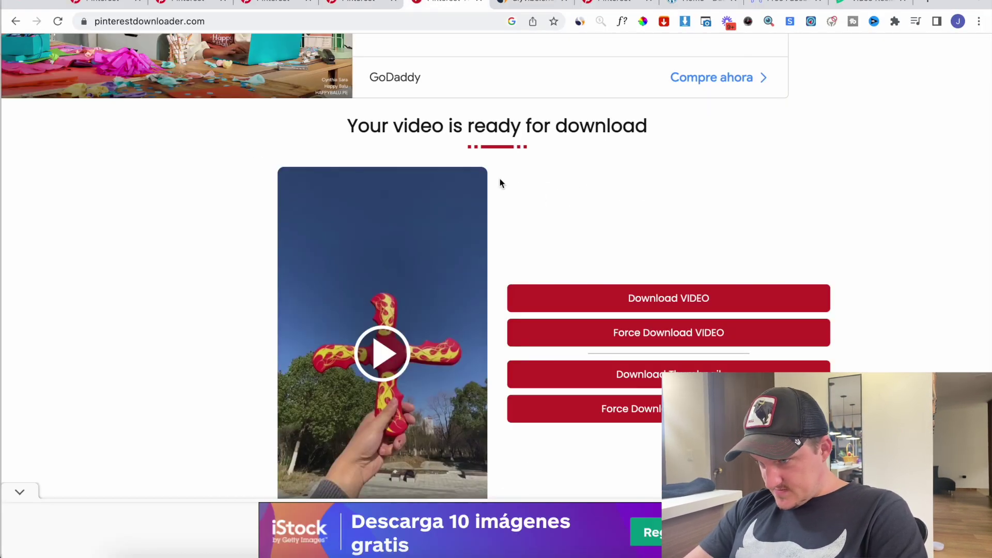
{"action": "left_click", "coordinate": [592, 306]}
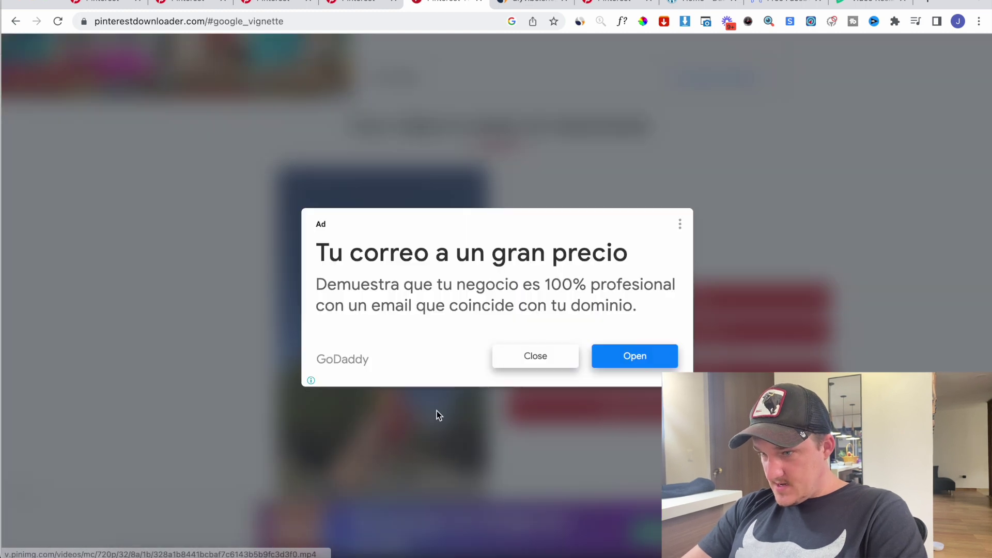
{"action": "left_click", "coordinate": [541, 363]}
{"action": "right_click", "coordinate": [479, 263]}
{"action": "left_click", "coordinate": [505, 326]}
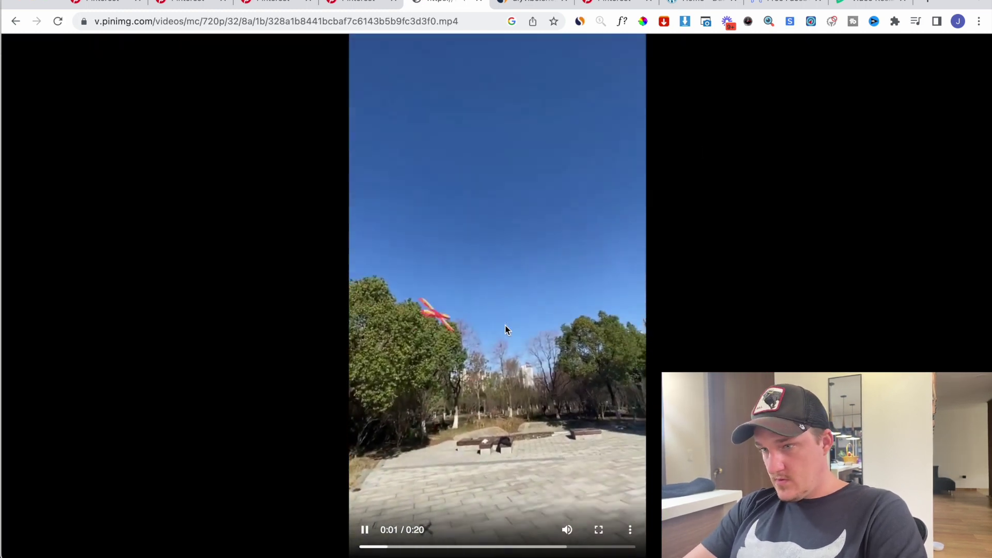
{"action": "key", "text": "Return"}
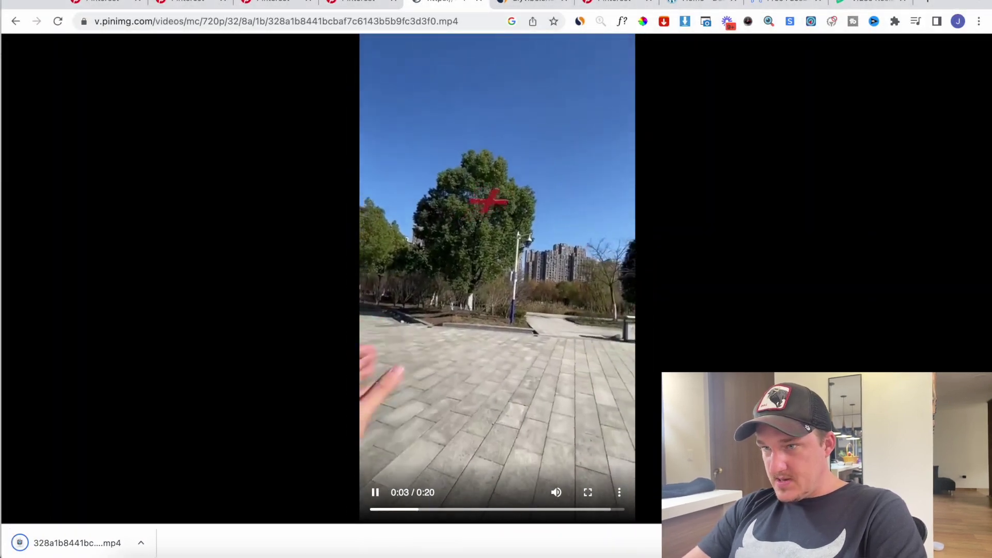
{"action": "left_click", "coordinate": [478, 2]}
Upload the downloaded boomerang video to the new pin and title it "Product Title - 50% Off Today"
{"action": "left_click", "coordinate": [356, 3]}
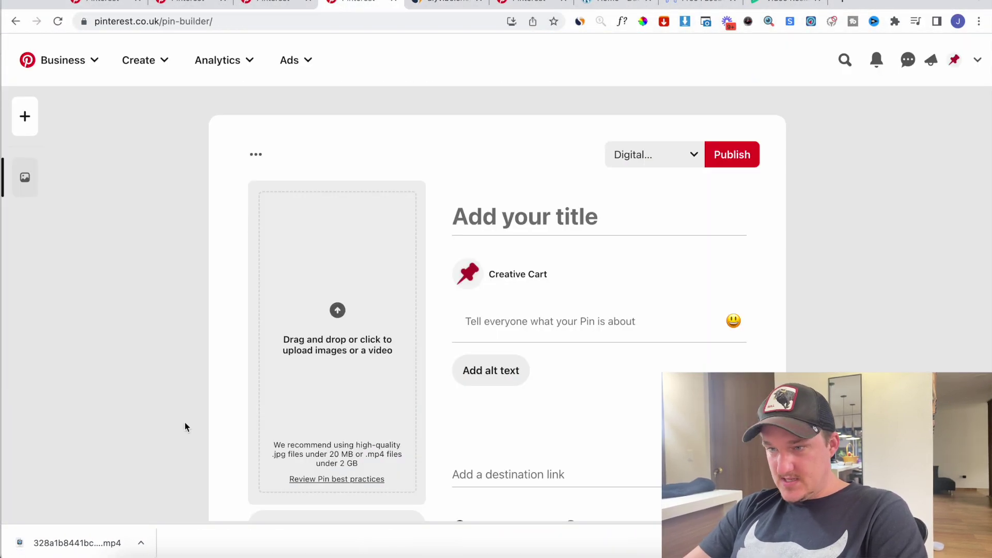
{"action": "left_click_drag", "start_coordinate": [54, 548], "coordinate": [355, 215]}
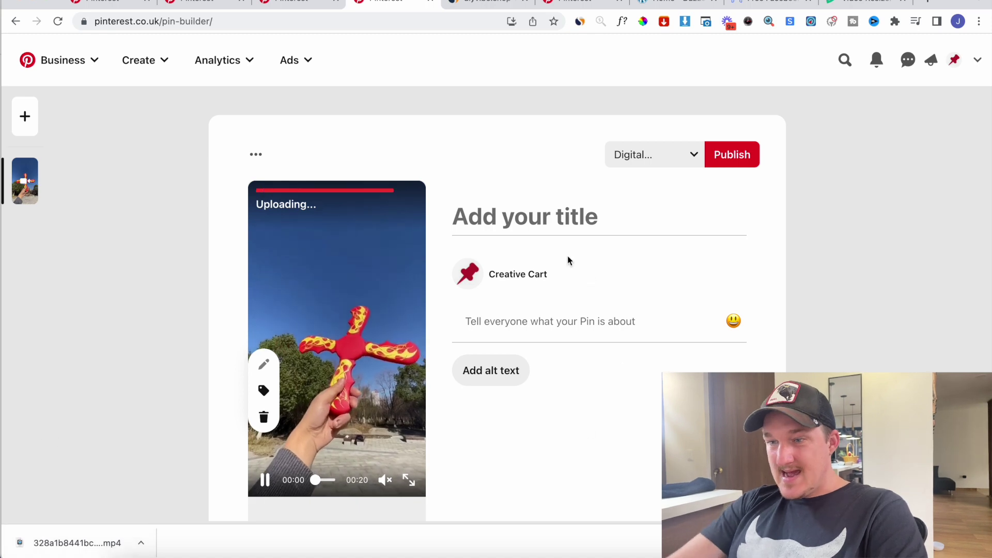
{"action": "left_click", "coordinate": [558, 221]}
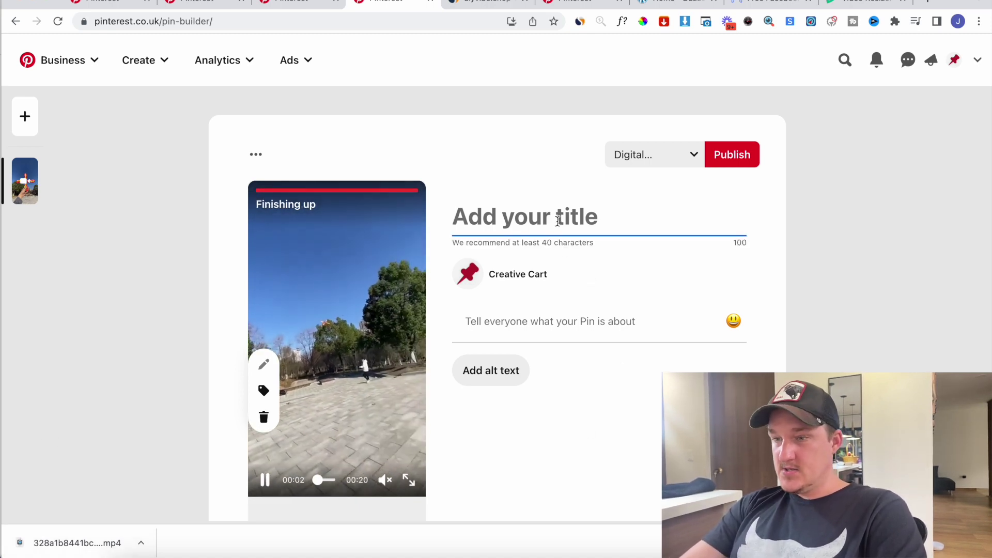
{"action": "type", "text": "Product Titl"}
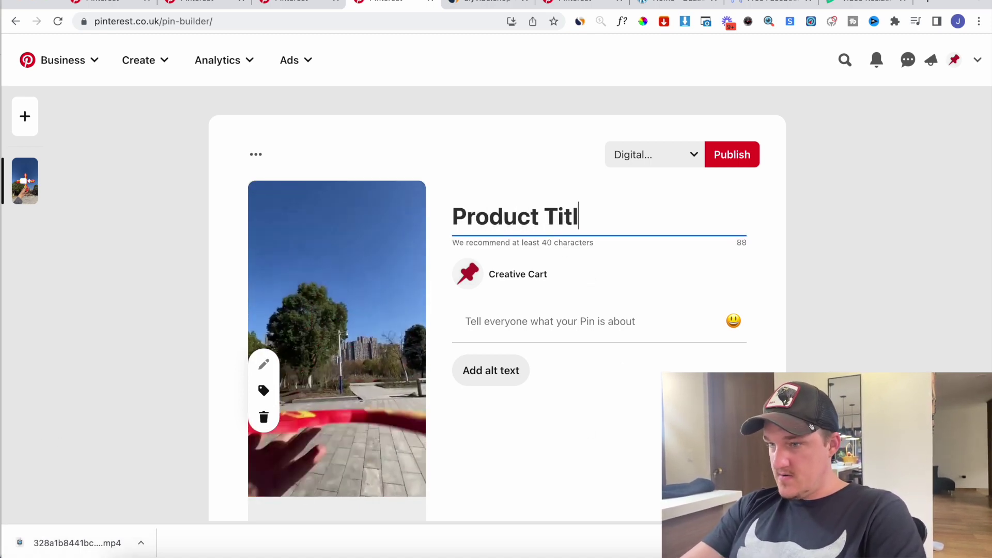
{"action": "type", "text": "e - 50%"}
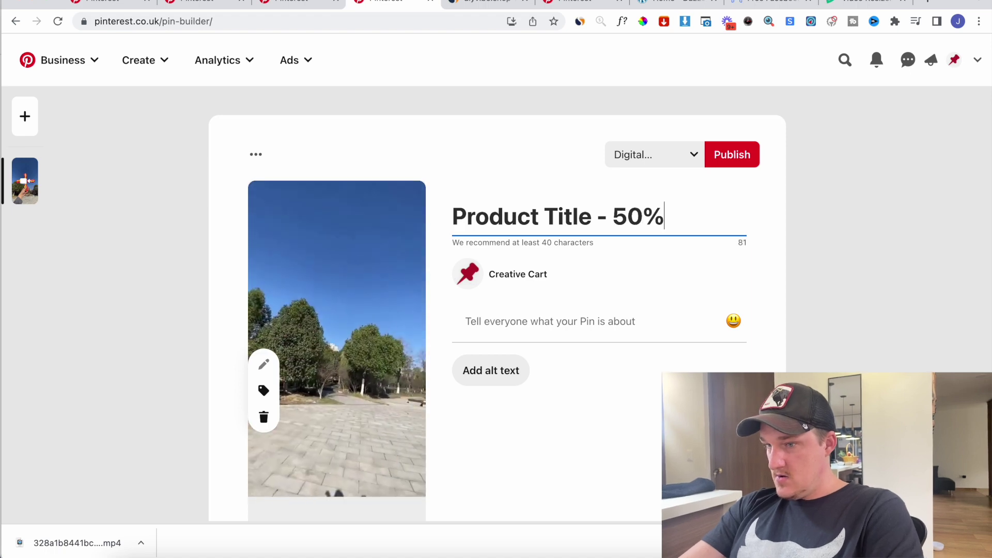
{"action": "type", "text": " Off Today"}
Try to enter a destination link starting with "https" for the pin
{"action": "left_click", "coordinate": [507, 339]}
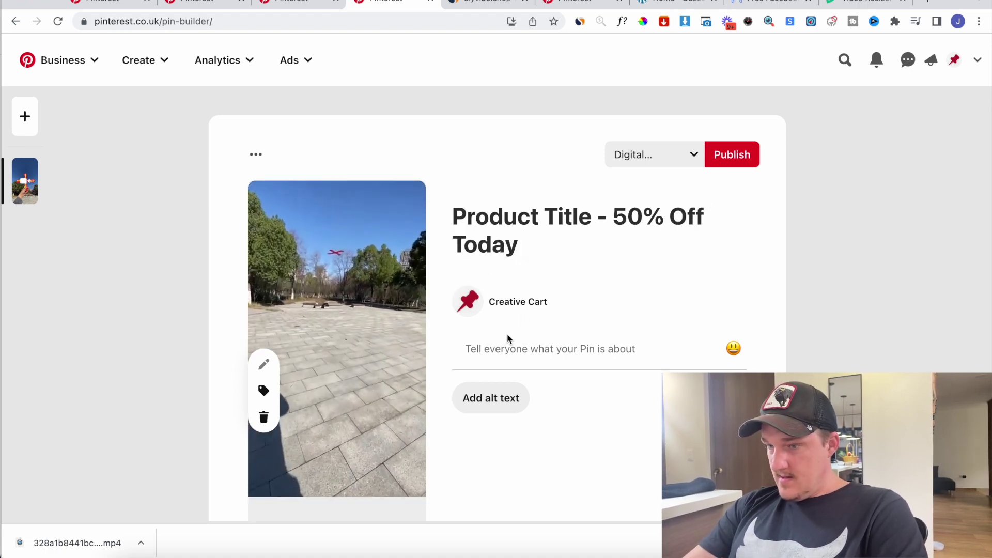
{"action": "scroll", "coordinate": [524, 369], "scroll_direction": "down", "scroll_amount": 3}
{"action": "left_click", "coordinate": [525, 362]}
{"action": "left_click", "coordinate": [525, 404]}
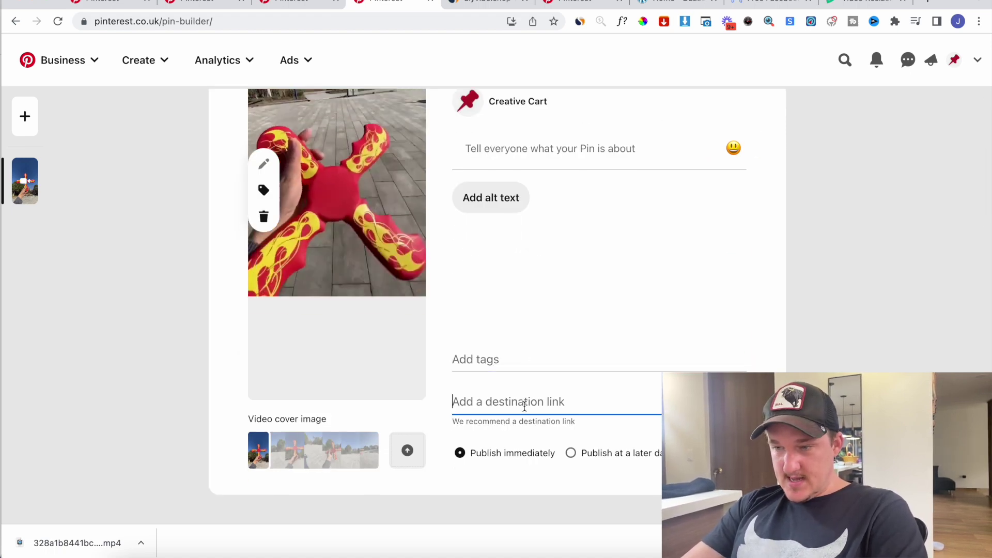
{"action": "type", "text": "https"}
{"action": "key", "text": "super+a"}
{"action": "left_click", "coordinate": [513, 403]}
{"action": "key", "text": "BackSpace"}
{"action": "key", "text": "BackSpace"}
{"action": "key", "text": "BackSpace"}
{"action": "key", "text": "BackSpace"}
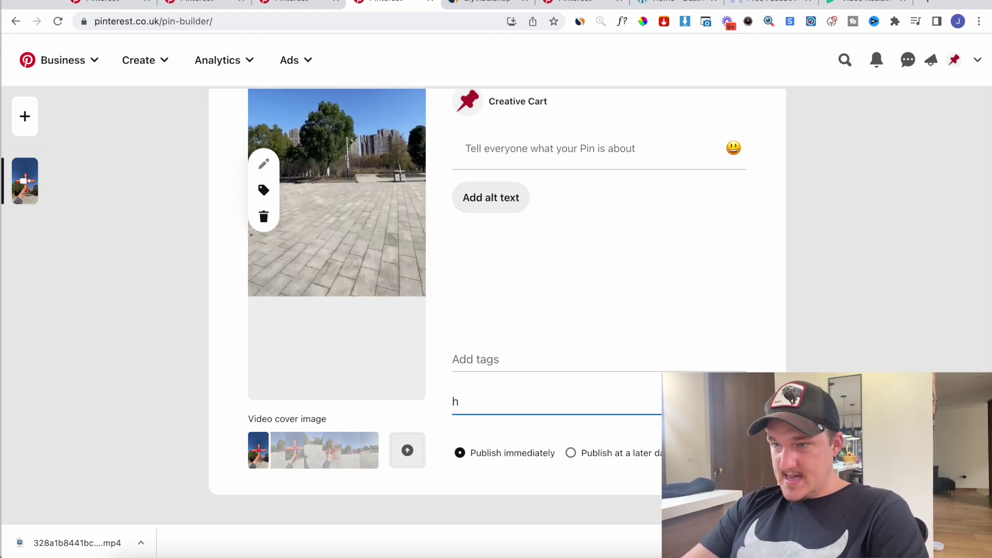
Set the pin's description to "Checkout this amazing new gadget we have on creative cart."
{"action": "scroll", "coordinate": [514, 355], "scroll_direction": "up", "scroll_amount": 3}
{"action": "scroll", "coordinate": [516, 310], "scroll_direction": "down", "scroll_amount": 2}
{"action": "left_click", "coordinate": [516, 214]}
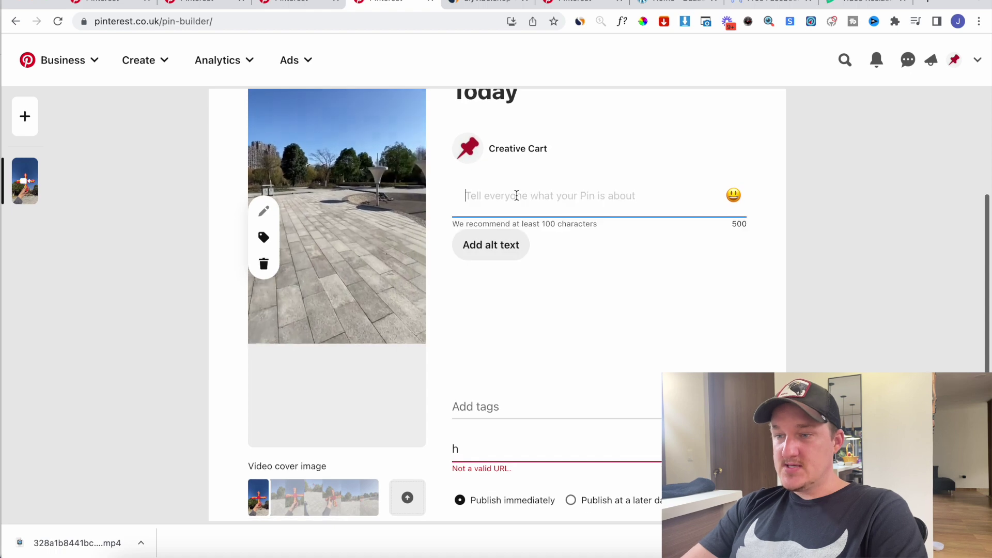
{"action": "type", "text": "Ch"}
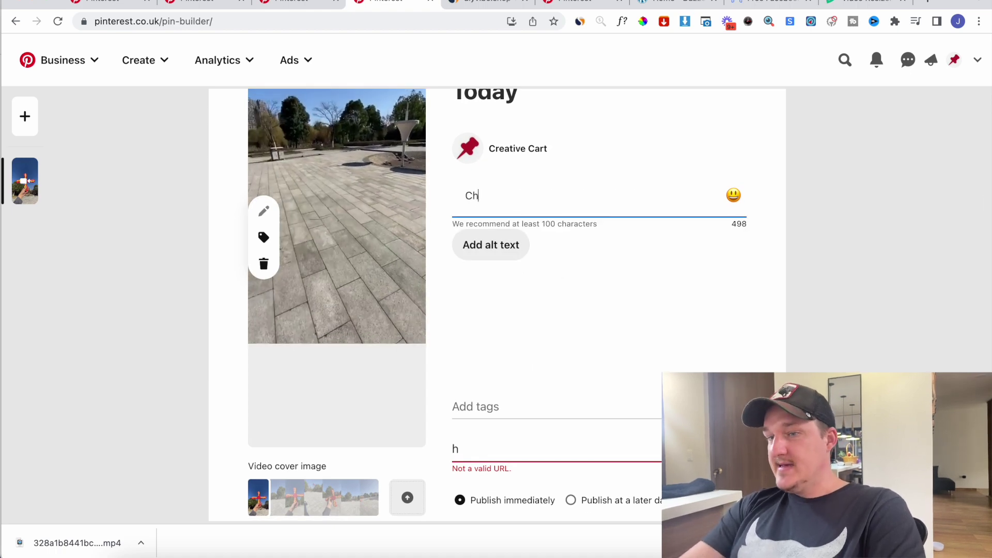
{"action": "type", "text": "eckout this amazing new "}
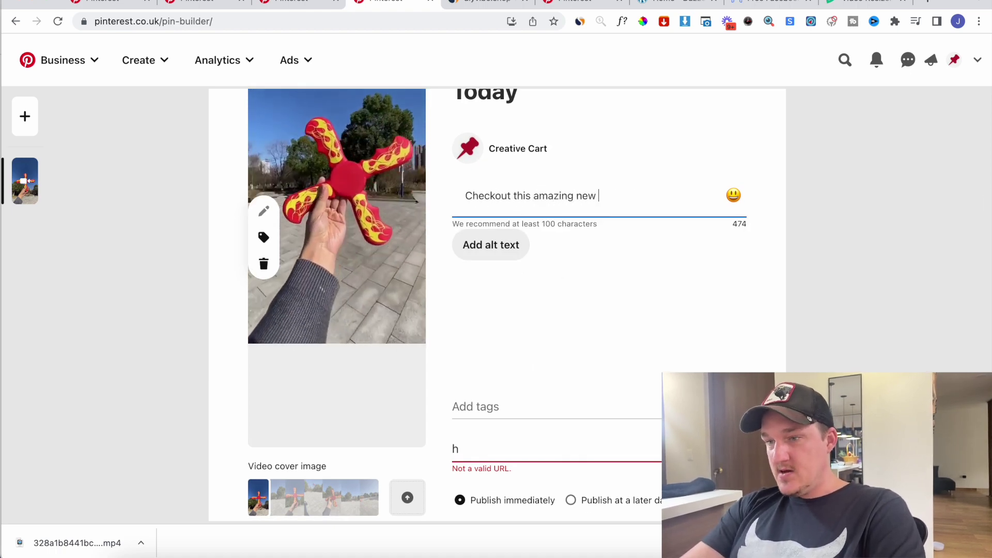
{"action": "type", "text": "gadget we have onc realis"}
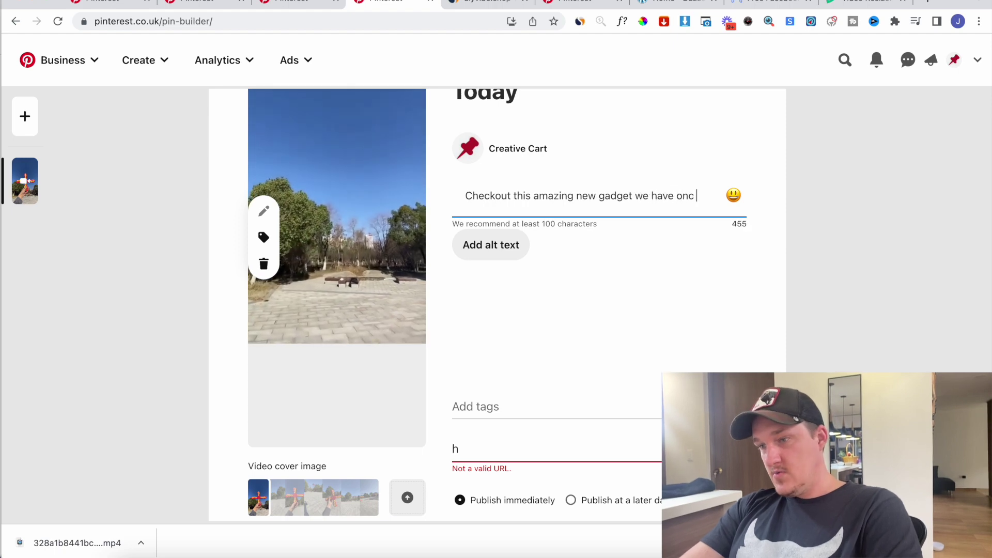
{"action": "key", "text": "BackSpace"}
{"action": "key", "text": "BackSpace"}
{"action": "key", "text": "BackSpace"}
{"action": "key", "text": "BackSpace"}
{"action": "key", "text": "BackSpace"}
{"action": "key", "text": "BackSpace"}
{"action": "key", "text": "BackSpace"}
{"action": "key", "text": "BackSpace"}
{"action": "type", "text": "creative cart."}
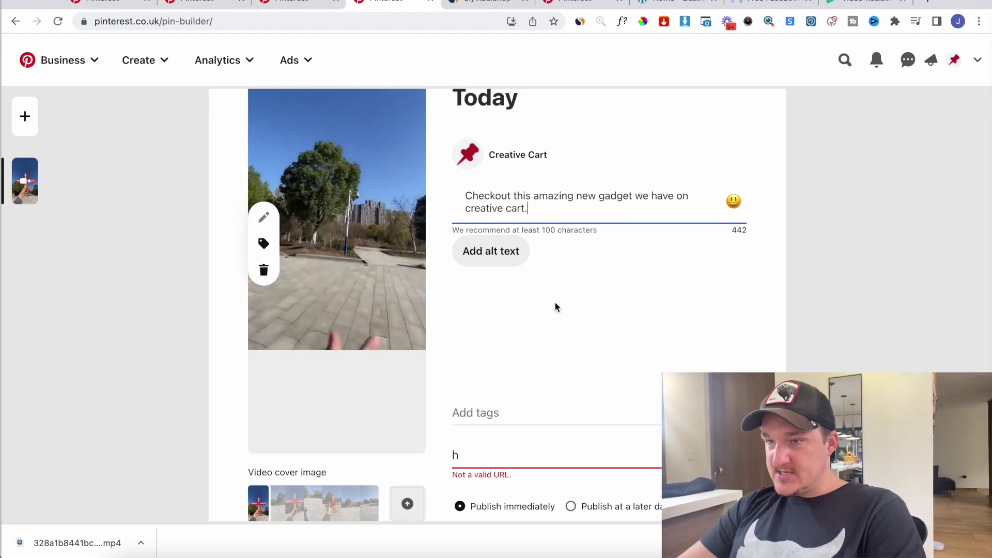
{"action": "scroll", "coordinate": [554, 305], "scroll_direction": "up", "scroll_amount": 3}
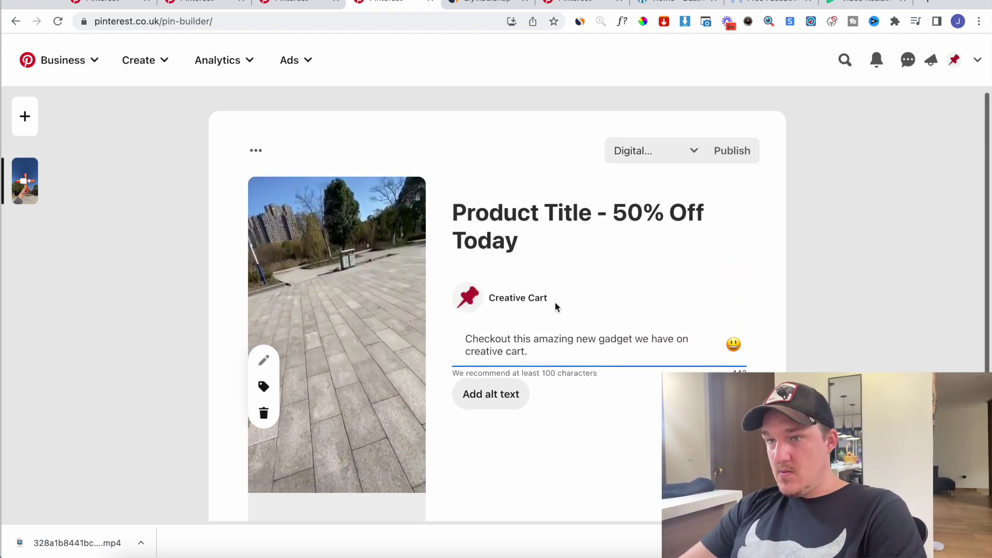
Start a new campaign from the ad groups reporting page of the Hapinny UK ad account
{"action": "left_click", "coordinate": [295, 4]}
{"action": "left_click", "coordinate": [204, 5]}
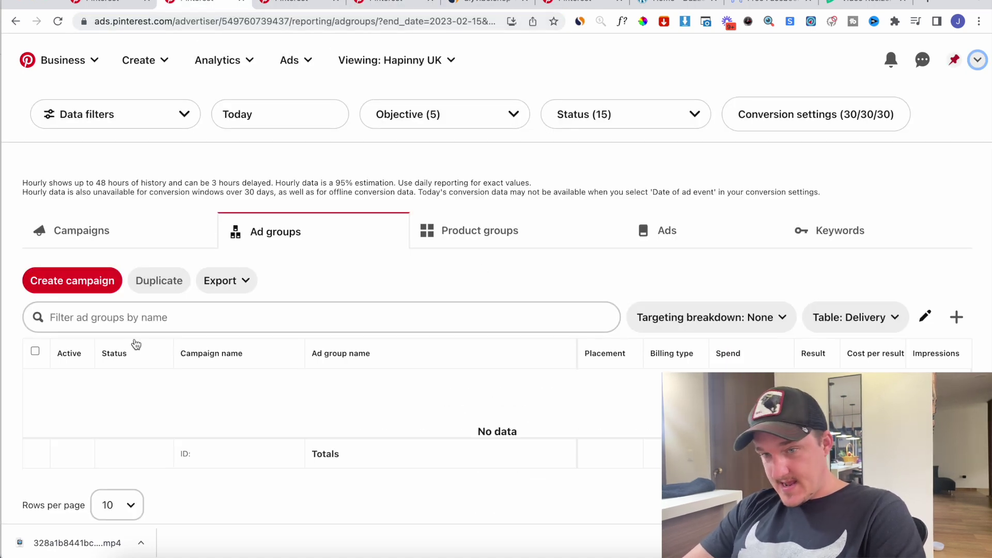
{"action": "left_click", "coordinate": [101, 288]}
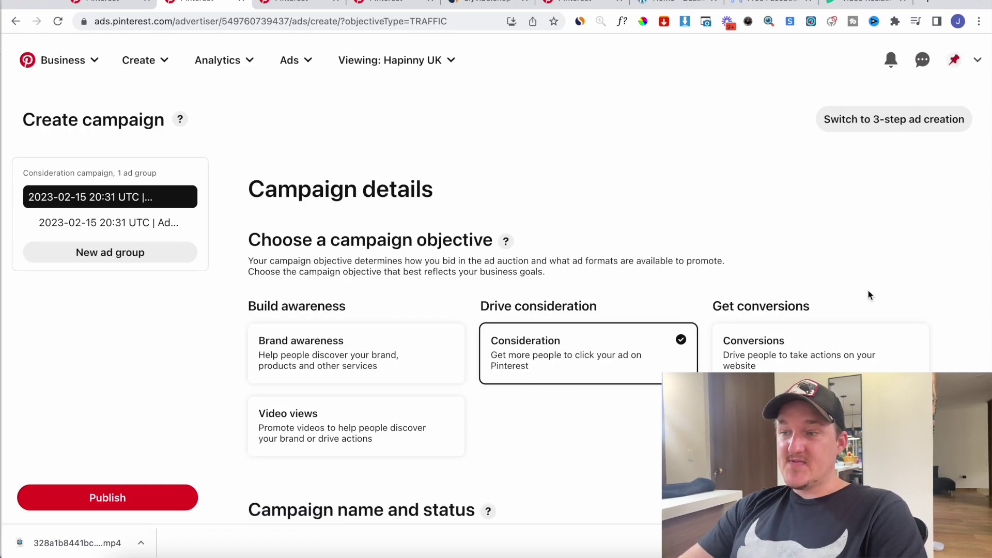
Choose the Conversions campaign objective and open the conversion data setup
{"action": "scroll", "coordinate": [655, 429], "scroll_direction": "down", "scroll_amount": 3}
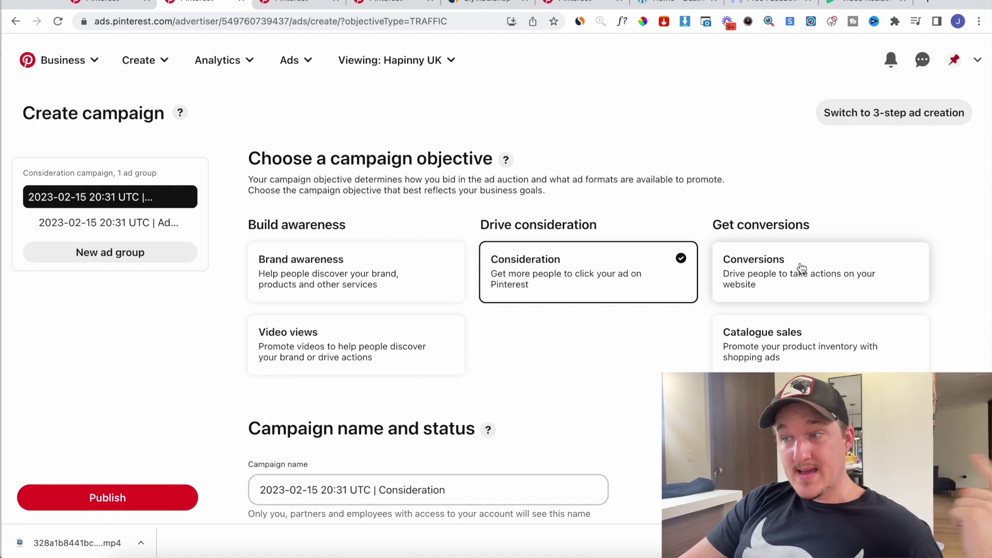
{"action": "left_click", "coordinate": [764, 285]}
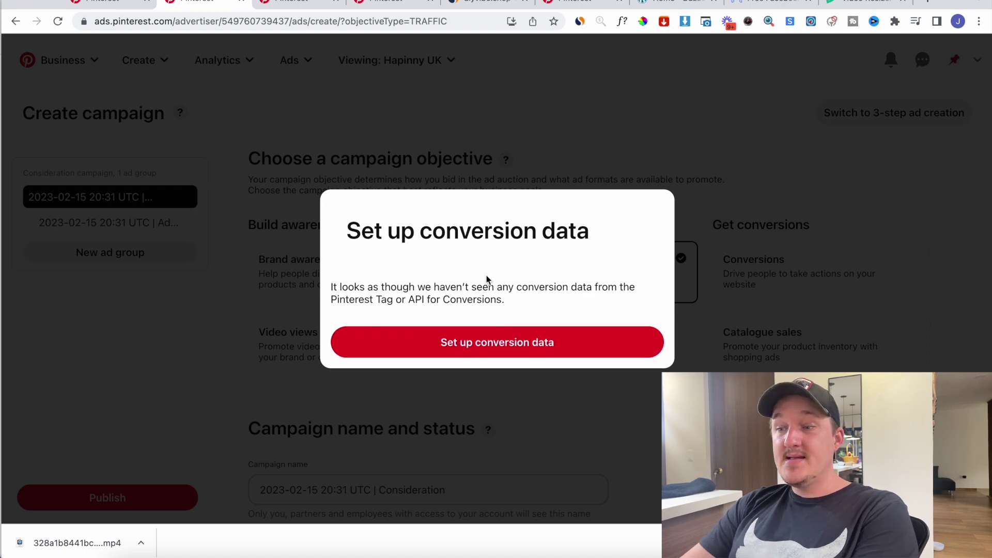
{"action": "left_click", "coordinate": [479, 352]}
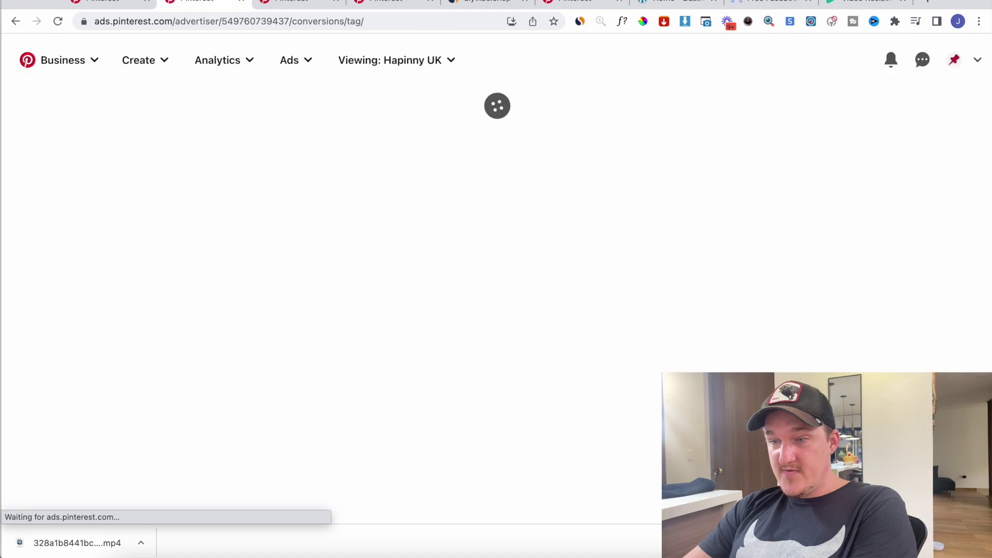
Switch from the conversions page to the Vivia Fitness LLC ad account and start a new campaign
{"action": "scroll", "coordinate": [451, 342], "scroll_direction": "down", "scroll_amount": 4}
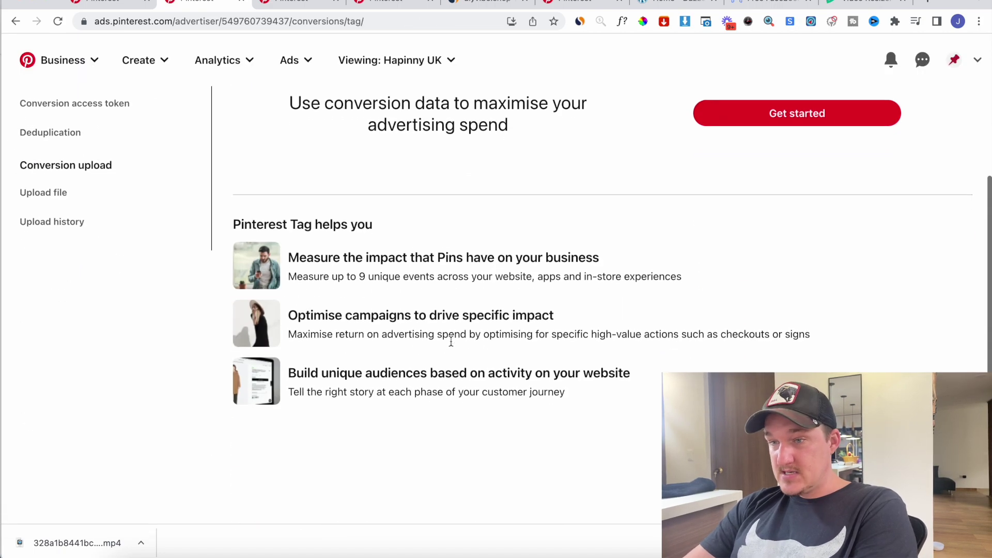
{"action": "scroll", "coordinate": [450, 341], "scroll_direction": "up", "scroll_amount": 4}
{"action": "left_click", "coordinate": [442, 67]}
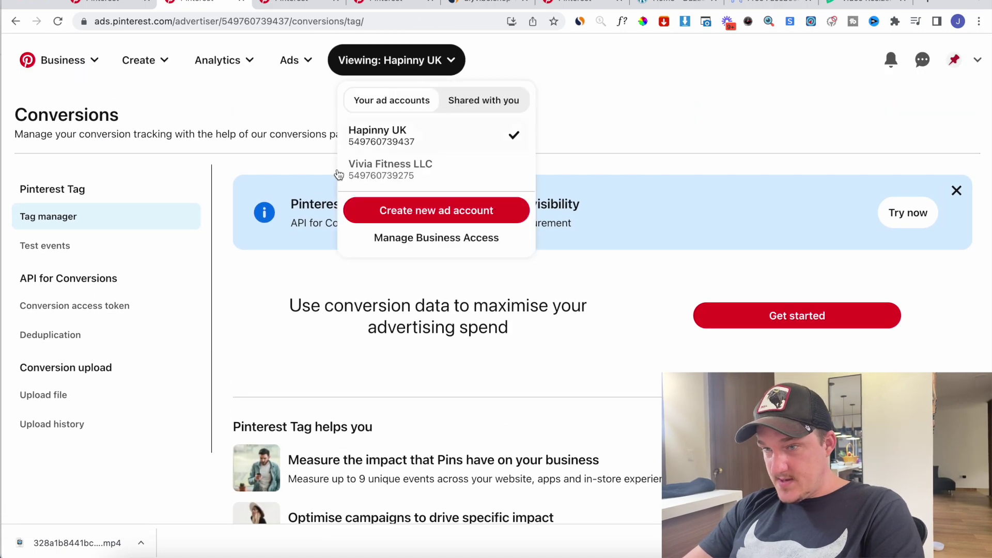
{"action": "left_click", "coordinate": [439, 185]}
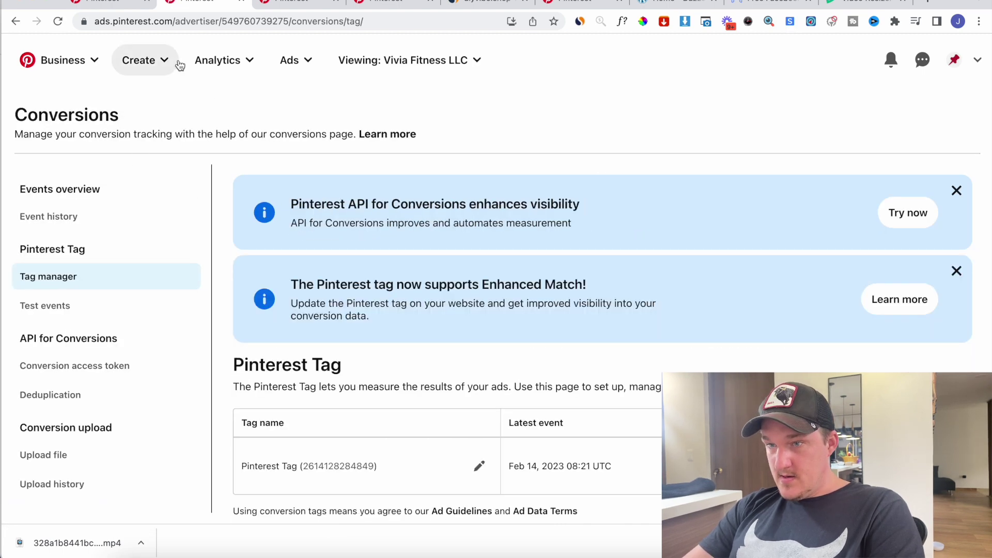
{"action": "left_click", "coordinate": [294, 61]}
{"action": "left_click", "coordinate": [286, 104]}
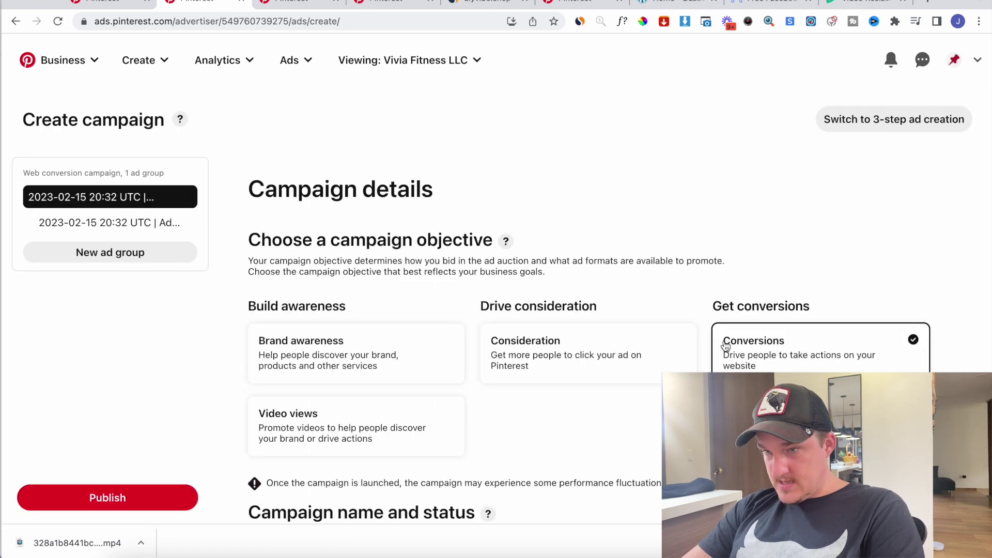
Name the Conversions campaign "Product Name -USA"
{"action": "scroll", "coordinate": [726, 345], "scroll_direction": "down", "scroll_amount": 5}
{"action": "scroll", "coordinate": [578, 168], "scroll_direction": "up", "scroll_amount": 2}
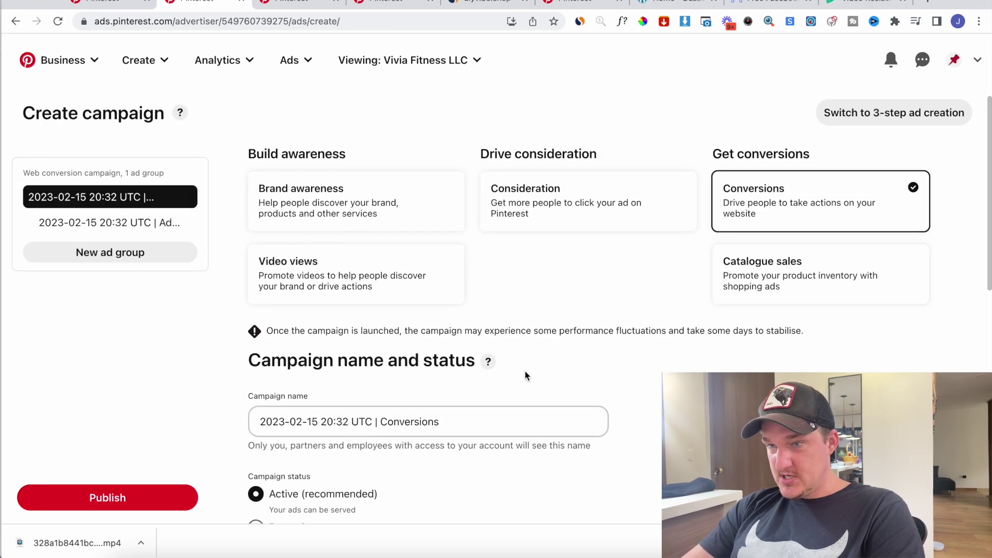
{"action": "scroll", "coordinate": [525, 371], "scroll_direction": "down", "scroll_amount": 4}
{"action": "triple_click", "coordinate": [395, 222]}
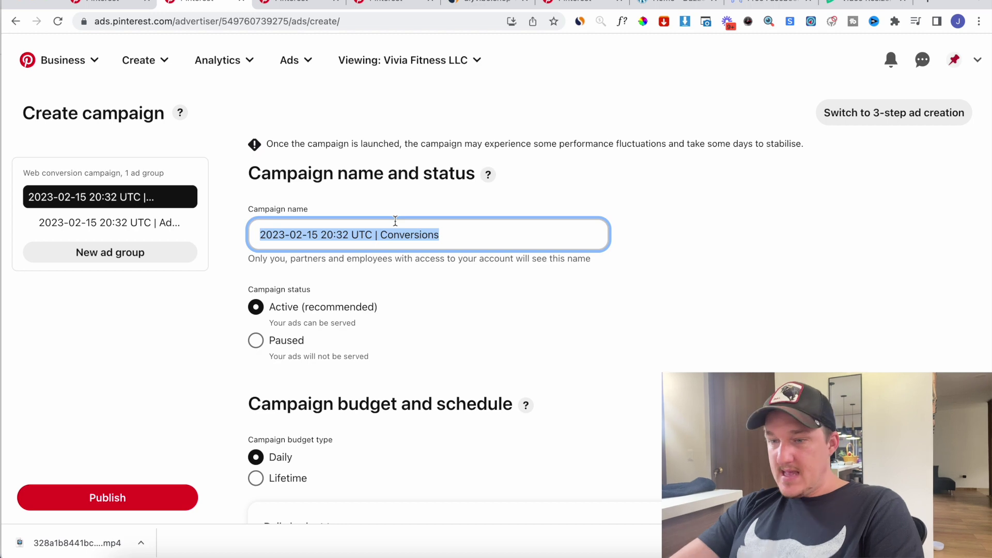
{"action": "scroll", "coordinate": [390, 228], "scroll_direction": "down", "scroll_amount": 4}
{"action": "scroll", "coordinate": [379, 258], "scroll_direction": "up", "scroll_amount": 4}
{"action": "type", "text": "Prduc"}
{"action": "key", "text": "BackSpace"}
{"action": "key", "text": "BackSpace"}
{"action": "key", "text": "BackSpace"}
{"action": "type", "text": "oduct Name -USA"}
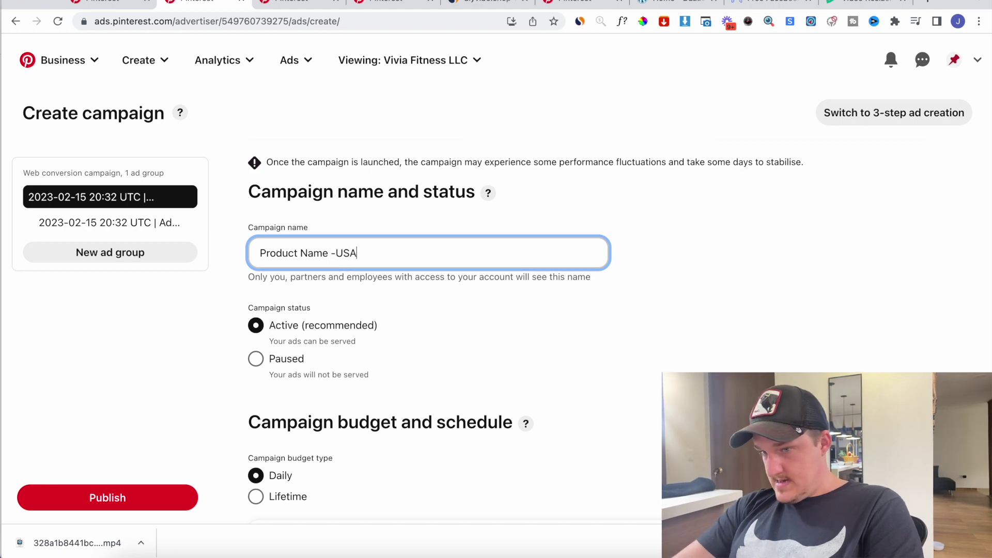
{"action": "left_click", "coordinate": [696, 316]}
Set the campaign's fixed daily budget to 50 USD and continue to the ad group details
{"action": "scroll", "coordinate": [695, 317], "scroll_direction": "down", "scroll_amount": 6}
{"action": "left_click", "coordinate": [350, 348]}
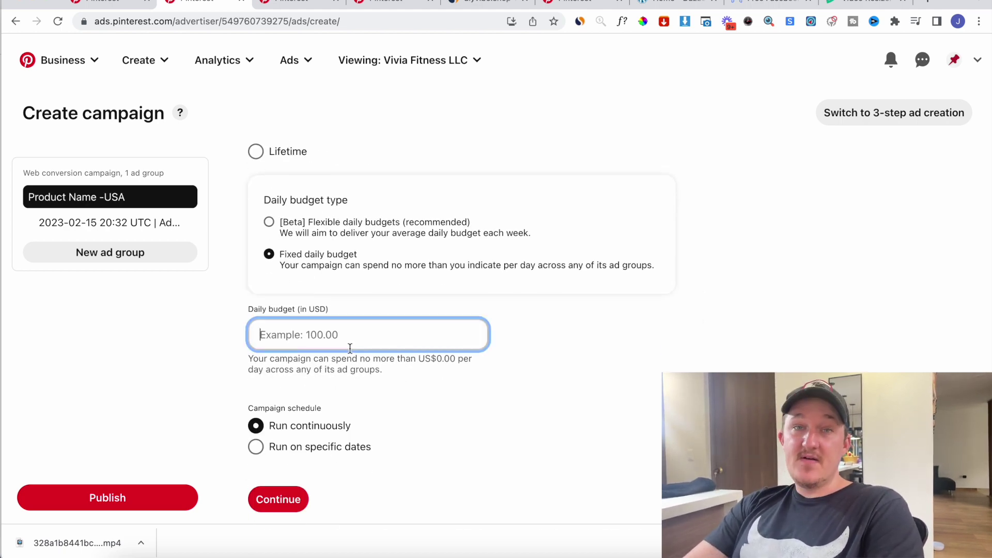
{"action": "type", "text": "50"}
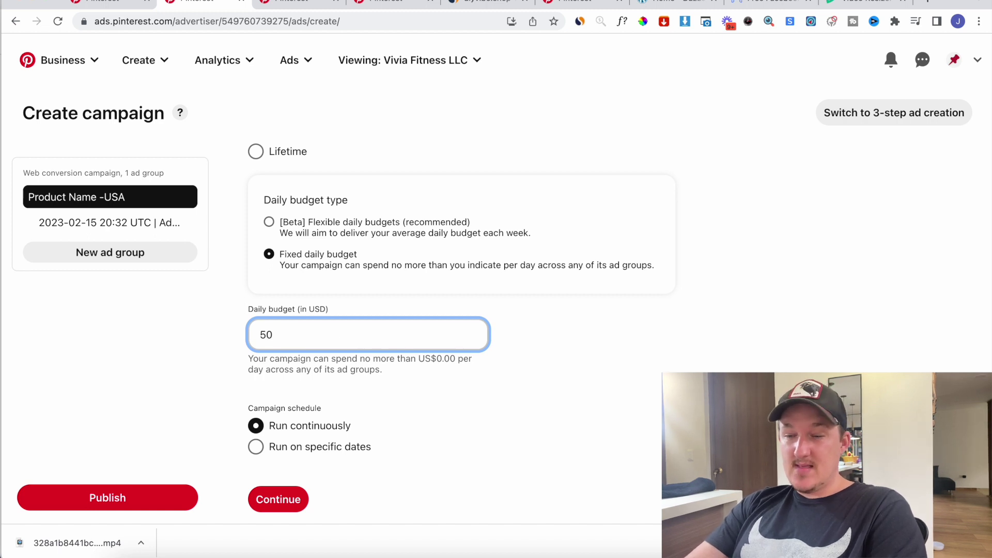
{"action": "key", "text": "super+a"}
{"action": "left_click", "coordinate": [291, 381]}
{"action": "scroll", "coordinate": [290, 381], "scroll_direction": "down", "scroll_amount": 2}
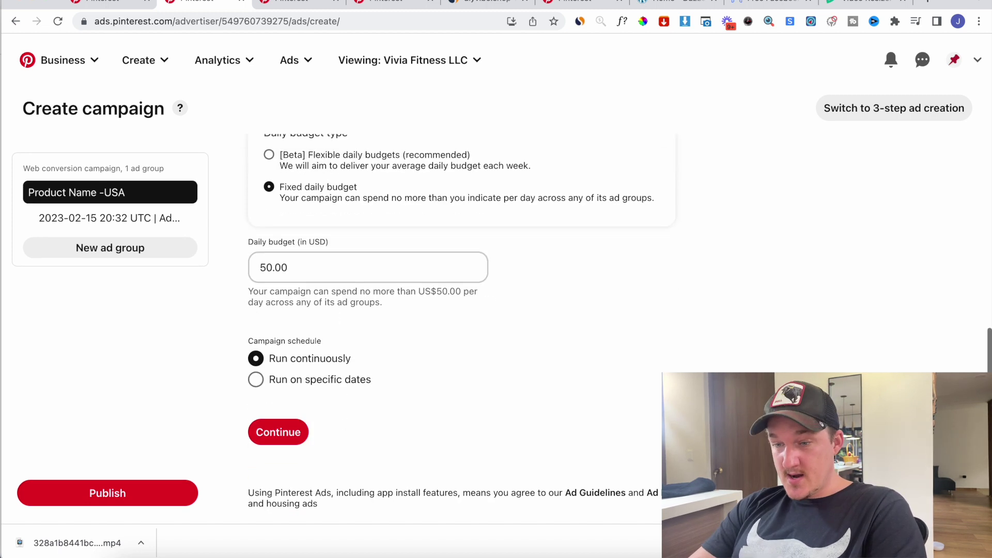
{"action": "left_click", "coordinate": [279, 437]}
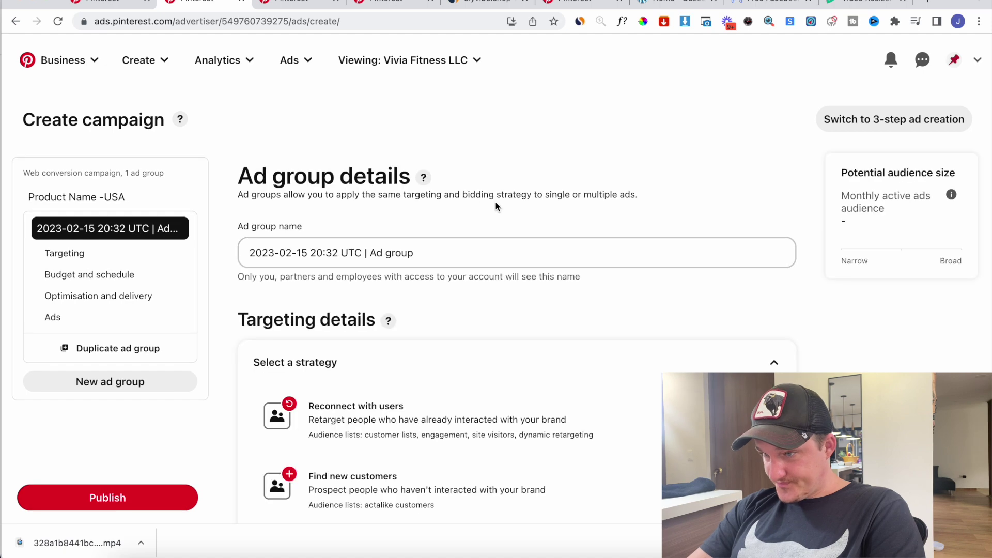
Choose the Find new customers targeting strategy and expand the interests and keywords settings
{"action": "scroll", "coordinate": [439, 336], "scroll_direction": "down", "scroll_amount": 5}
{"action": "scroll", "coordinate": [439, 341], "scroll_direction": "up", "scroll_amount": 2}
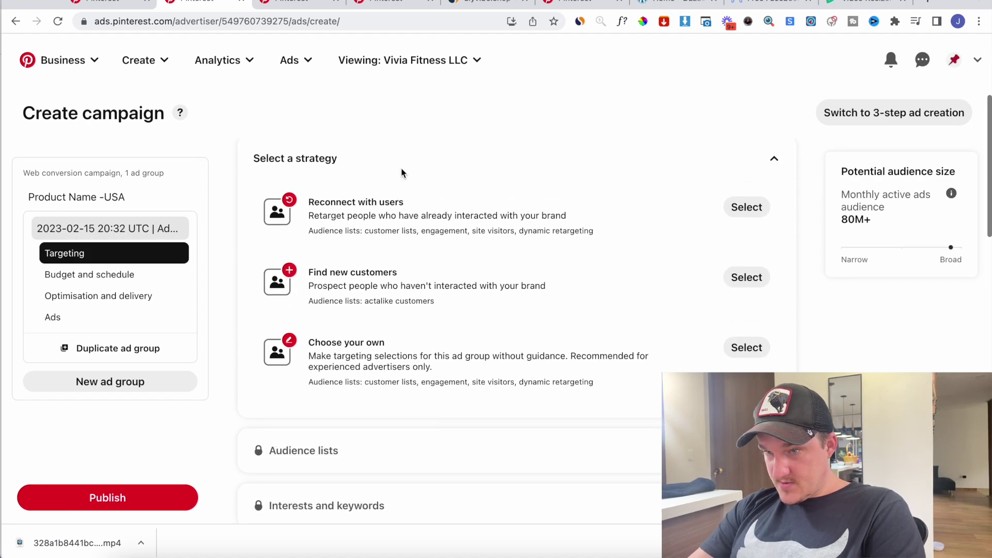
{"action": "left_click", "coordinate": [738, 274]}
{"action": "scroll", "coordinate": [334, 297], "scroll_direction": "down", "scroll_amount": 3}
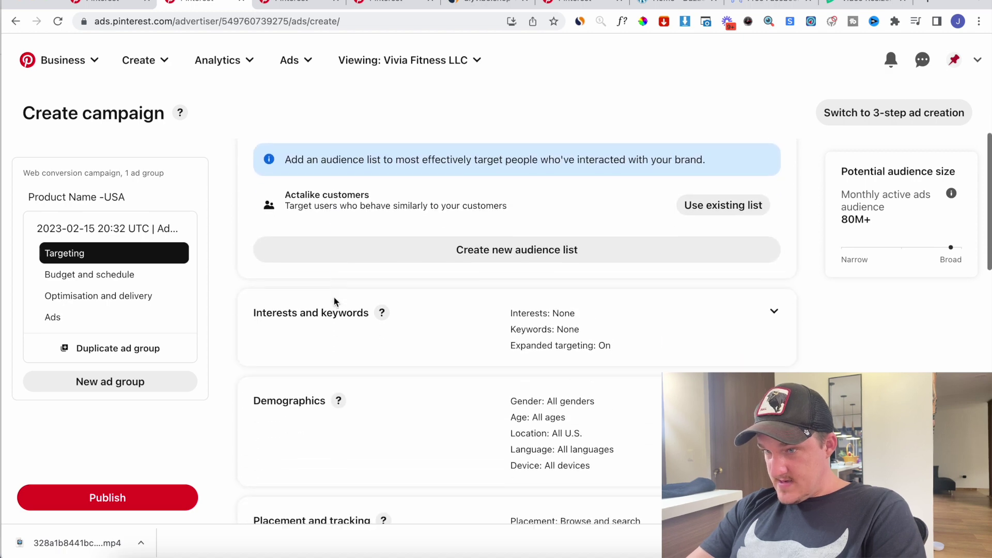
{"action": "scroll", "coordinate": [334, 298], "scroll_direction": "down", "scroll_amount": 2}
{"action": "left_click", "coordinate": [777, 183]}
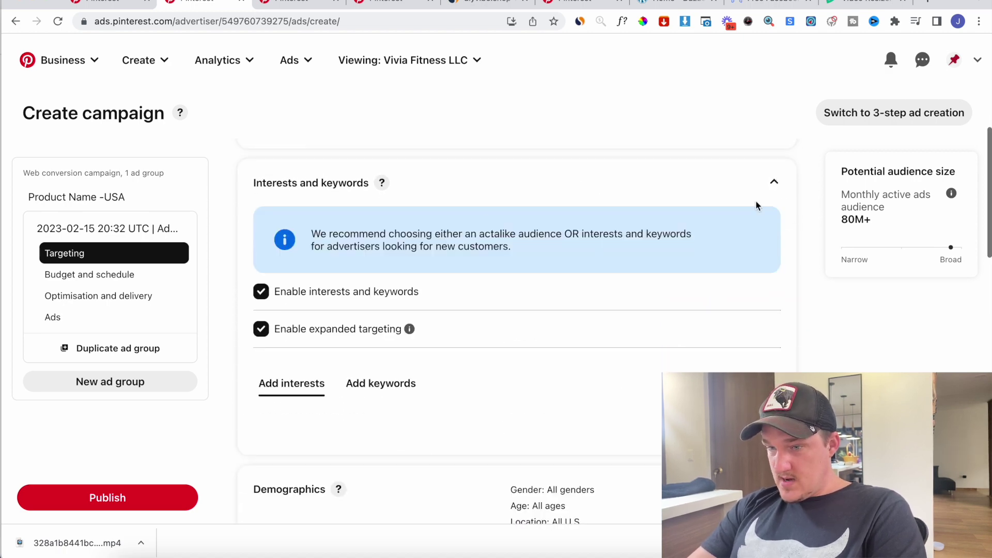
{"action": "scroll", "coordinate": [578, 408], "scroll_direction": "down", "scroll_amount": 3}
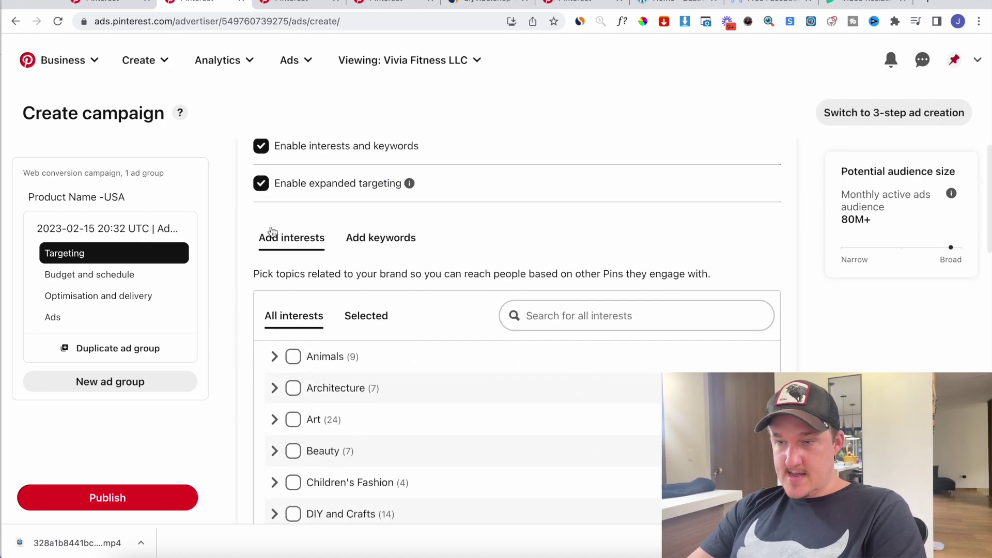
{"action": "scroll", "coordinate": [241, 352], "scroll_direction": "down", "scroll_amount": 2}
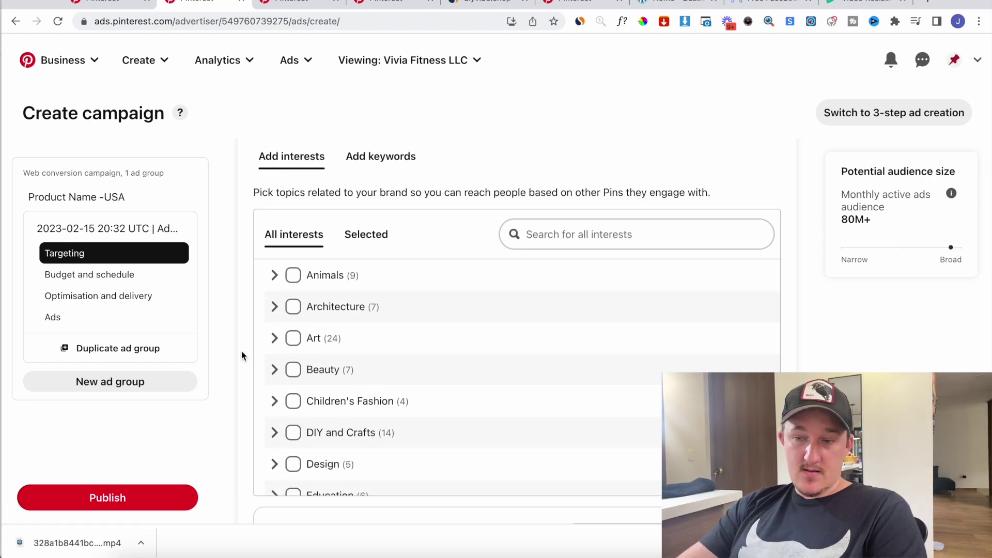
{"action": "left_click", "coordinate": [293, 275]}
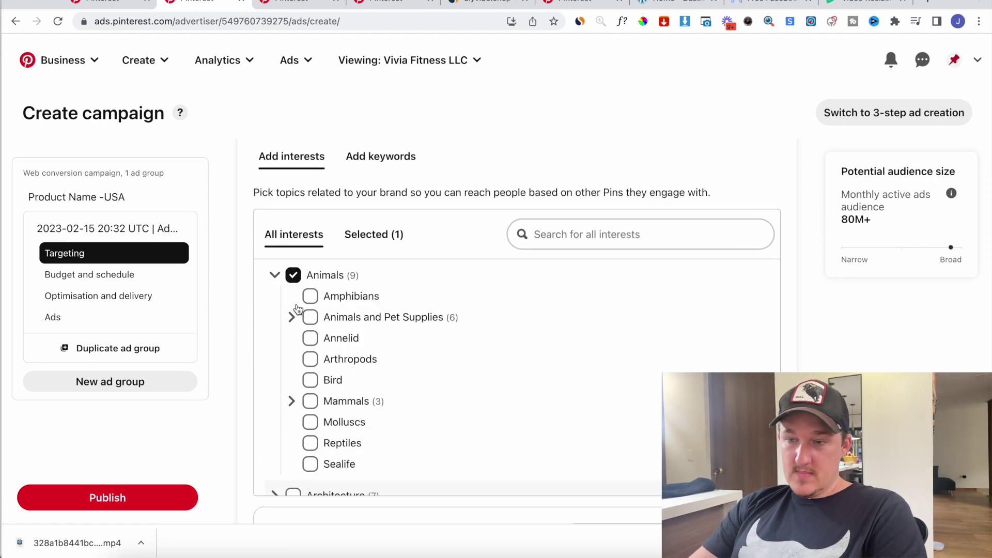
{"action": "left_click", "coordinate": [275, 277]}
{"action": "left_click", "coordinate": [293, 306]}
{"action": "left_click", "coordinate": [275, 307]}
{"action": "left_click", "coordinate": [293, 338]}
{"action": "left_click", "coordinate": [275, 339]}
{"action": "left_click", "coordinate": [293, 338]}
{"action": "left_click", "coordinate": [293, 307]}
{"action": "left_click", "coordinate": [293, 275]}
{"action": "left_click", "coordinate": [275, 276]}
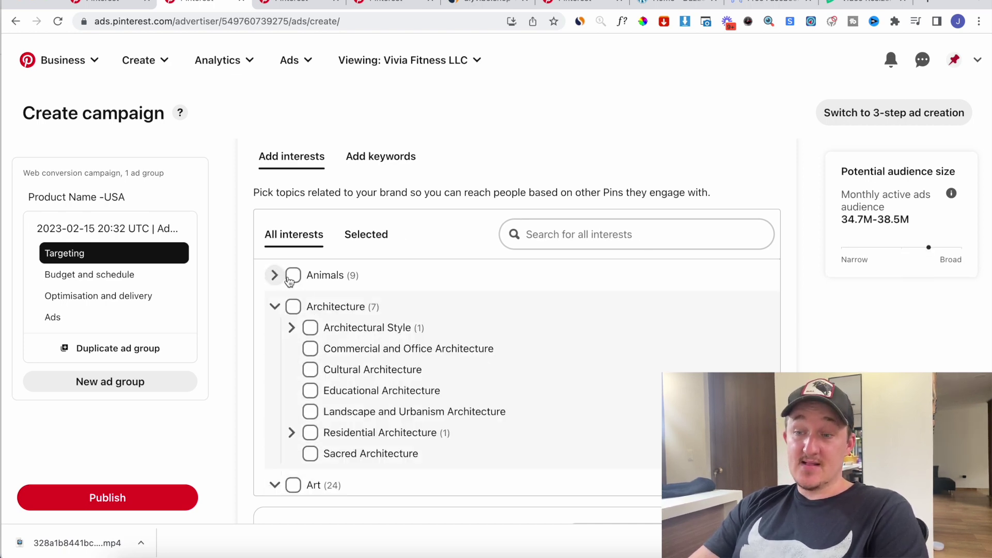
Add the Animals category to the ad group's targeted interests and collapse its subcategories
{"action": "left_click", "coordinate": [293, 276]}
{"action": "left_click", "coordinate": [275, 274]}
Review the ad group's demographics, placement, budget and schedule, and optimisation settings
{"action": "scroll", "coordinate": [327, 372], "scroll_direction": "down", "scroll_amount": 10}
{"action": "scroll", "coordinate": [808, 335], "scroll_direction": "down", "scroll_amount": 4}
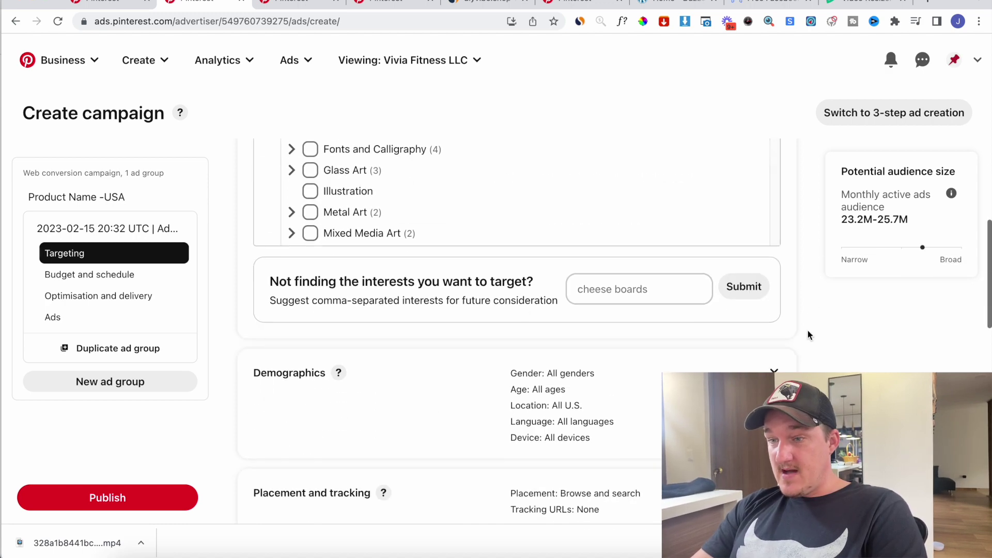
{"action": "scroll", "coordinate": [808, 330], "scroll_direction": "down", "scroll_amount": 3}
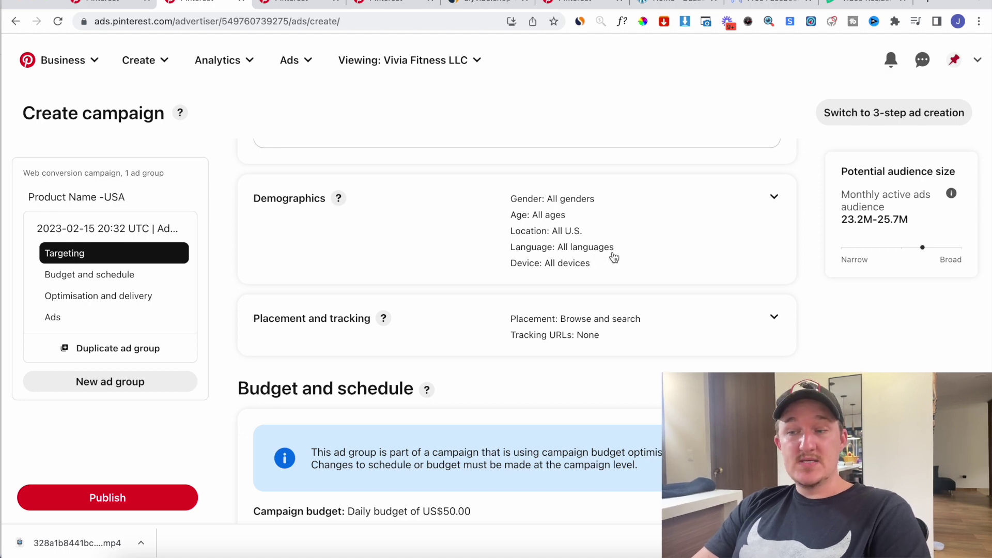
{"action": "scroll", "coordinate": [618, 237], "scroll_direction": "down", "scroll_amount": 5}
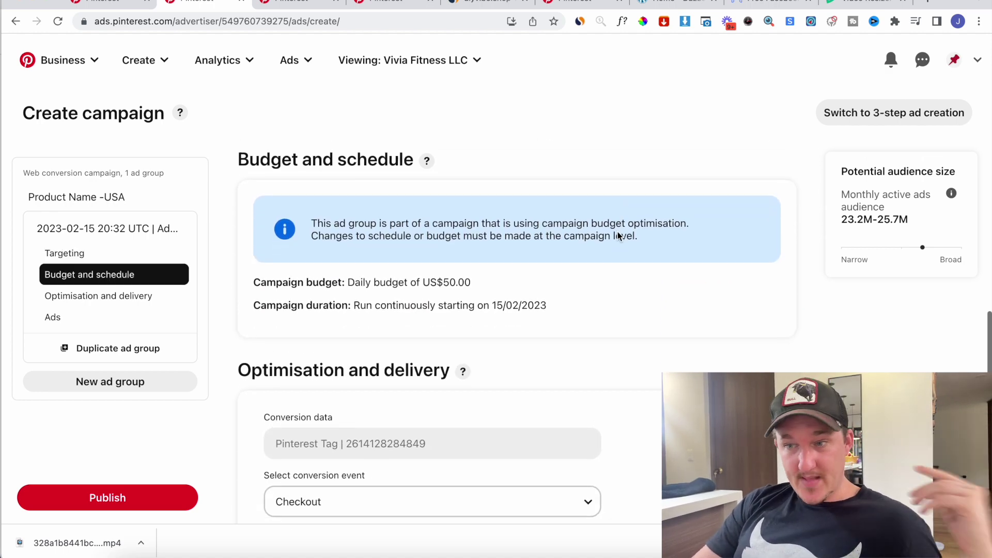
{"action": "scroll", "coordinate": [618, 236], "scroll_direction": "down", "scroll_amount": 4}
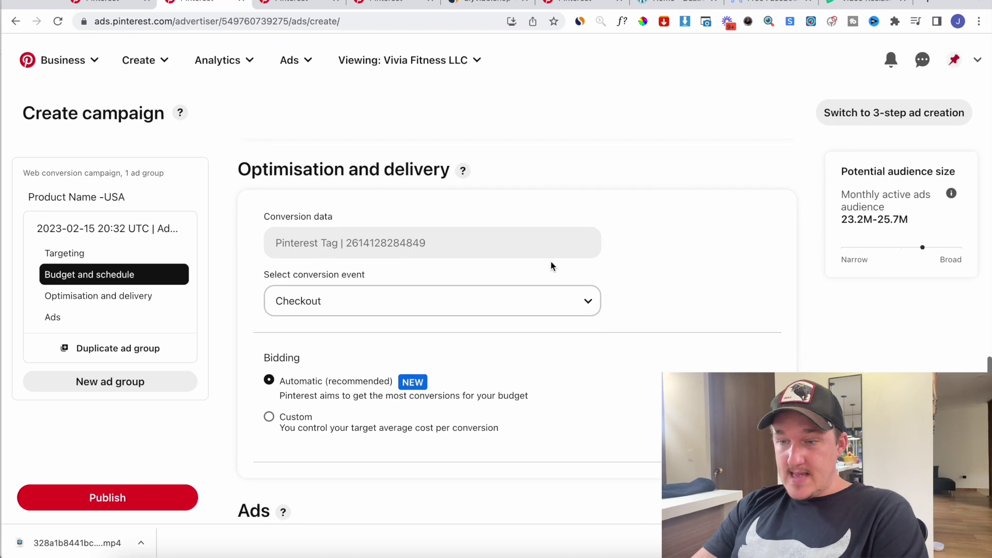
{"action": "scroll", "coordinate": [507, 336], "scroll_direction": "up", "scroll_amount": 3}
{"action": "scroll", "coordinate": [507, 336], "scroll_direction": "down", "scroll_amount": 3}
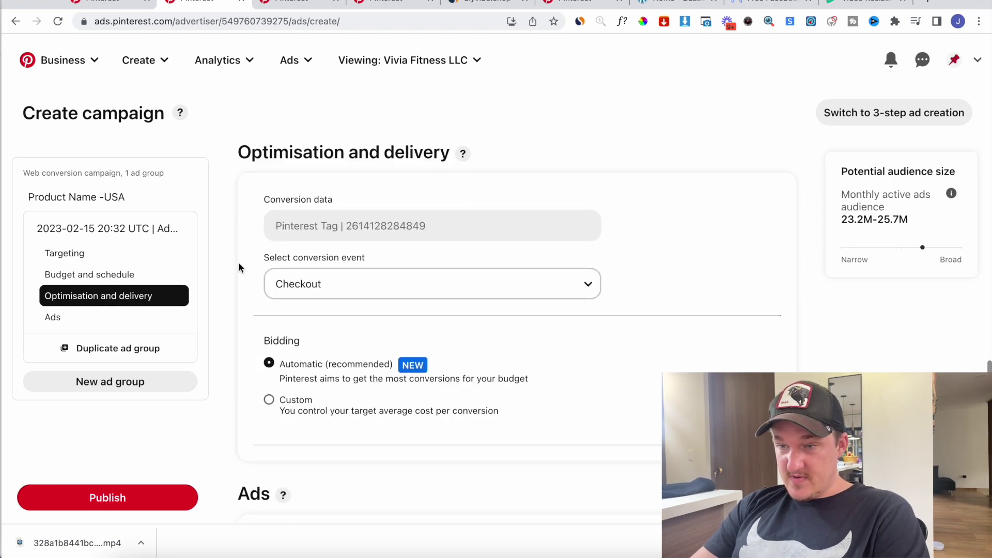
Choose Checkout as the conversion event in the optimisation and delivery settings
{"action": "left_click", "coordinate": [316, 284]}
{"action": "left_click", "coordinate": [317, 284]}
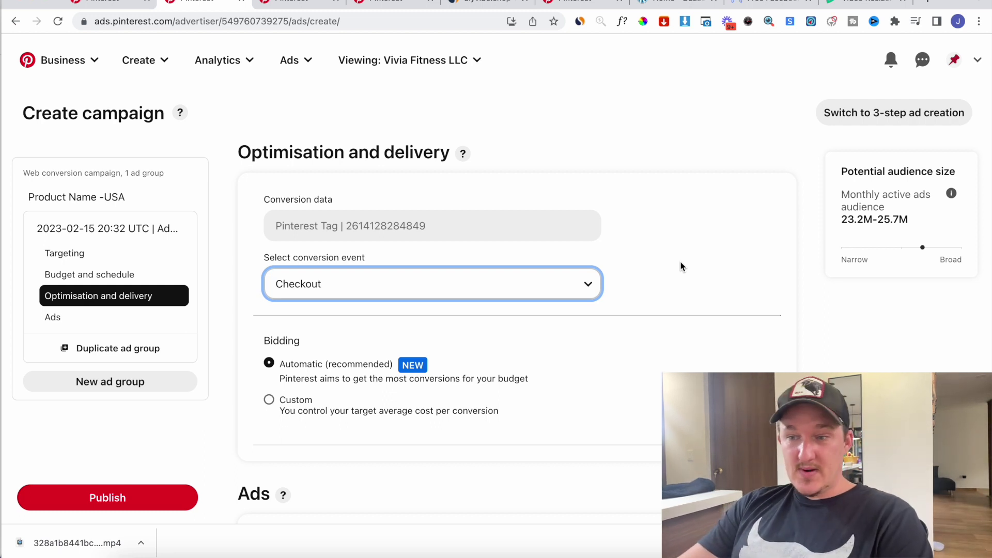
{"action": "left_click", "coordinate": [759, 290]}
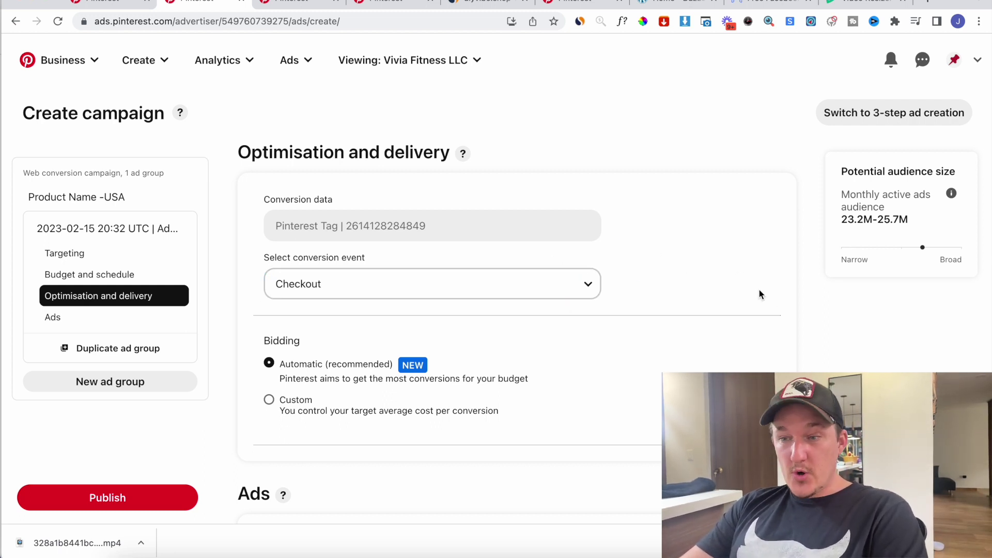
Switch the bidding to Custom and set the target average cost-per-action to 30 USD
{"action": "scroll", "coordinate": [759, 289], "scroll_direction": "down", "scroll_amount": 3}
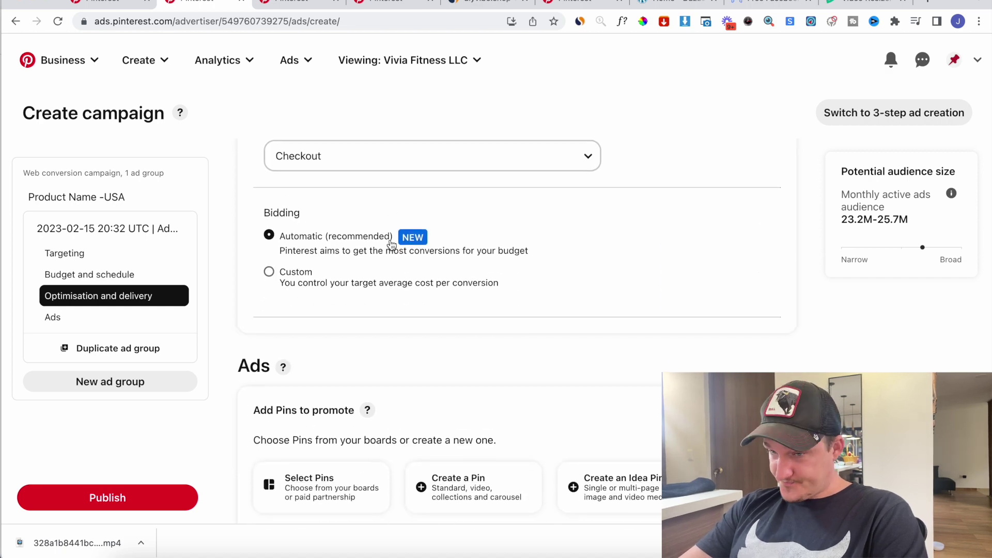
{"action": "left_click", "coordinate": [290, 274]}
{"action": "left_click", "coordinate": [355, 341]}
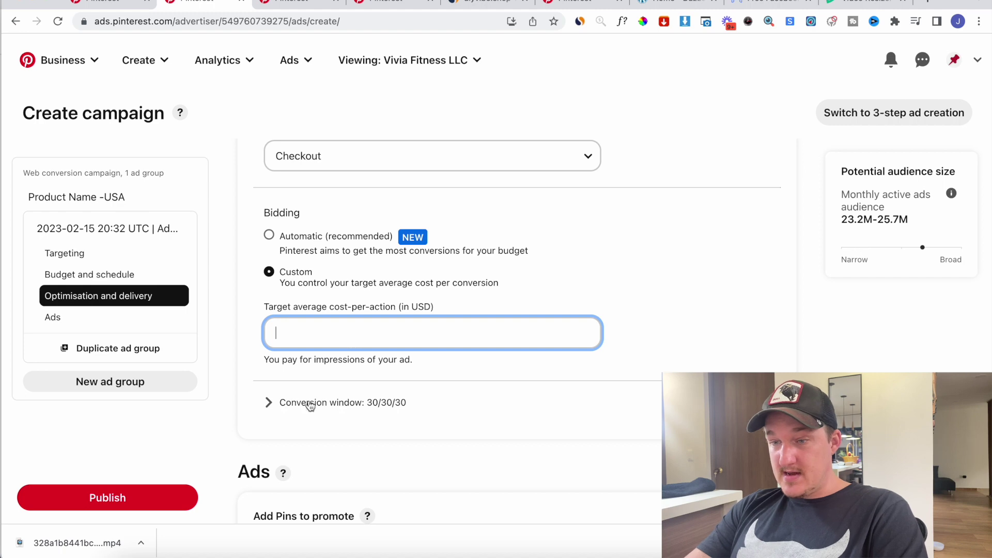
{"action": "left_click", "coordinate": [312, 366]}
{"action": "left_click", "coordinate": [333, 336]}
{"action": "type", "text": "30"}
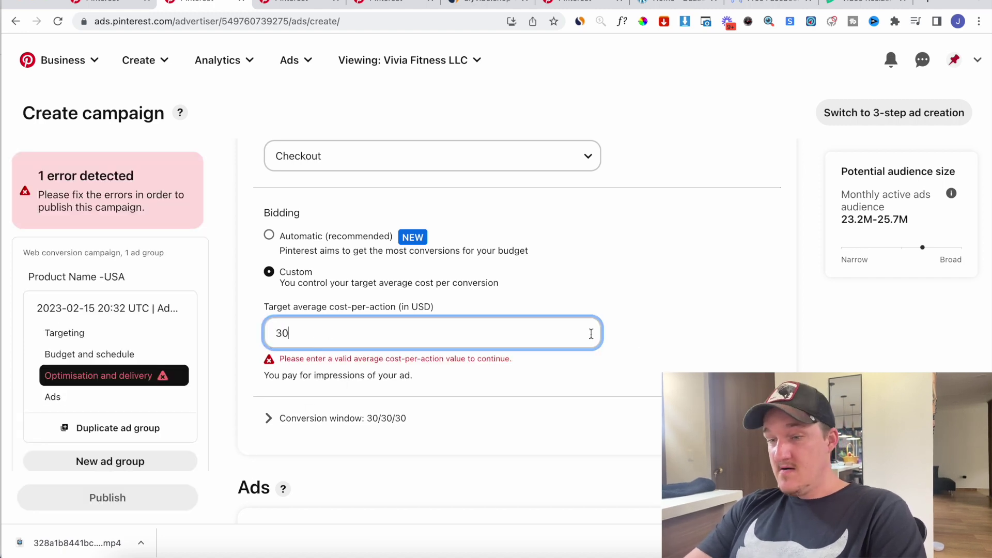
{"action": "left_click", "coordinate": [725, 305]}
Look at the selection of existing pins eligible for promotion in the Ads section, and close it
{"action": "scroll", "coordinate": [724, 308], "scroll_direction": "down", "scroll_amount": 4}
{"action": "scroll", "coordinate": [724, 309], "scroll_direction": "down", "scroll_amount": 1}
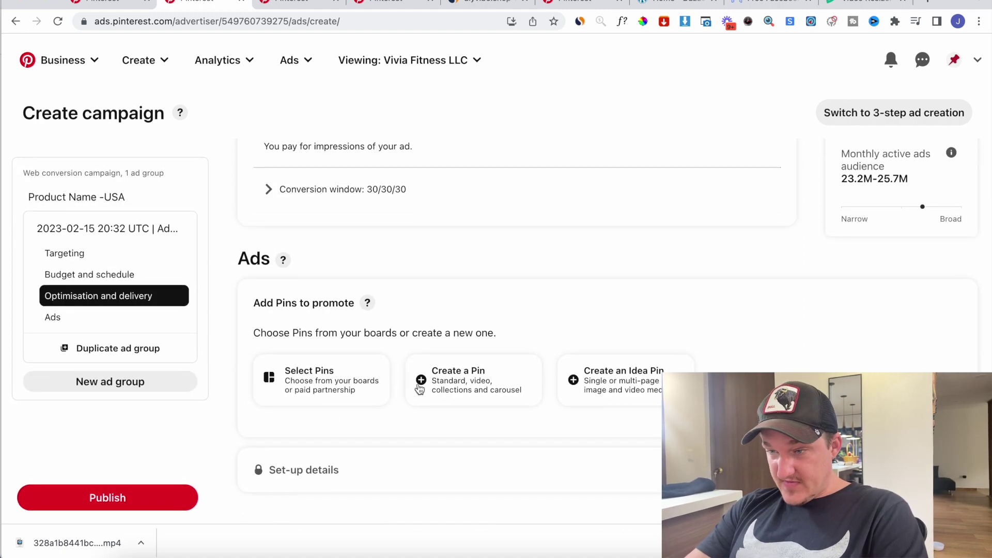
{"action": "left_click", "coordinate": [342, 366]}
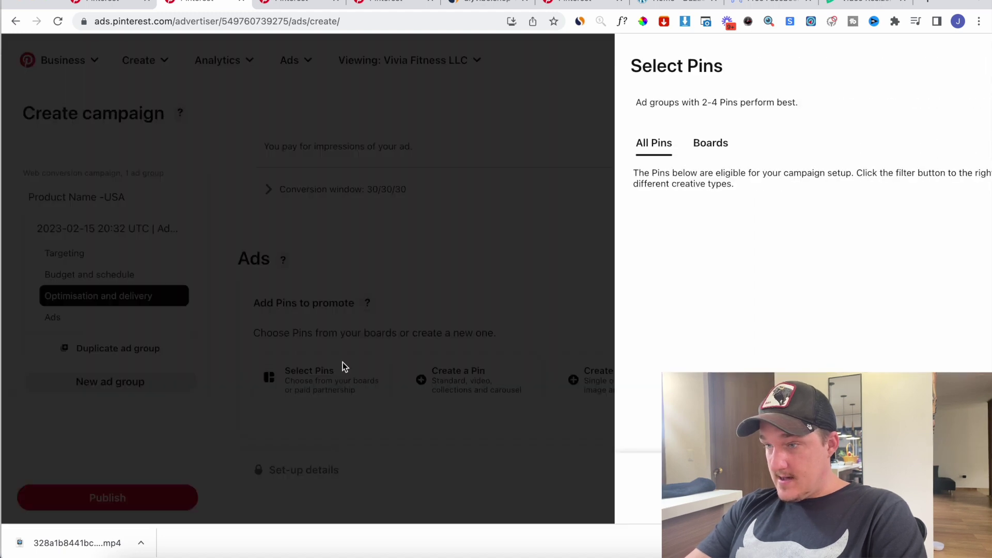
{"action": "left_click", "coordinate": [964, 65]}
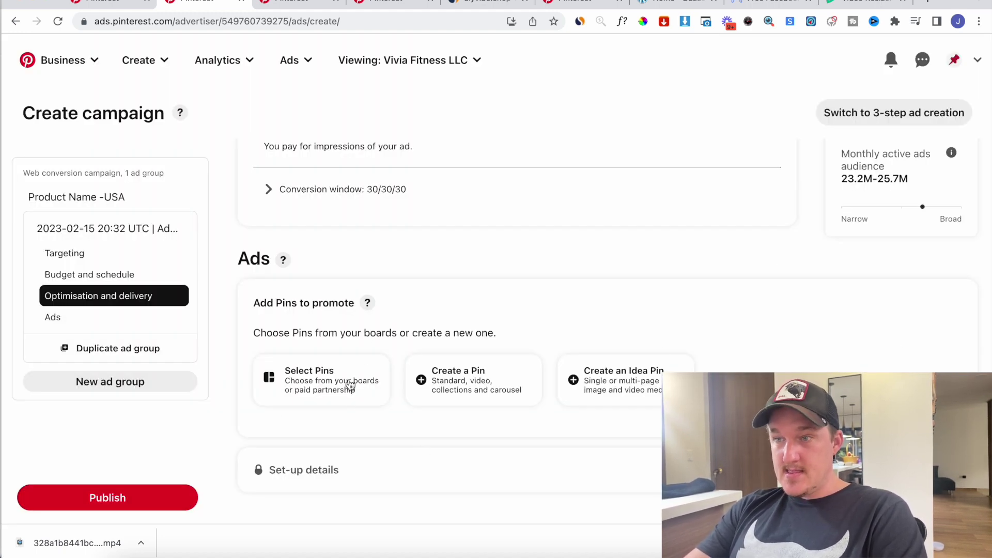
Review the draft video pin for Creative Cart in the pin builder and return to the campaign's Ads section
{"action": "left_click", "coordinate": [297, 5]}
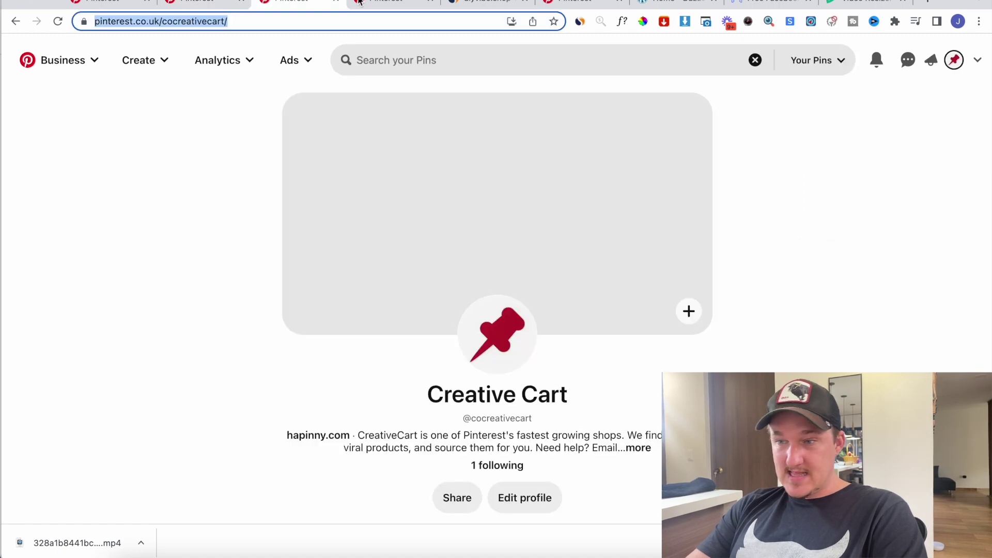
{"action": "left_click", "coordinate": [388, 4]}
{"action": "scroll", "coordinate": [531, 406], "scroll_direction": "down", "scroll_amount": 4}
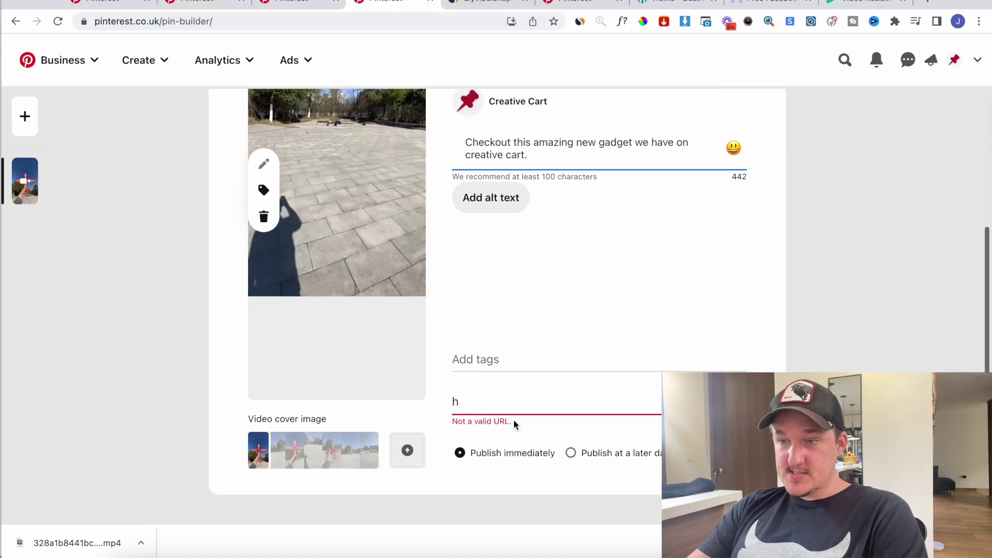
{"action": "scroll", "coordinate": [540, 286], "scroll_direction": "up", "scroll_amount": 3}
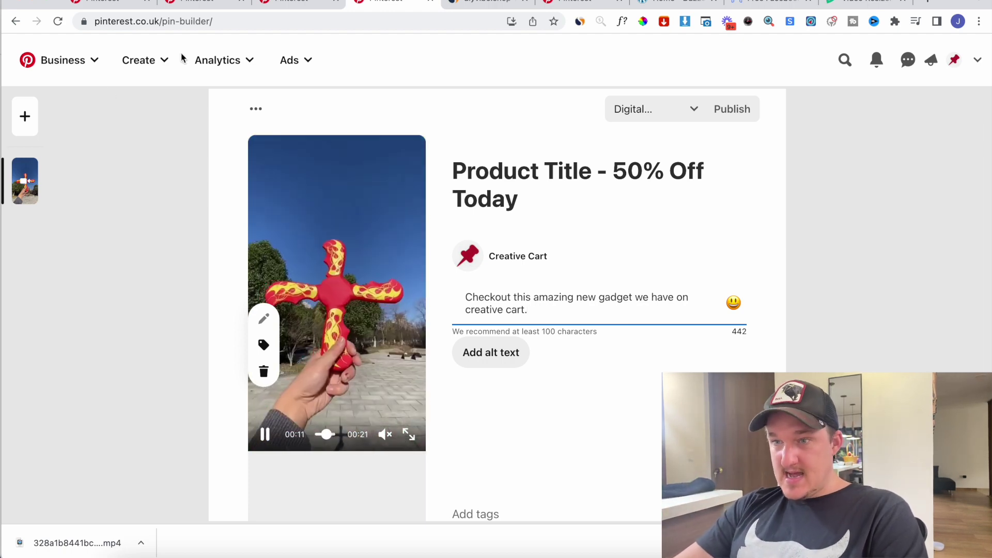
{"action": "left_click", "coordinate": [199, 4]}
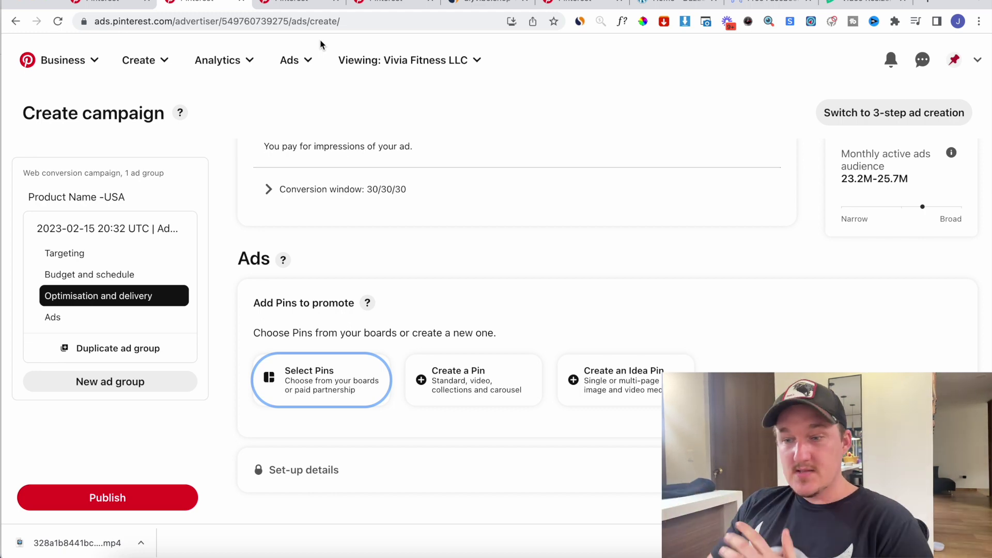
{"action": "scroll", "coordinate": [461, 126], "scroll_direction": "down", "scroll_amount": 2}
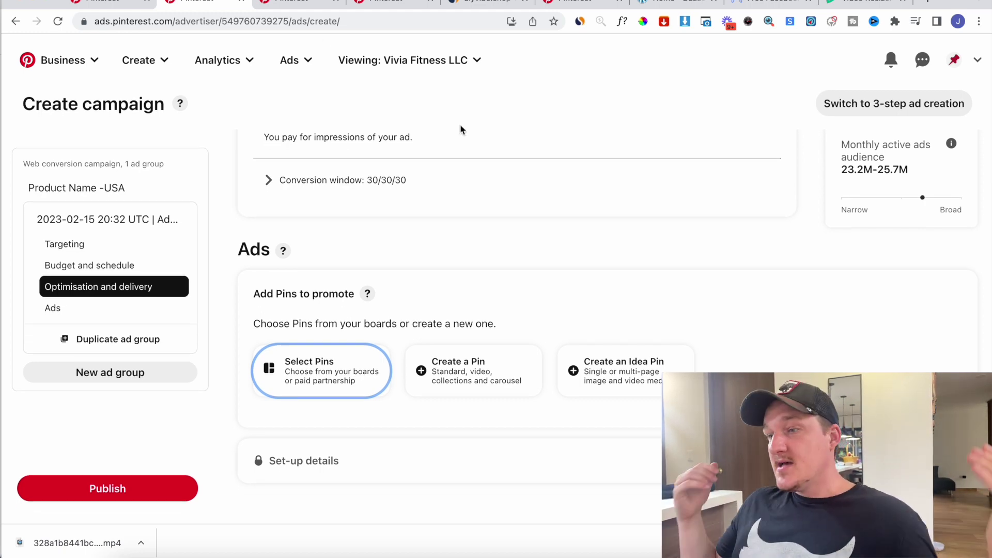